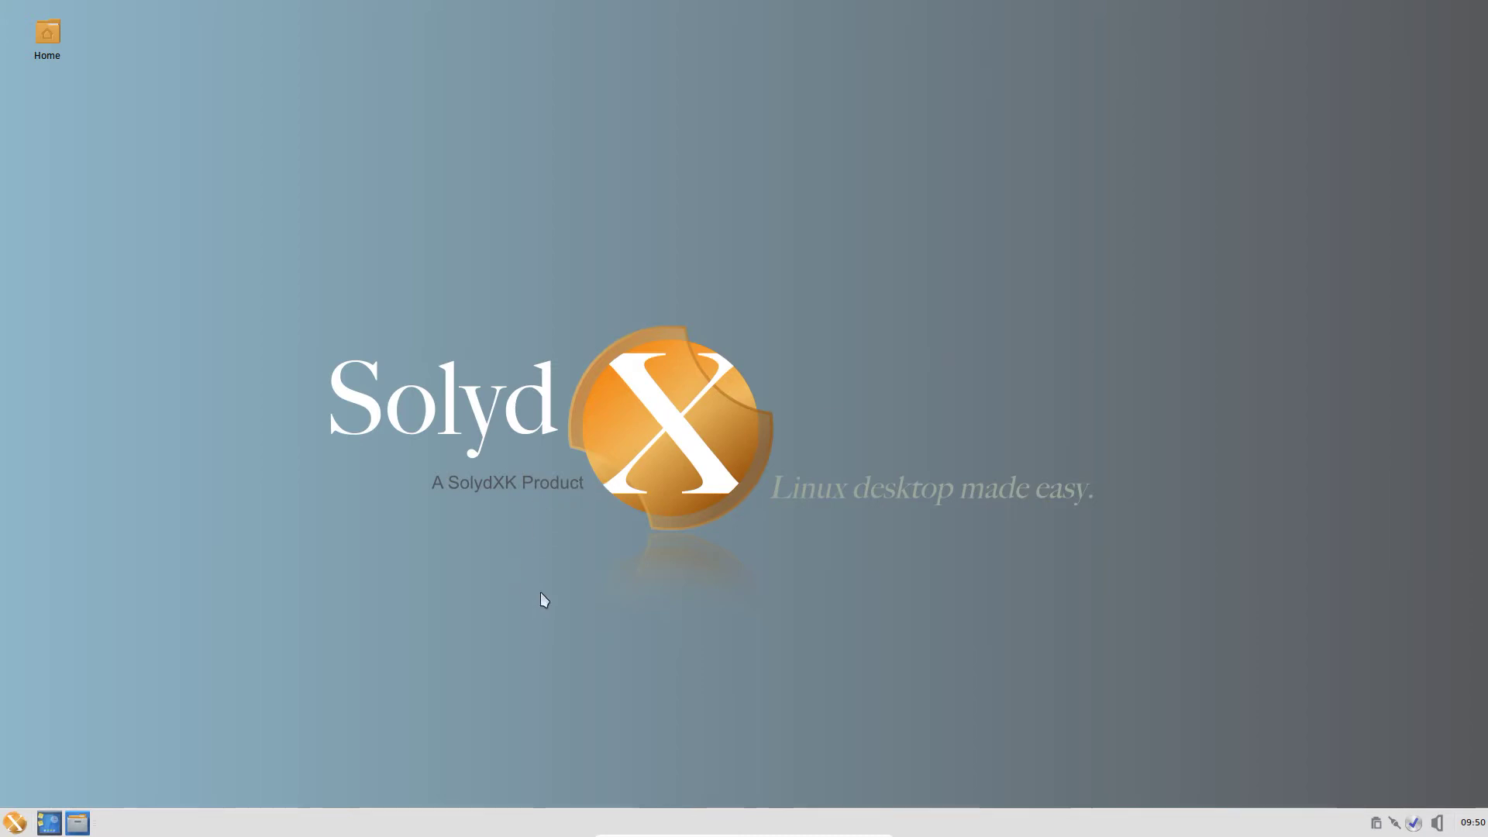
Step: Return to the uncluttered SolydX desktop, with only the Home icon on the wallpaper
mouse_move(50, 44)
click(48, 44)
double_click(48, 45)
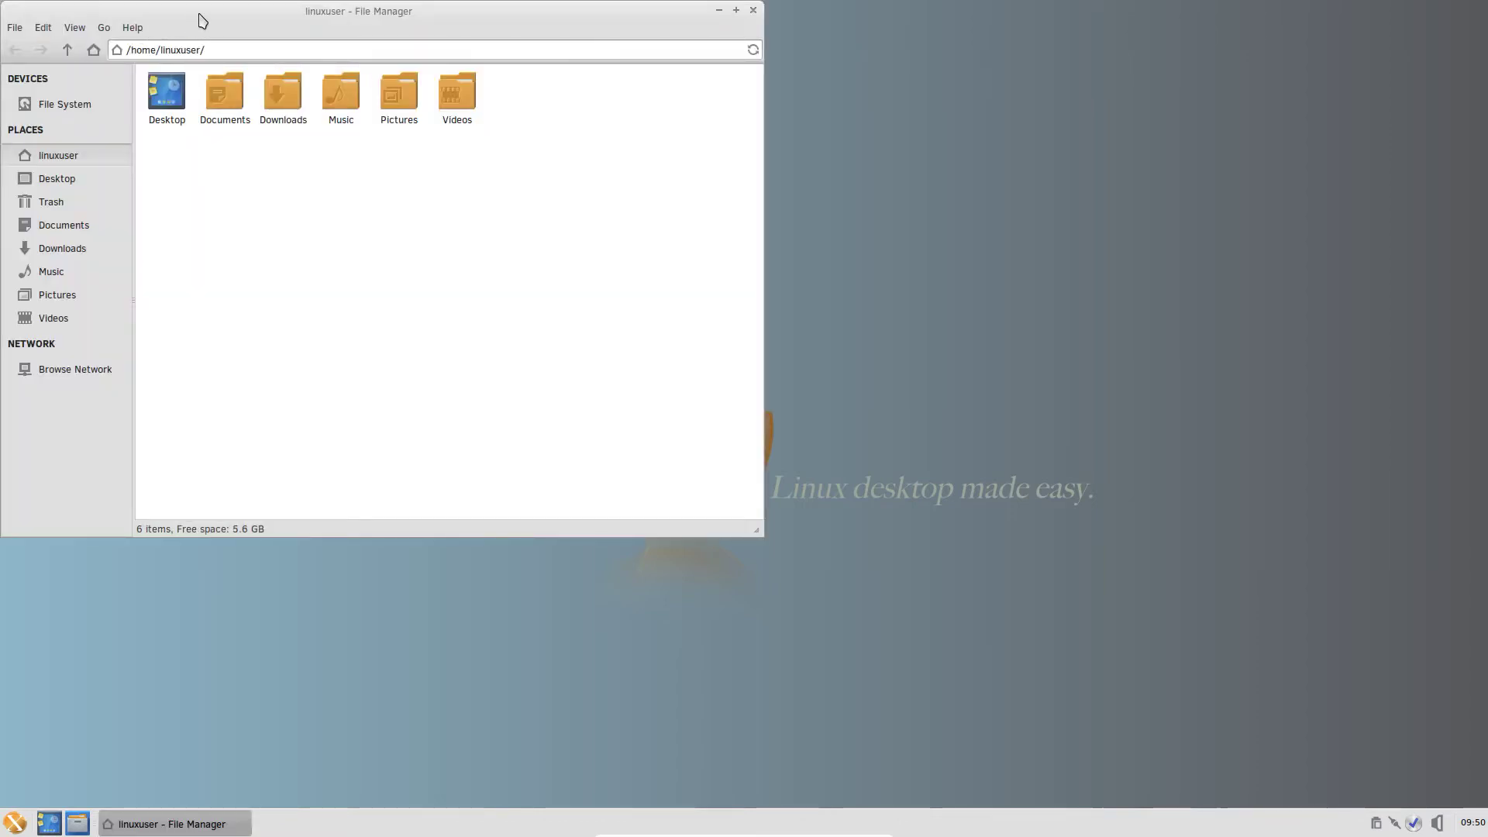
drag(198, 10, 394, 69)
click(332, 87)
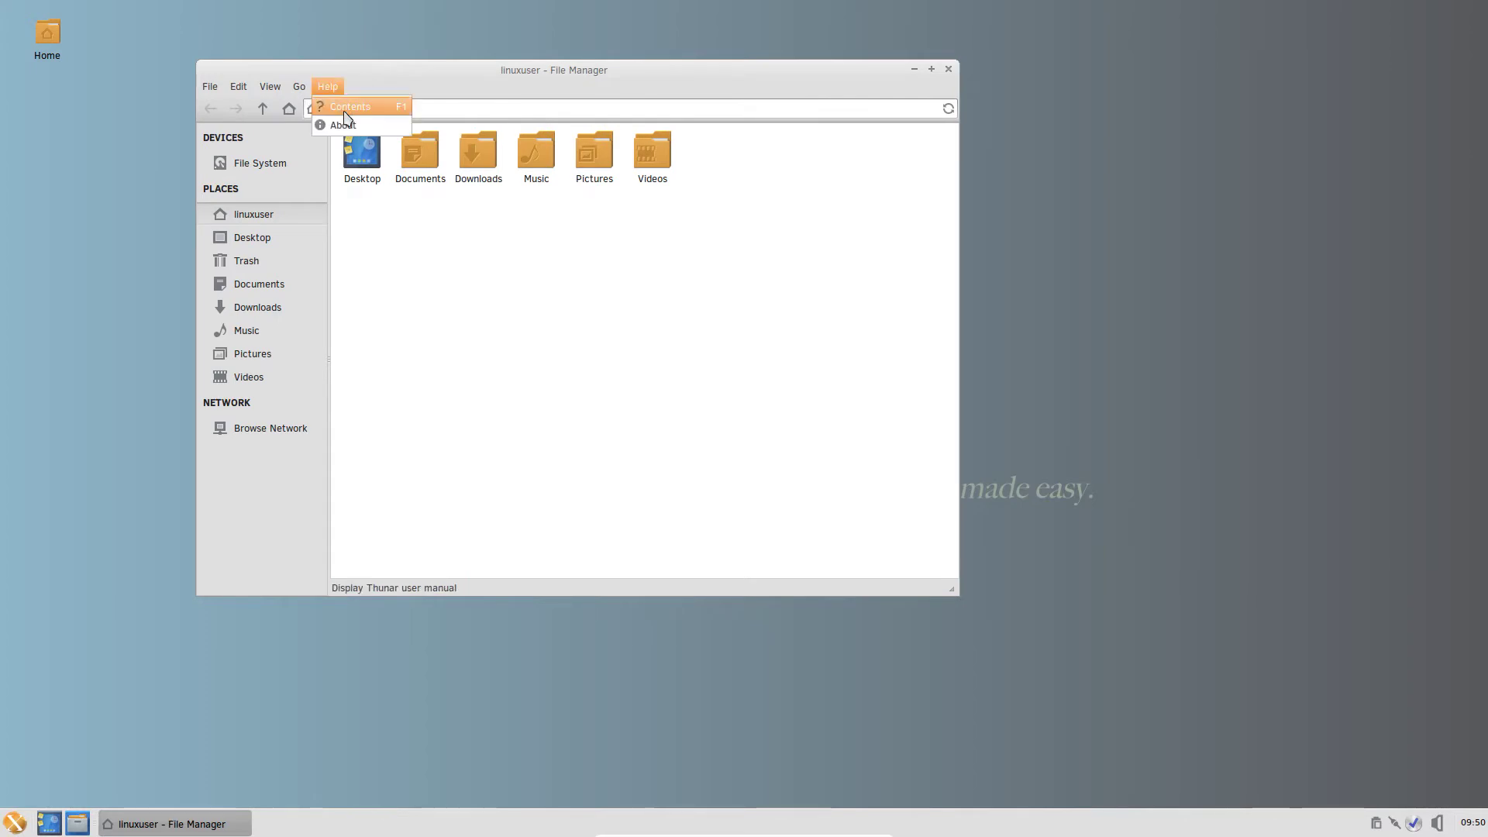
click(341, 122)
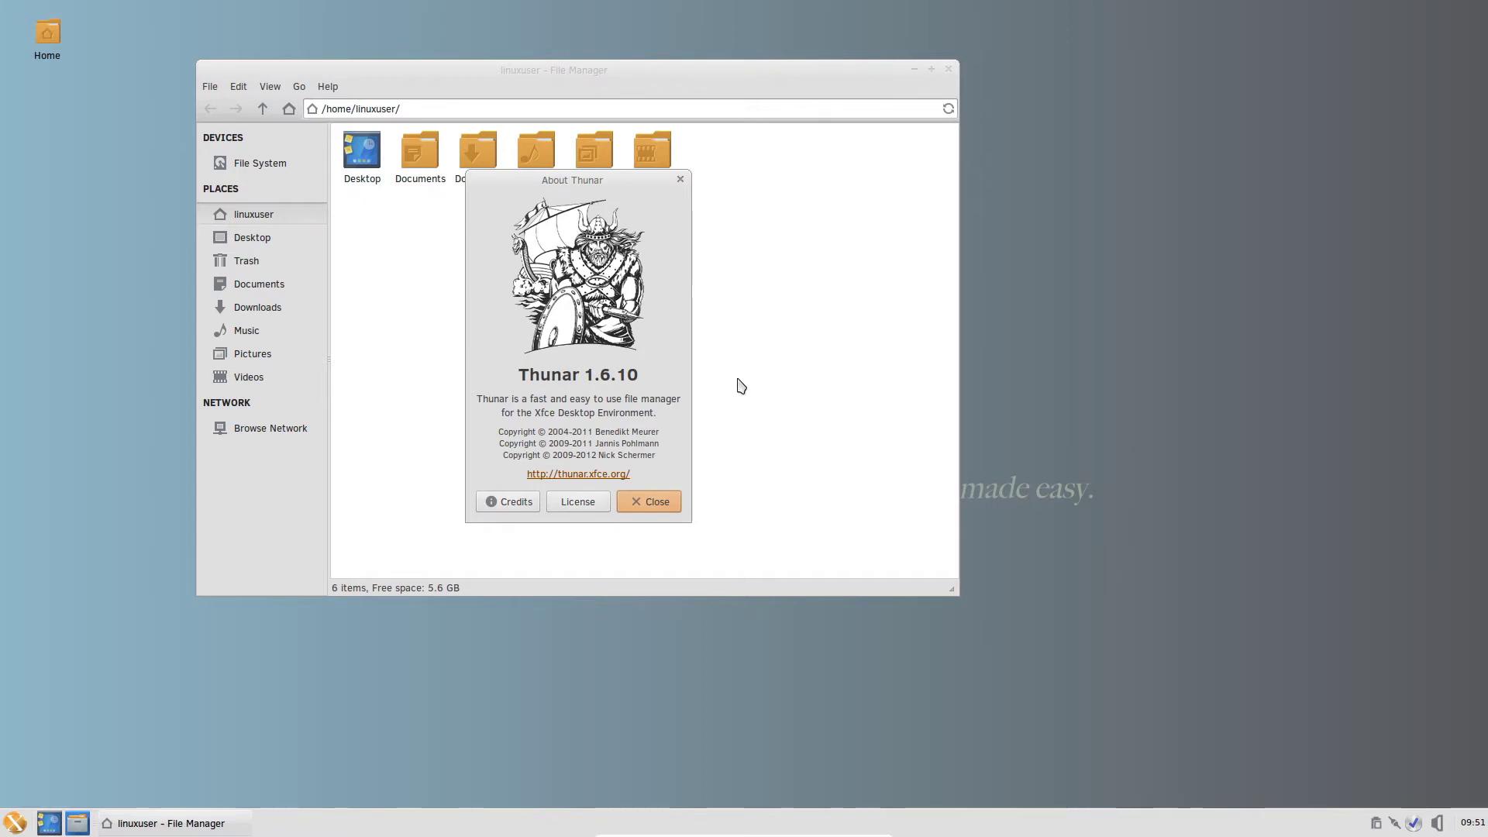
click(657, 499)
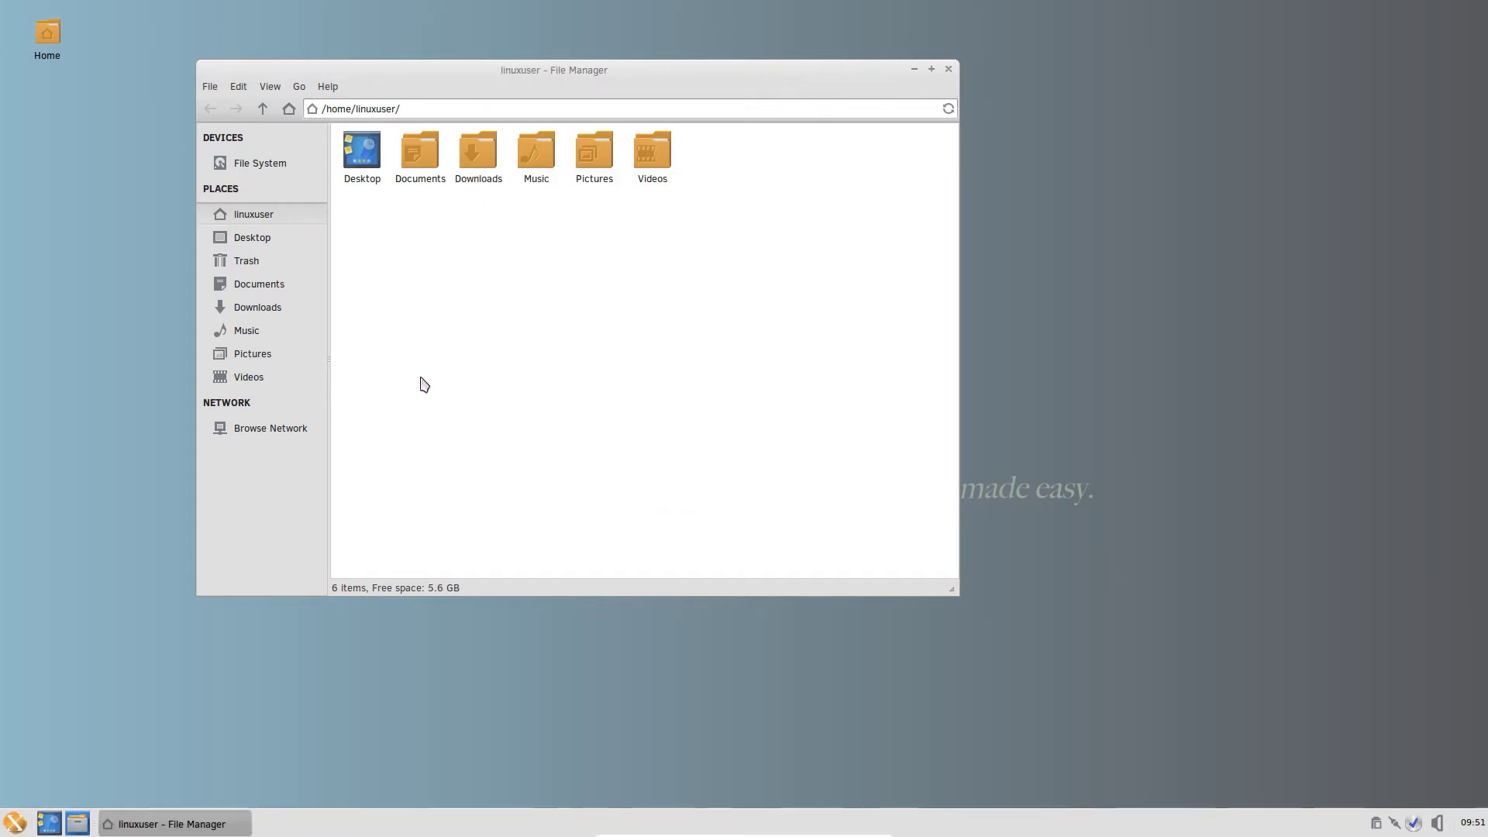
click(249, 240)
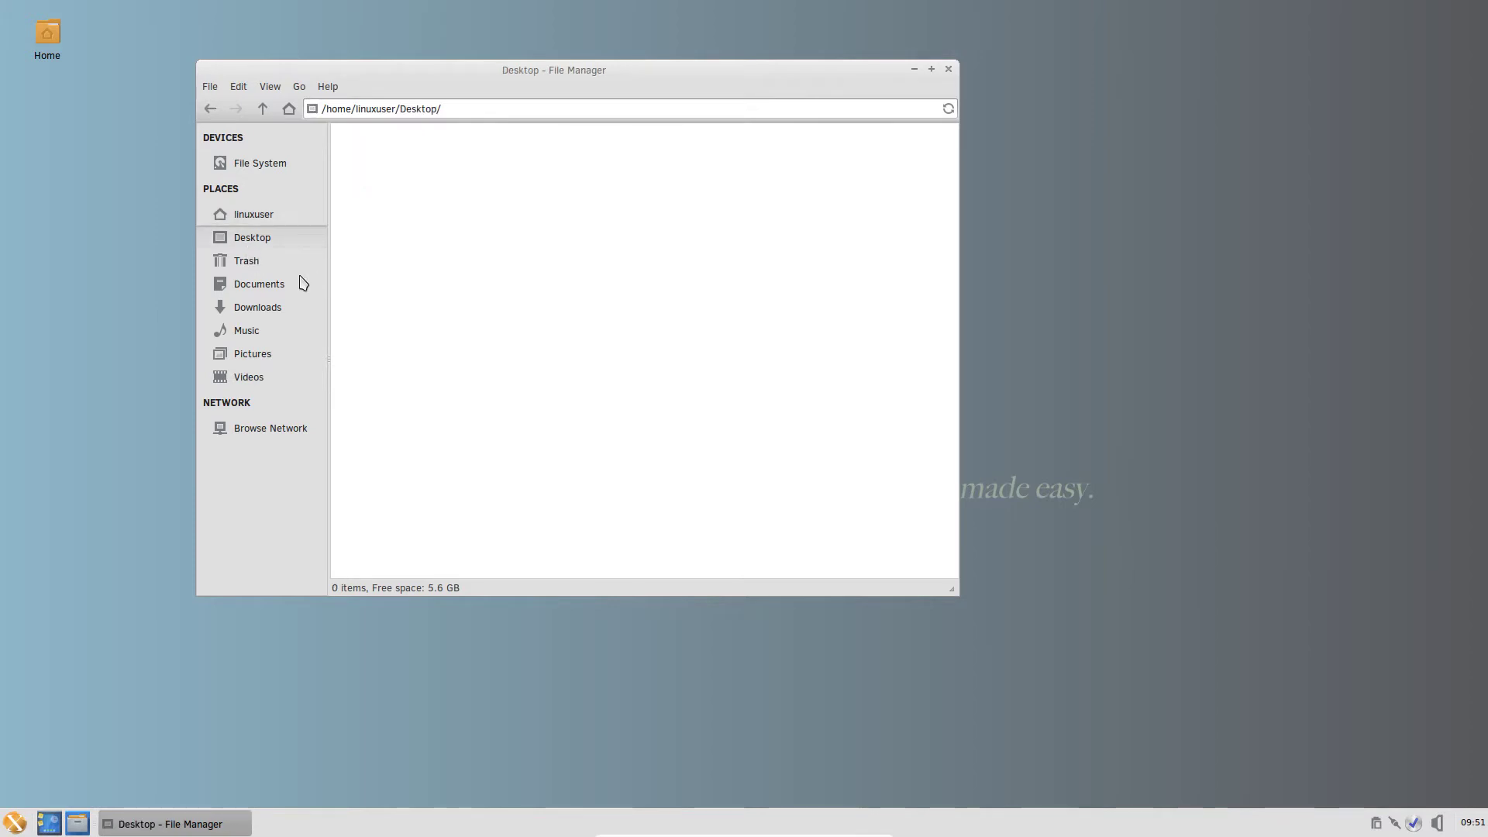
click(267, 283)
click(264, 219)
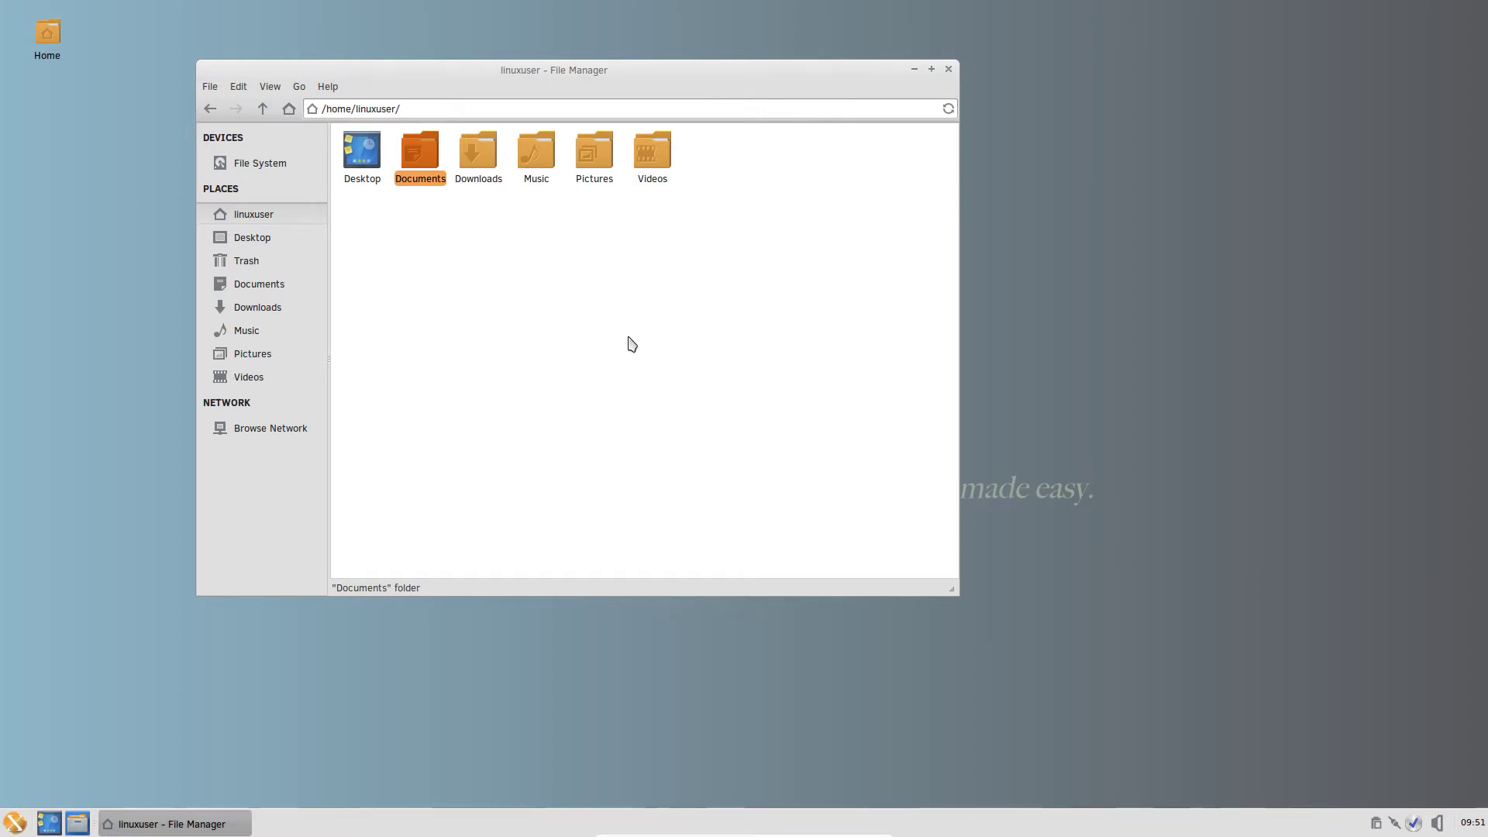
click(947, 69)
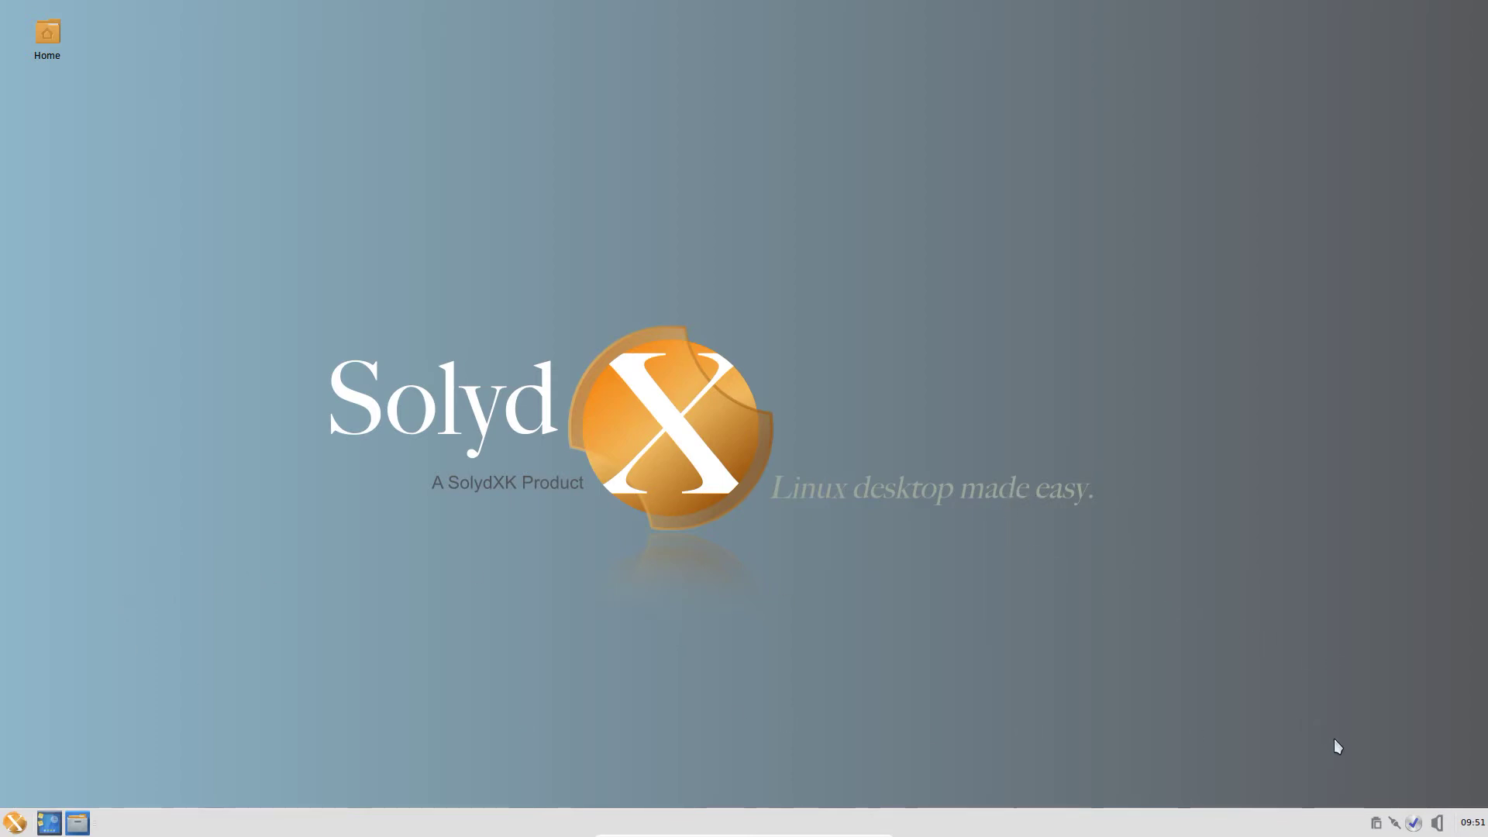
Step: Check the volume and network tray menus unchanged, then raise the update checker's notice
click(1437, 823)
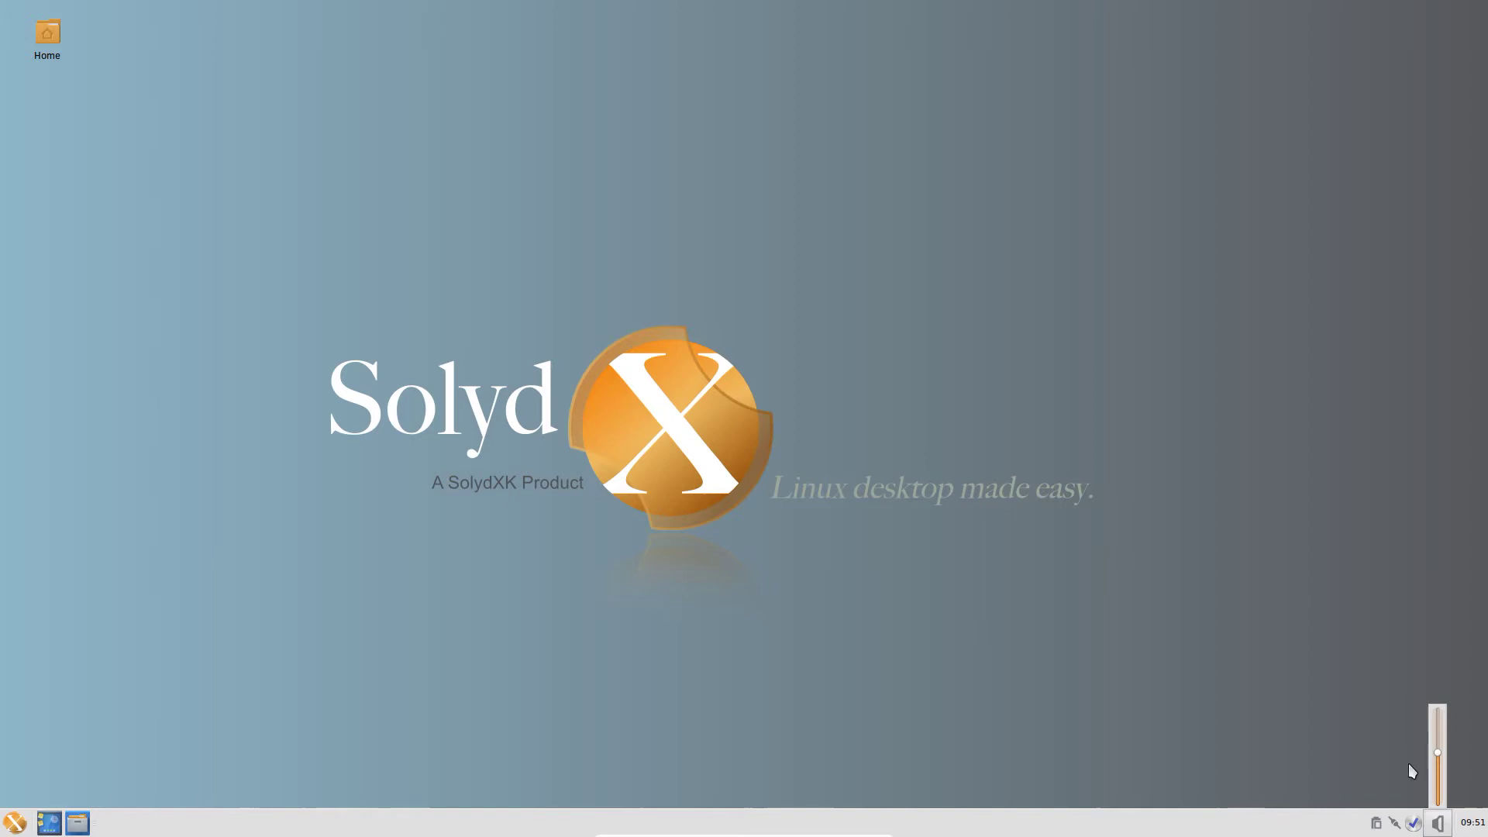
click(1338, 753)
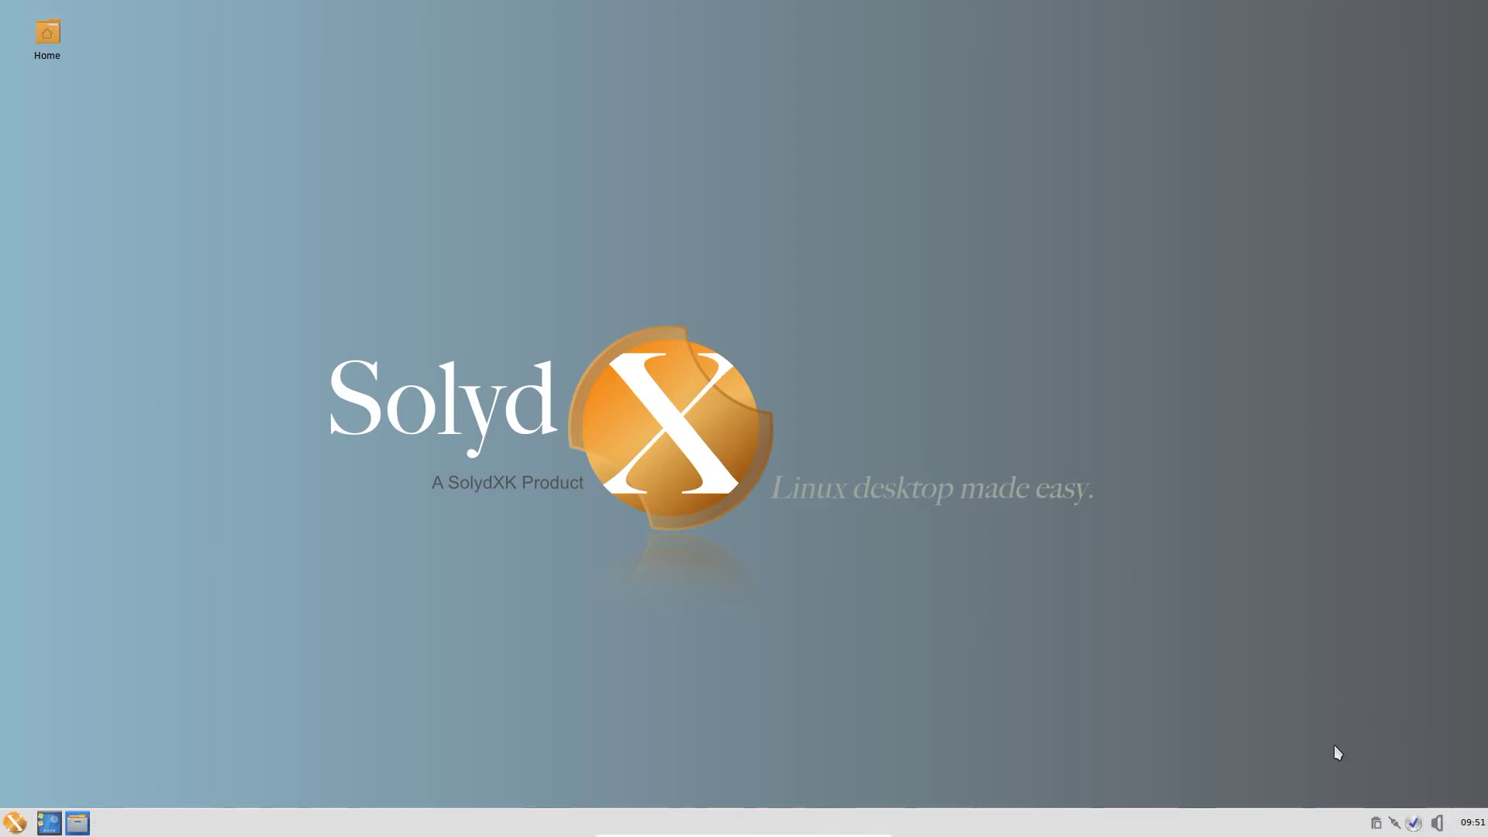
mouse_move(1414, 826)
click(1394, 825)
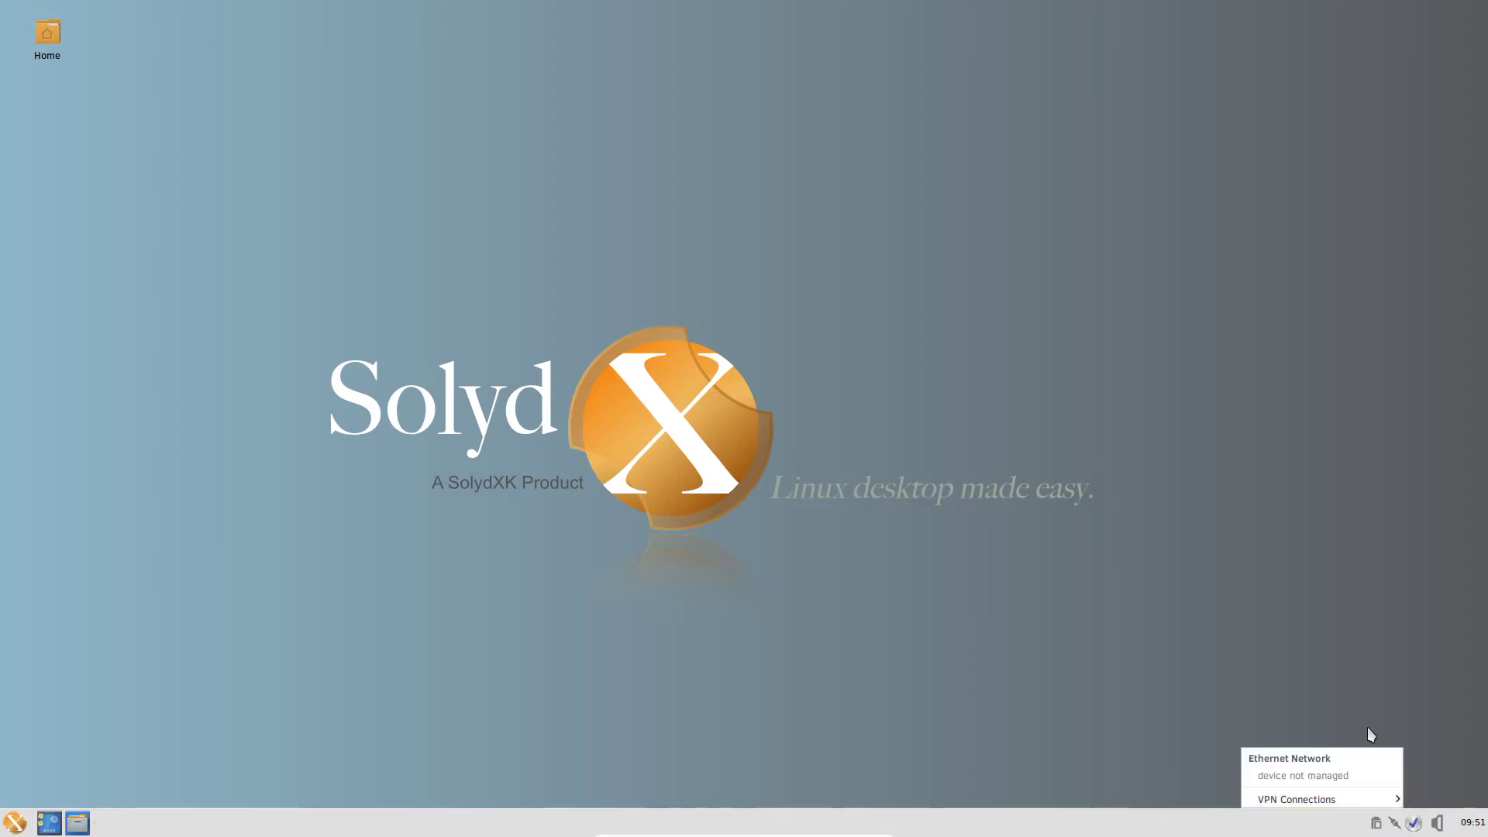
mouse_move(1375, 799)
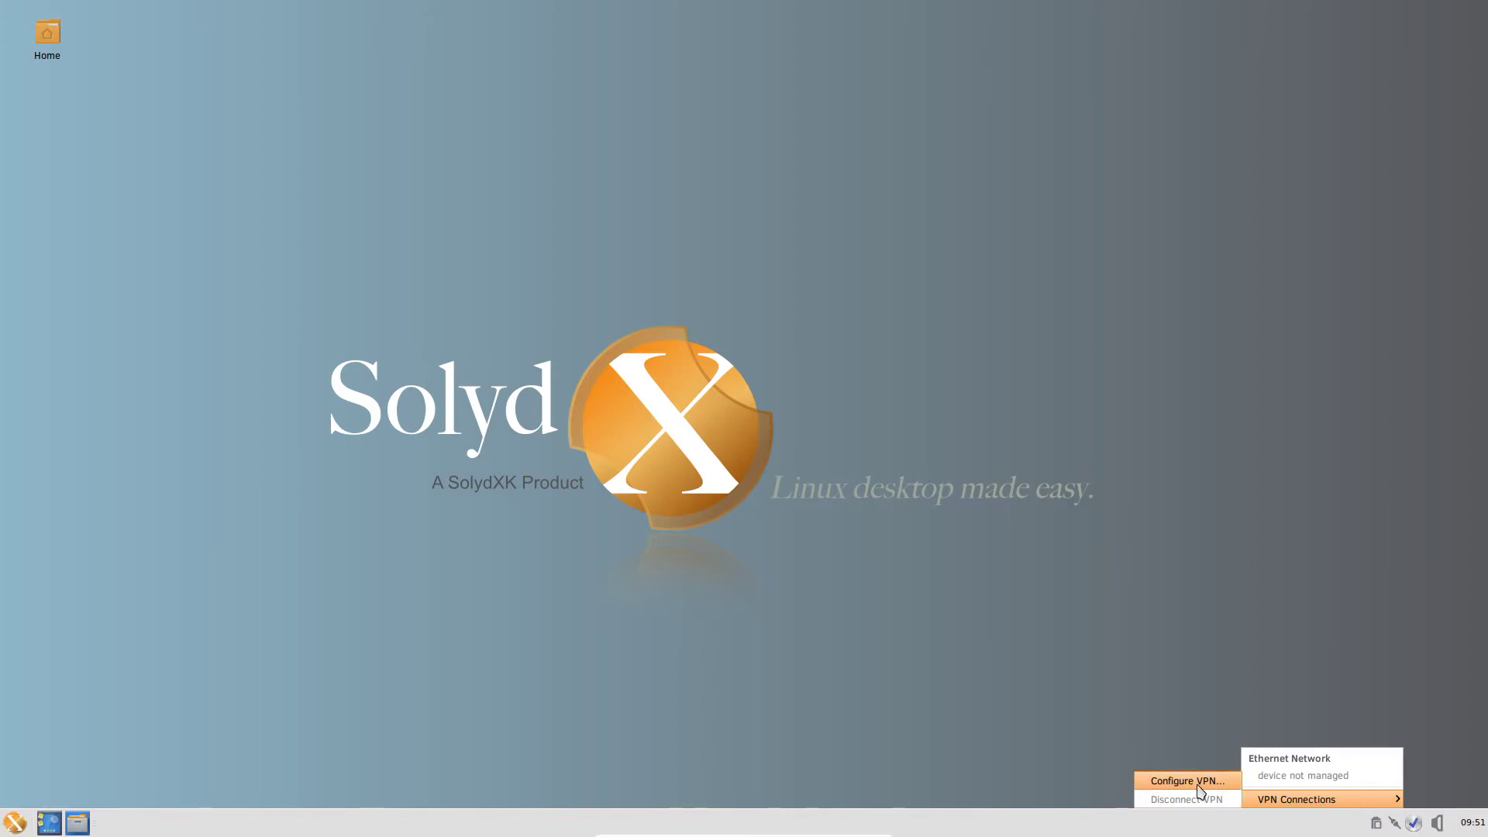
click(1208, 686)
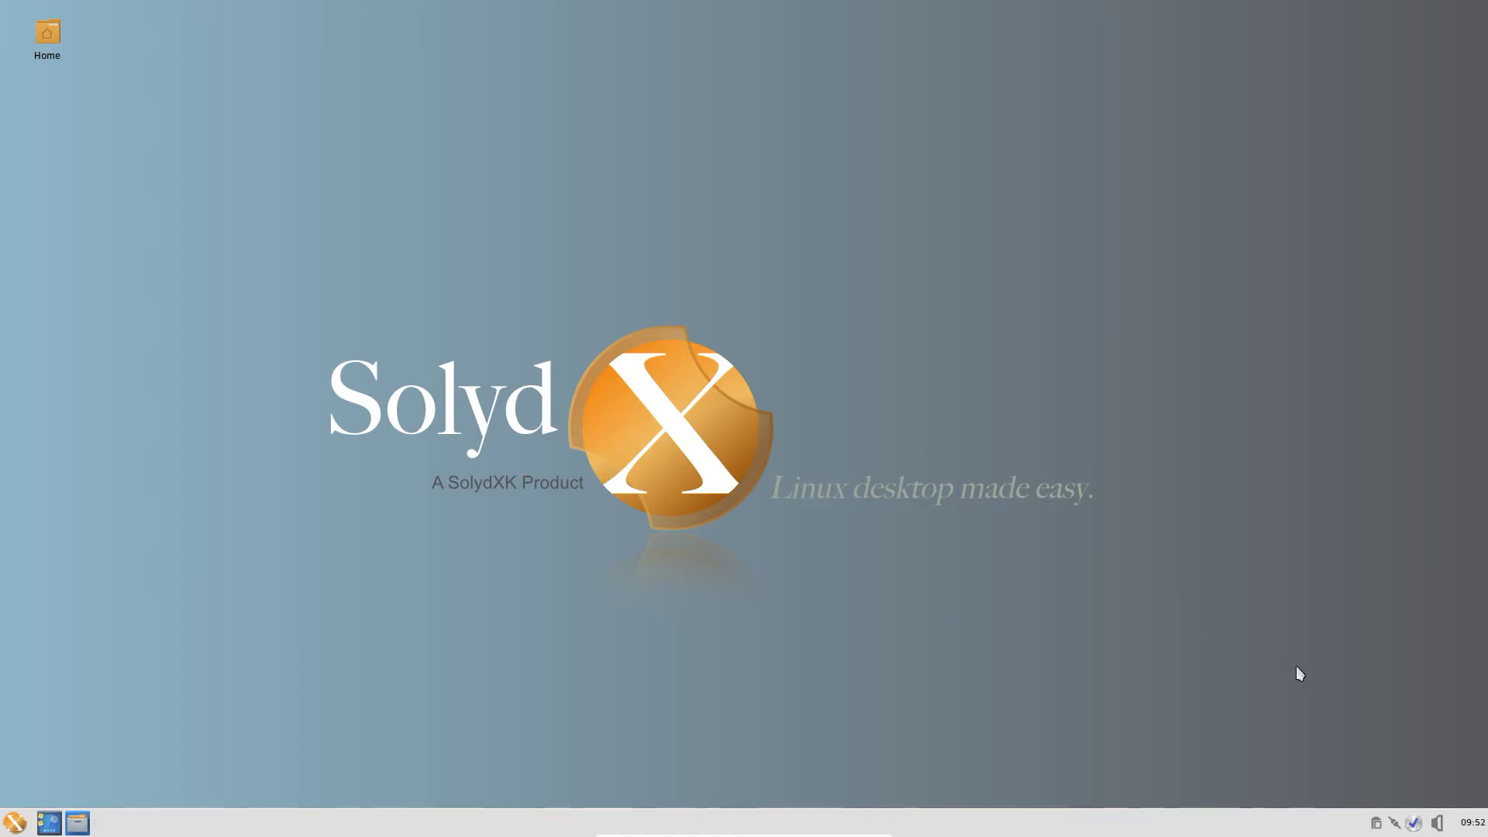
click(1415, 823)
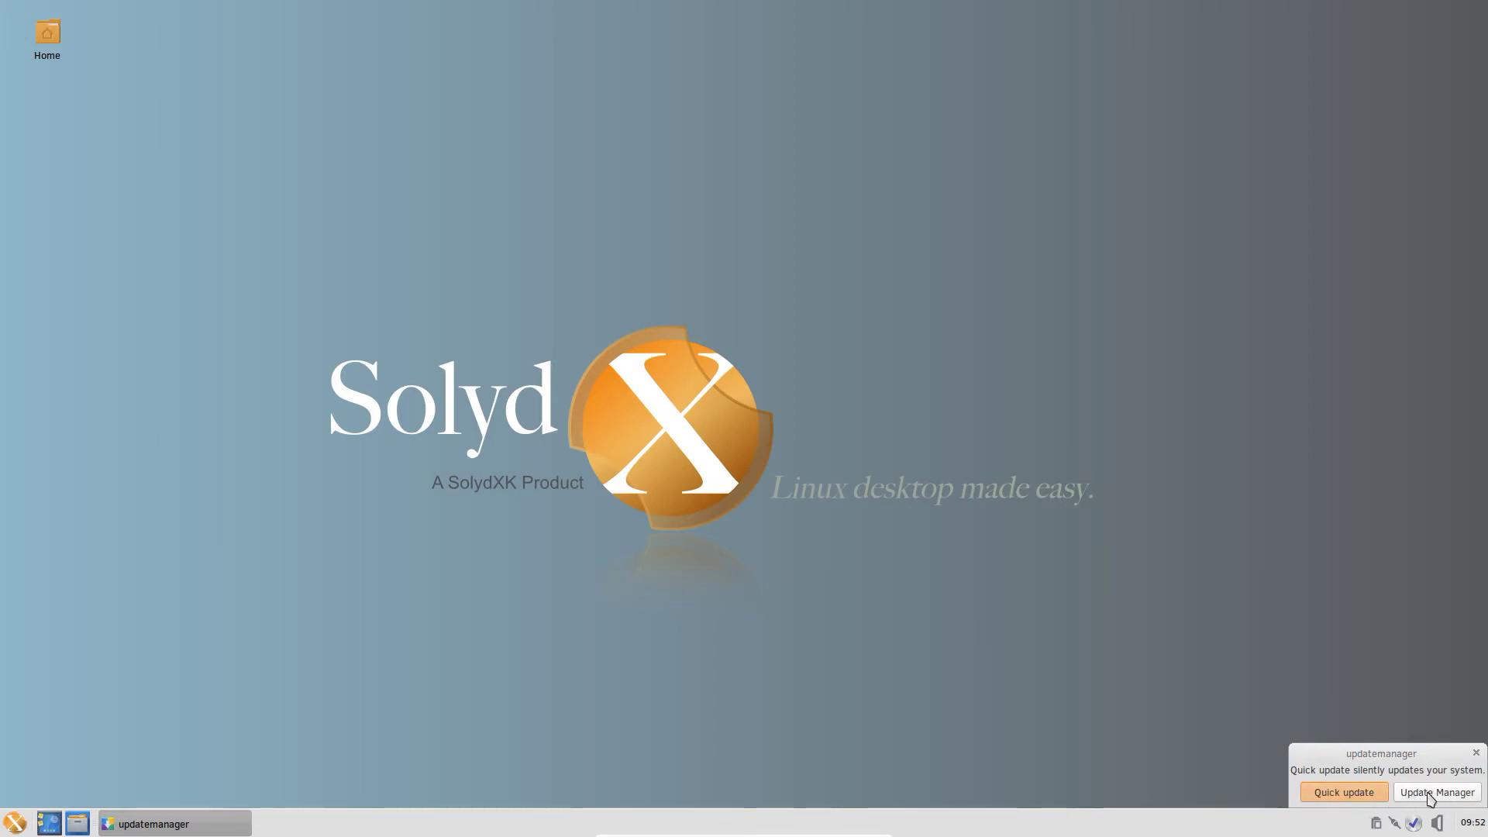
Step: Dismiss the update notice and open Update Manager preferences using the administrator password
click(1387, 711)
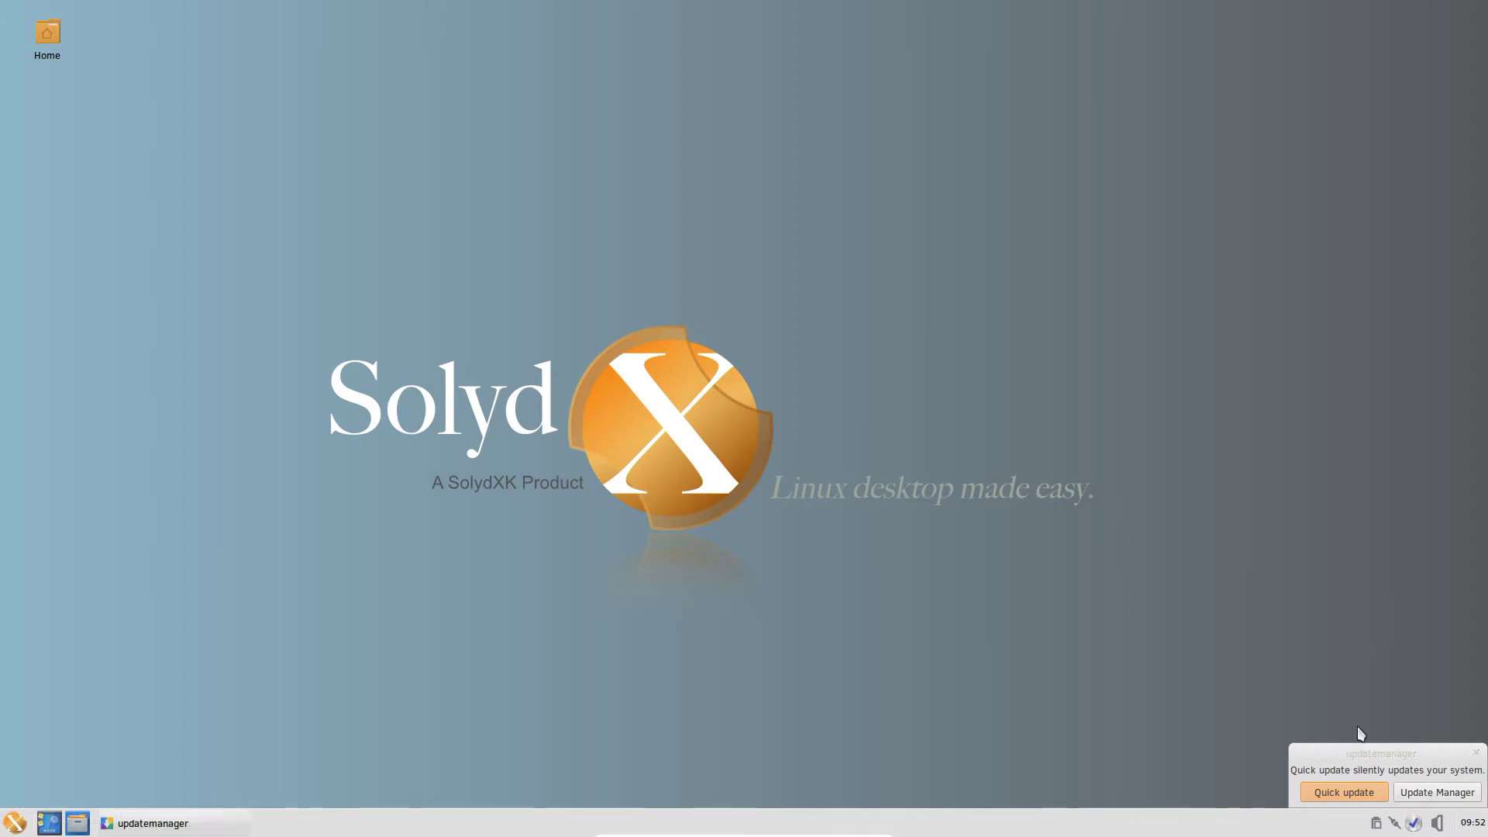
click(1476, 752)
right_click(1423, 820)
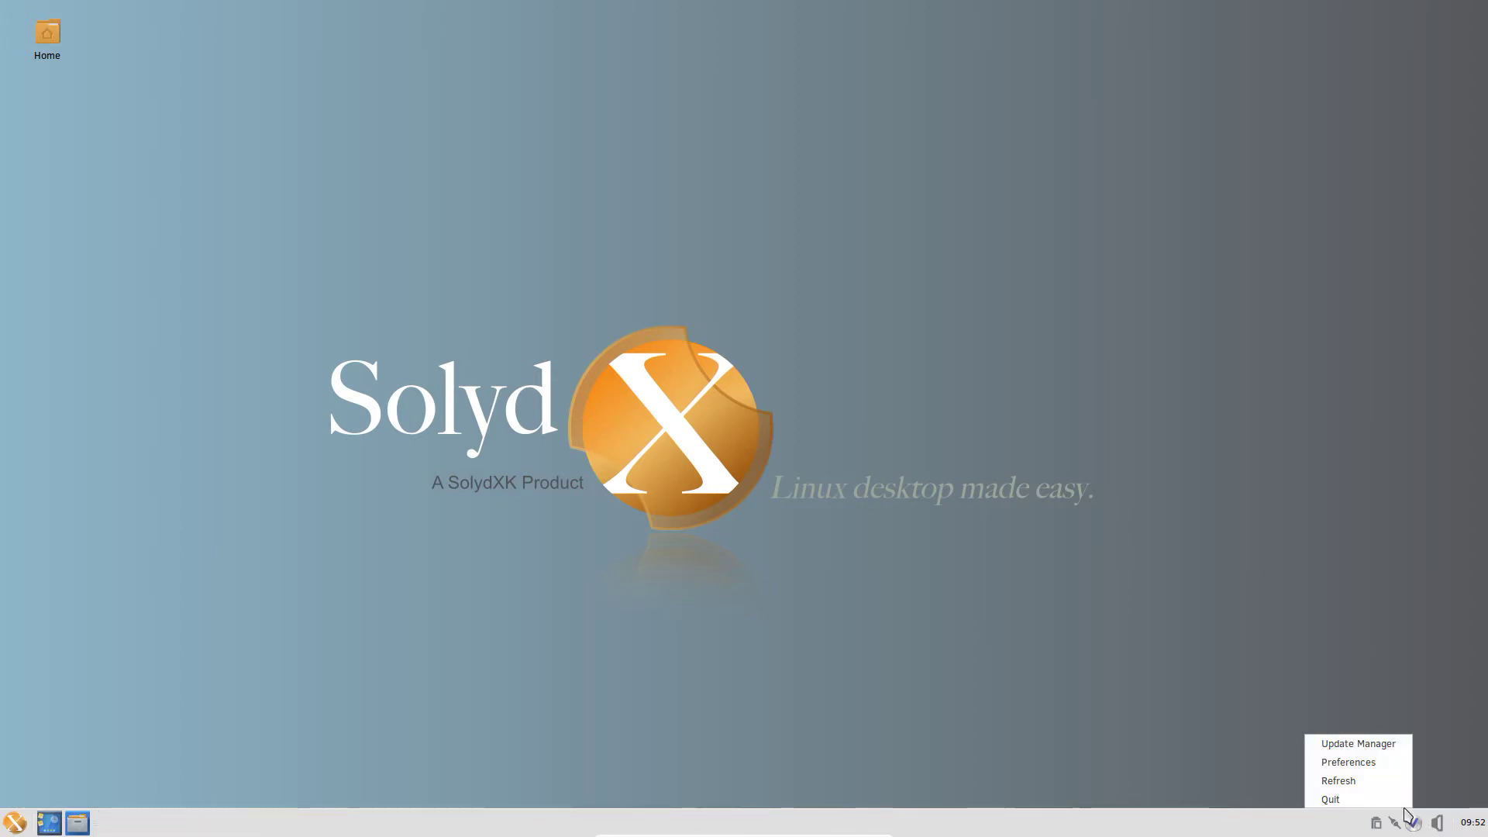
click(1387, 766)
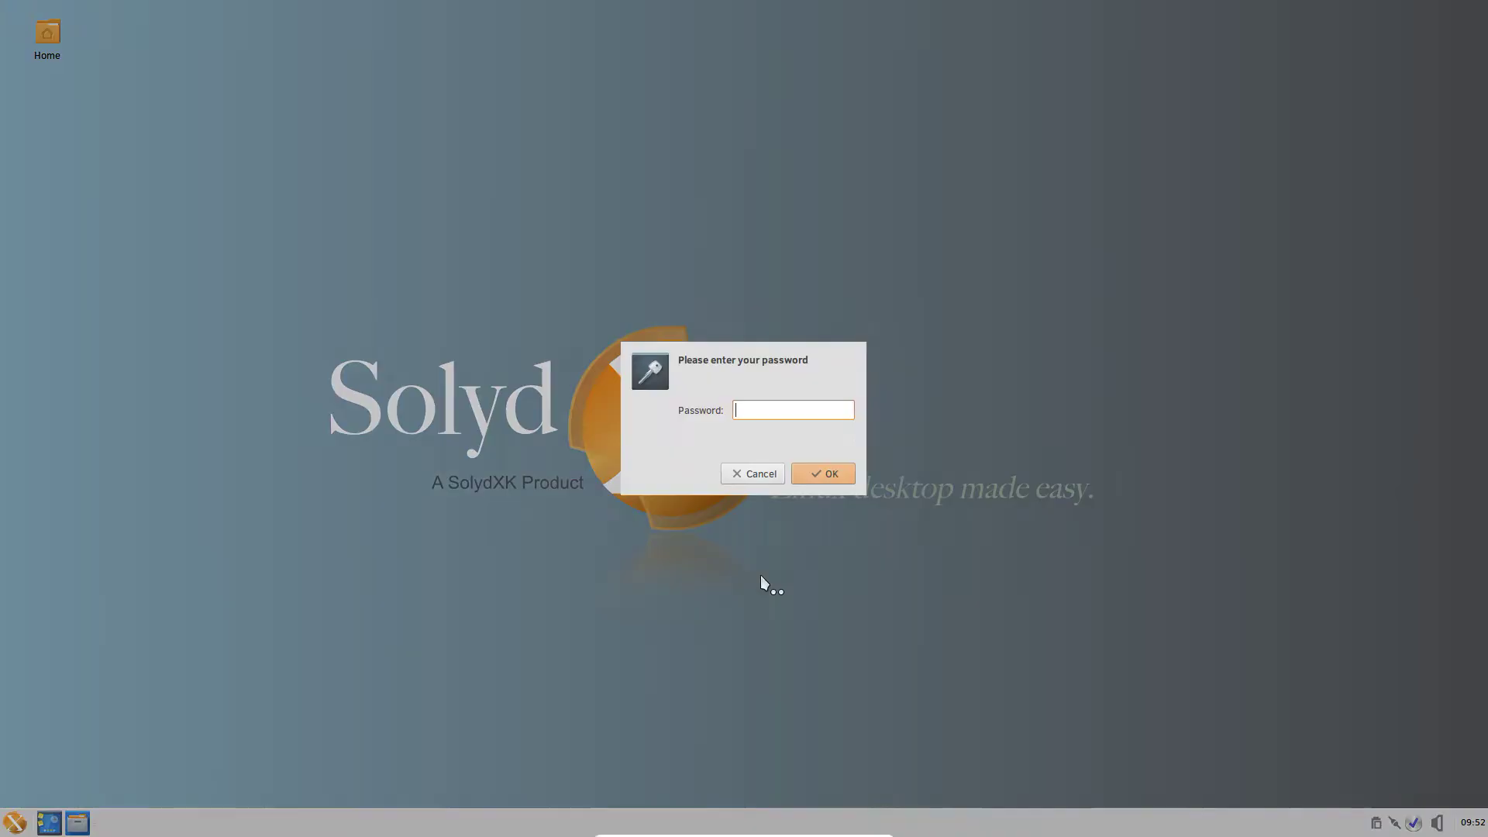
text(••••••)
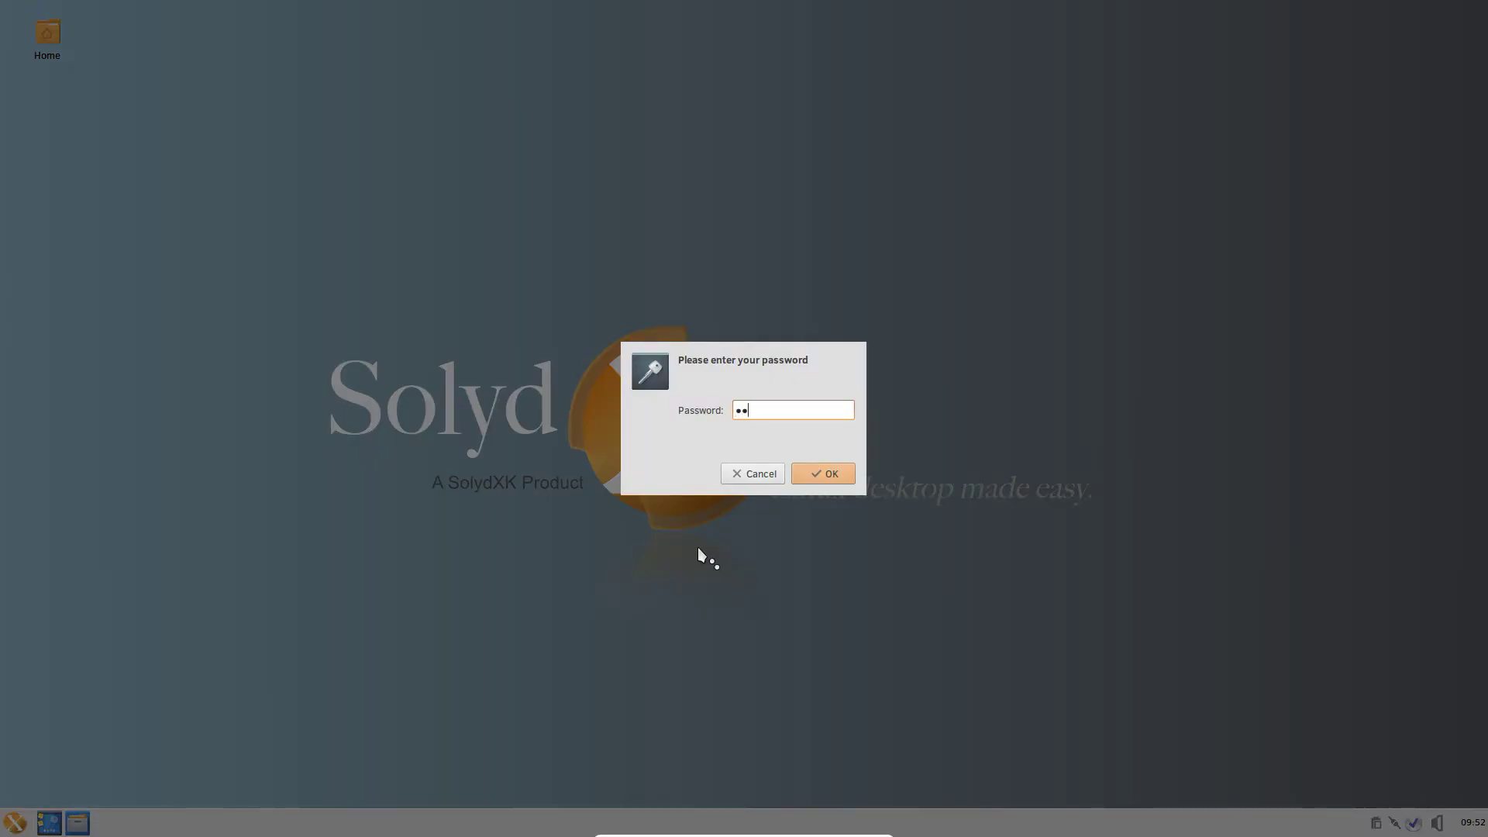
key(Return)
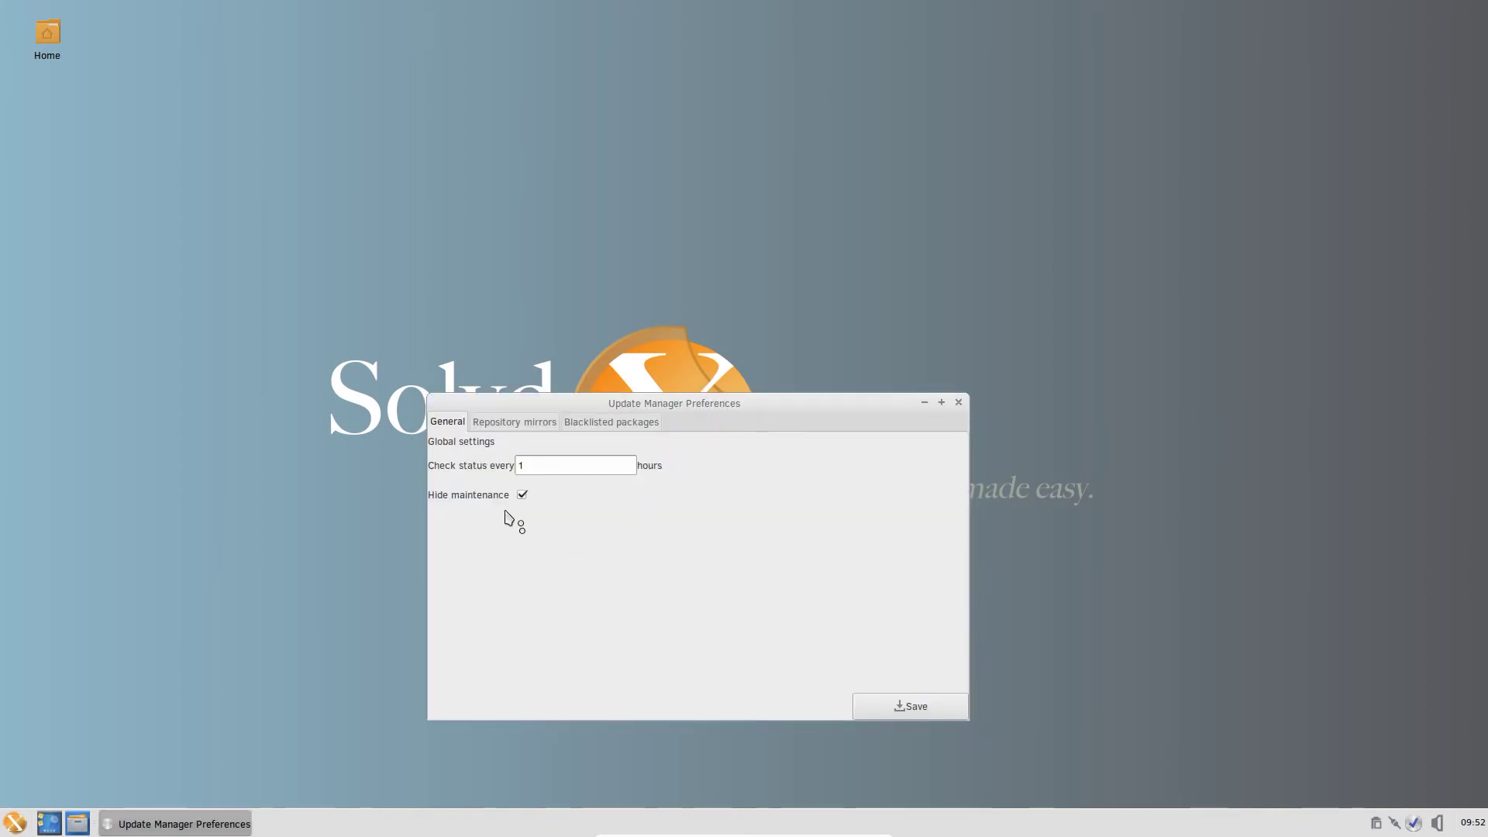
Step: Set the status check interval to 8 hours, review the mirrors and packages tabs, and save
double_click(535, 465)
text(8)
click(543, 425)
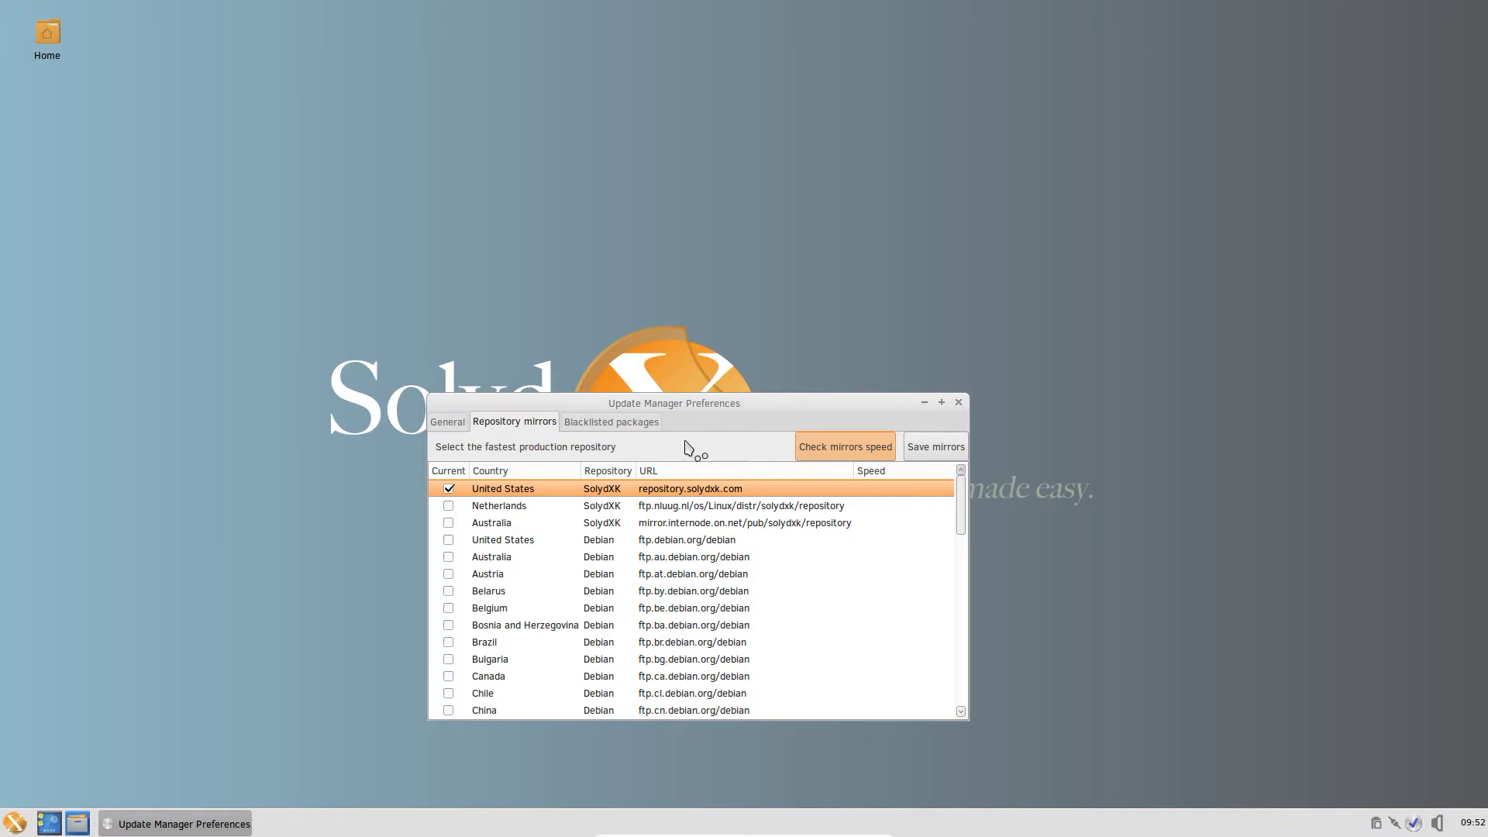
click(655, 424)
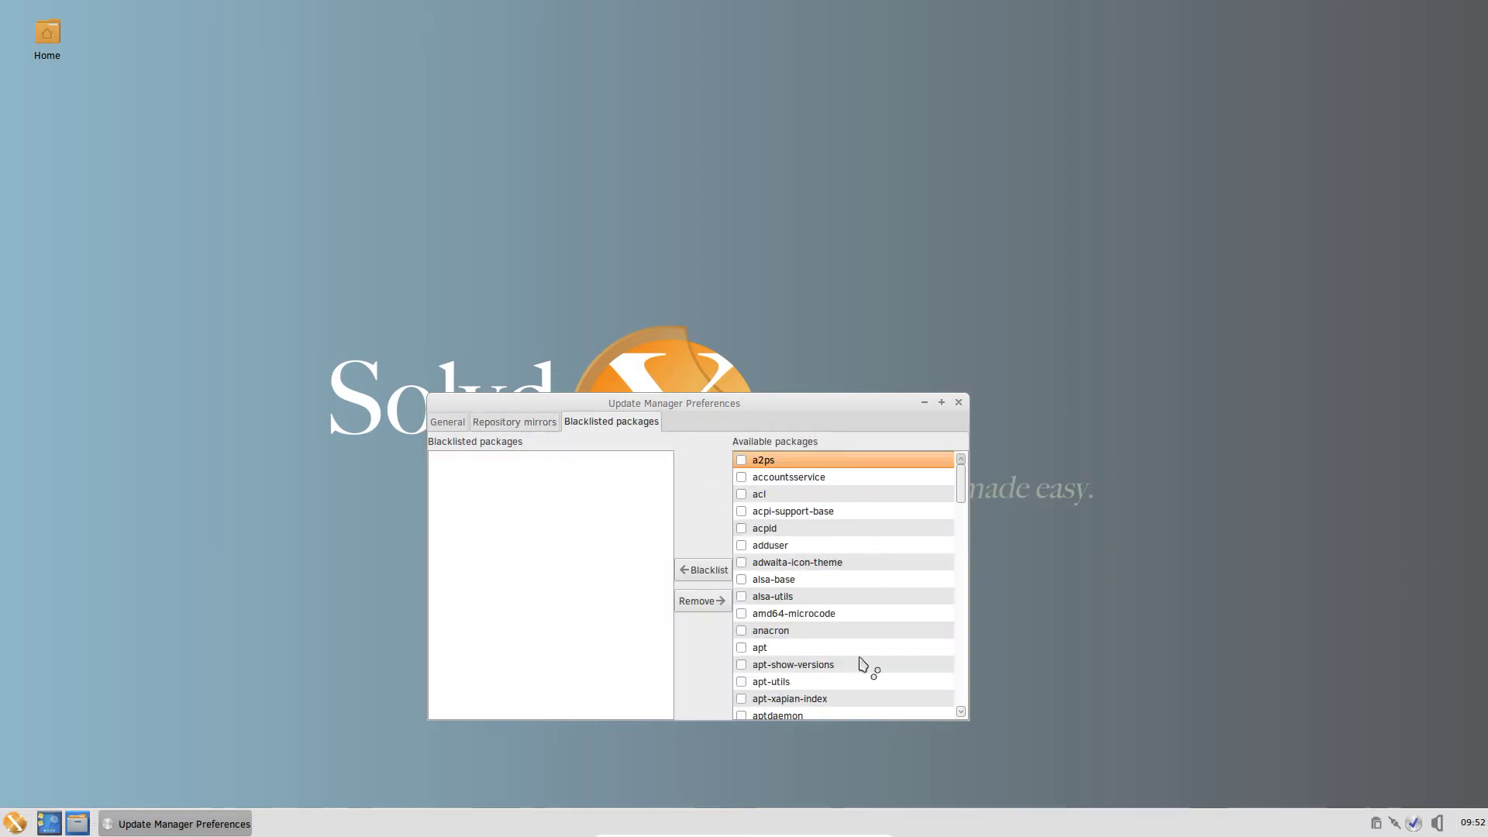
click(455, 424)
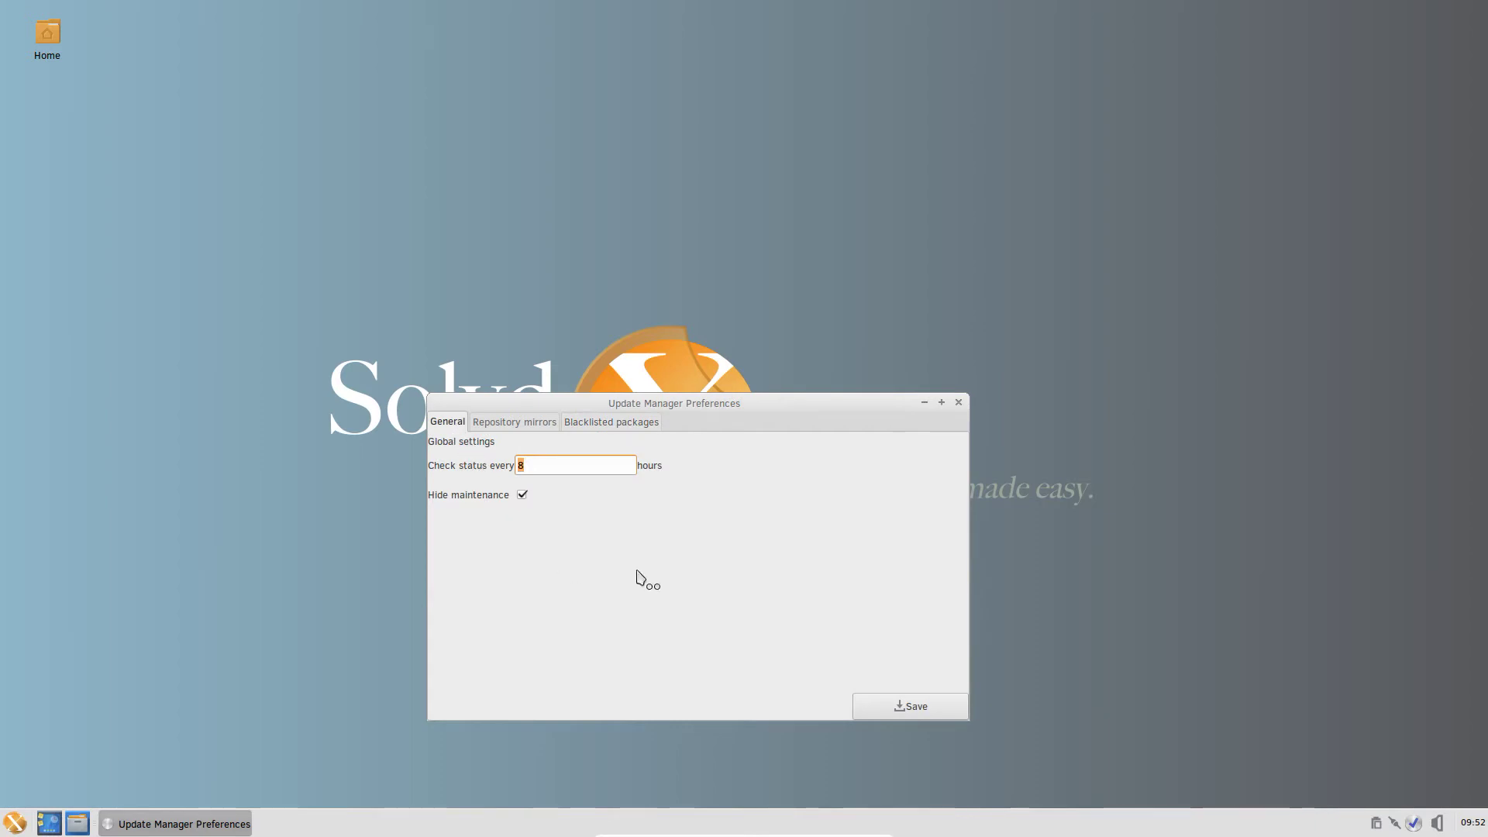
click(912, 706)
click(757, 441)
click(958, 403)
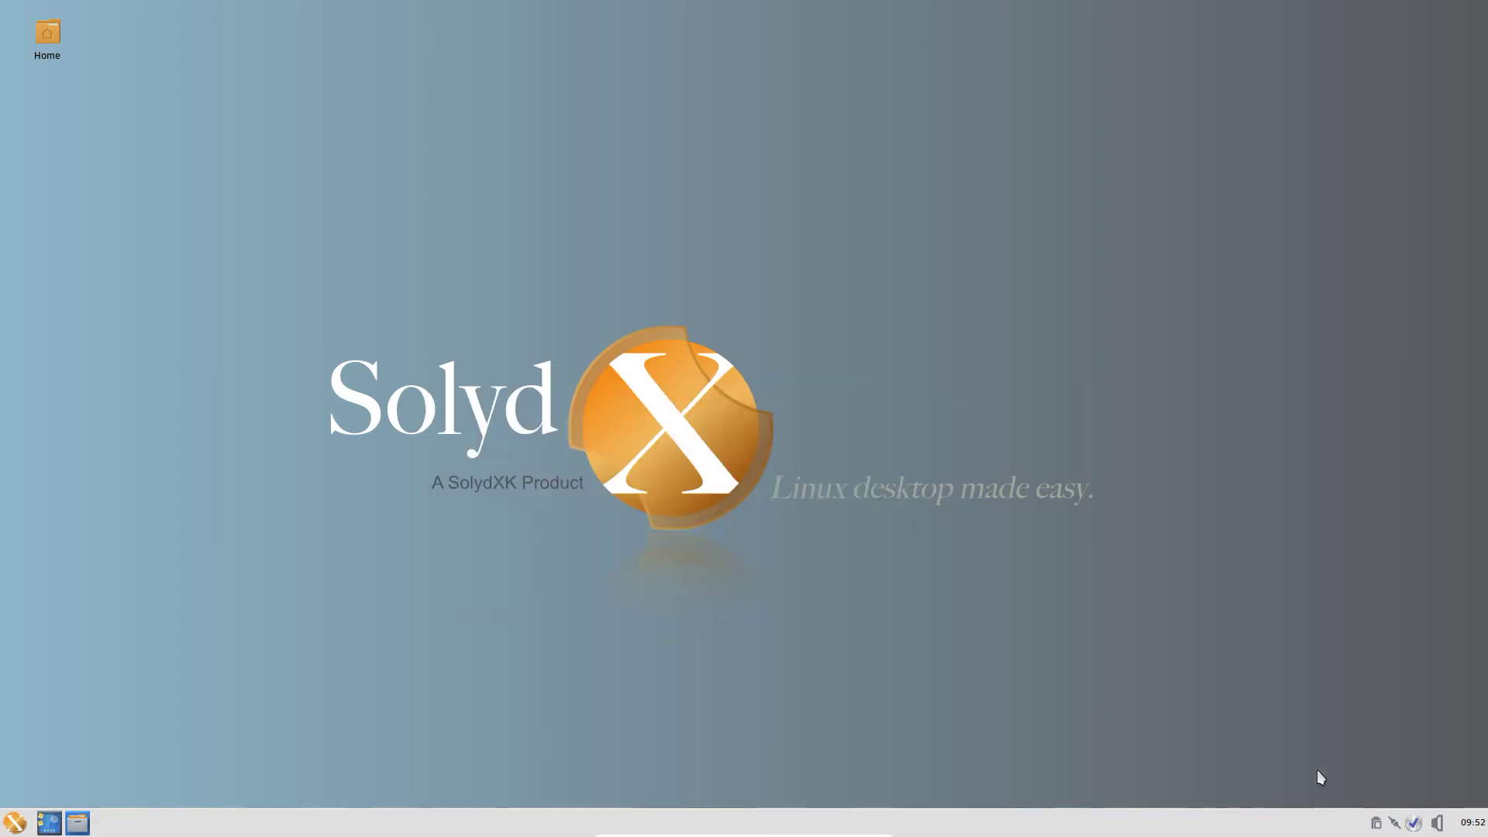
right_click(1420, 828)
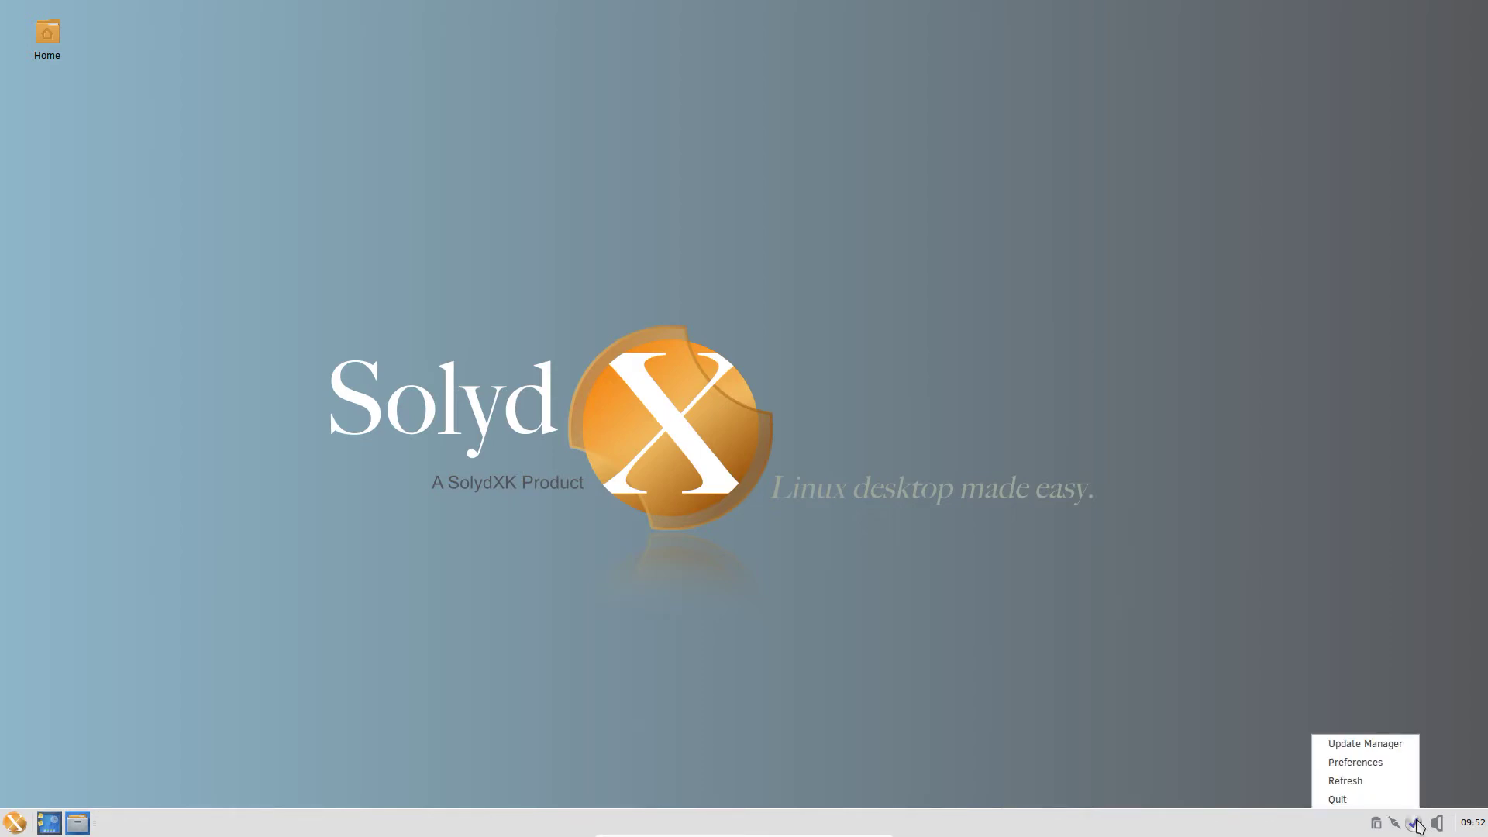
click(1379, 742)
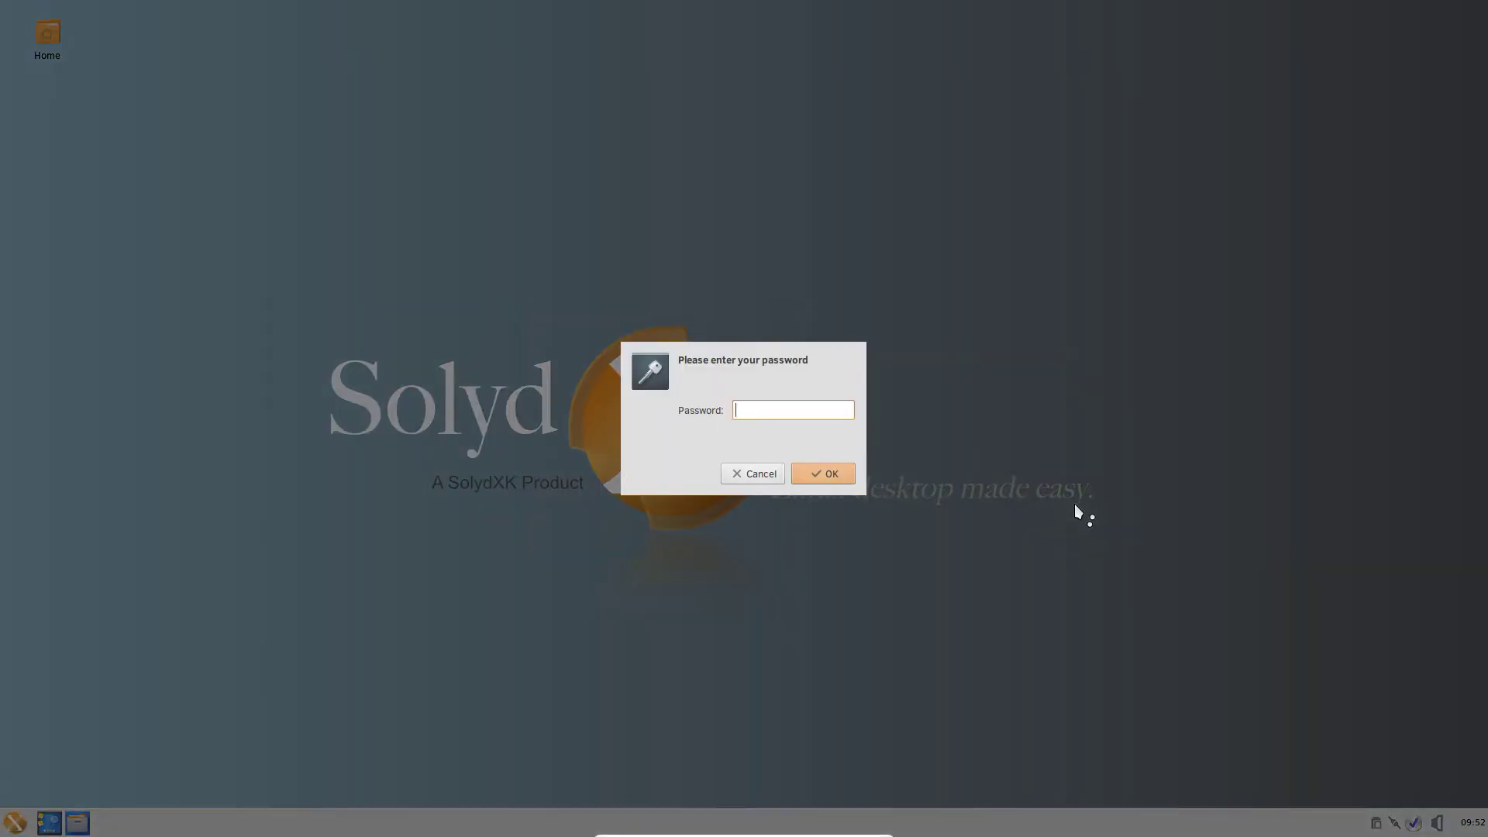
text(•••••)
key(Return)
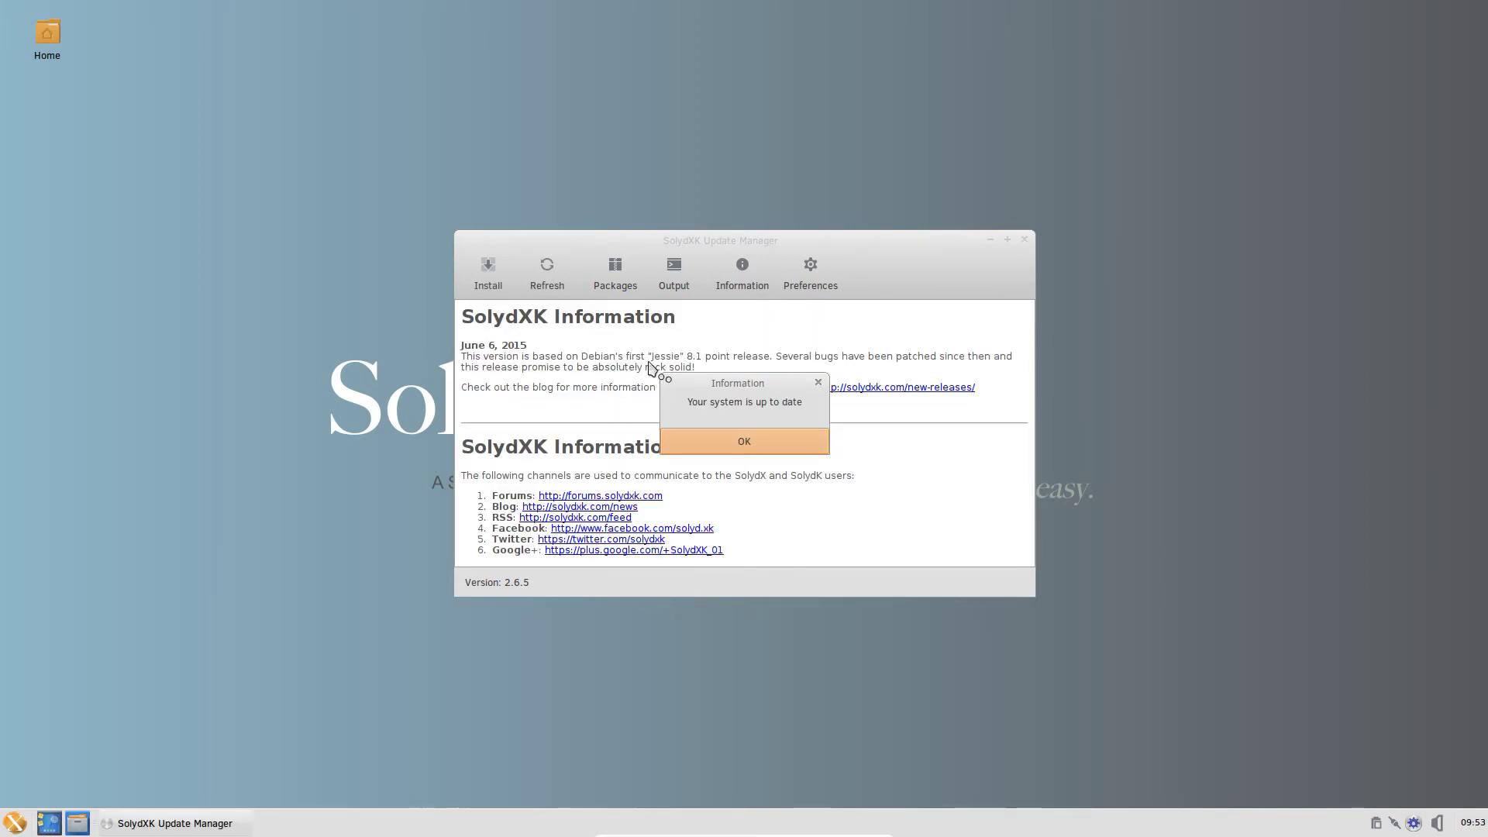
click(803, 442)
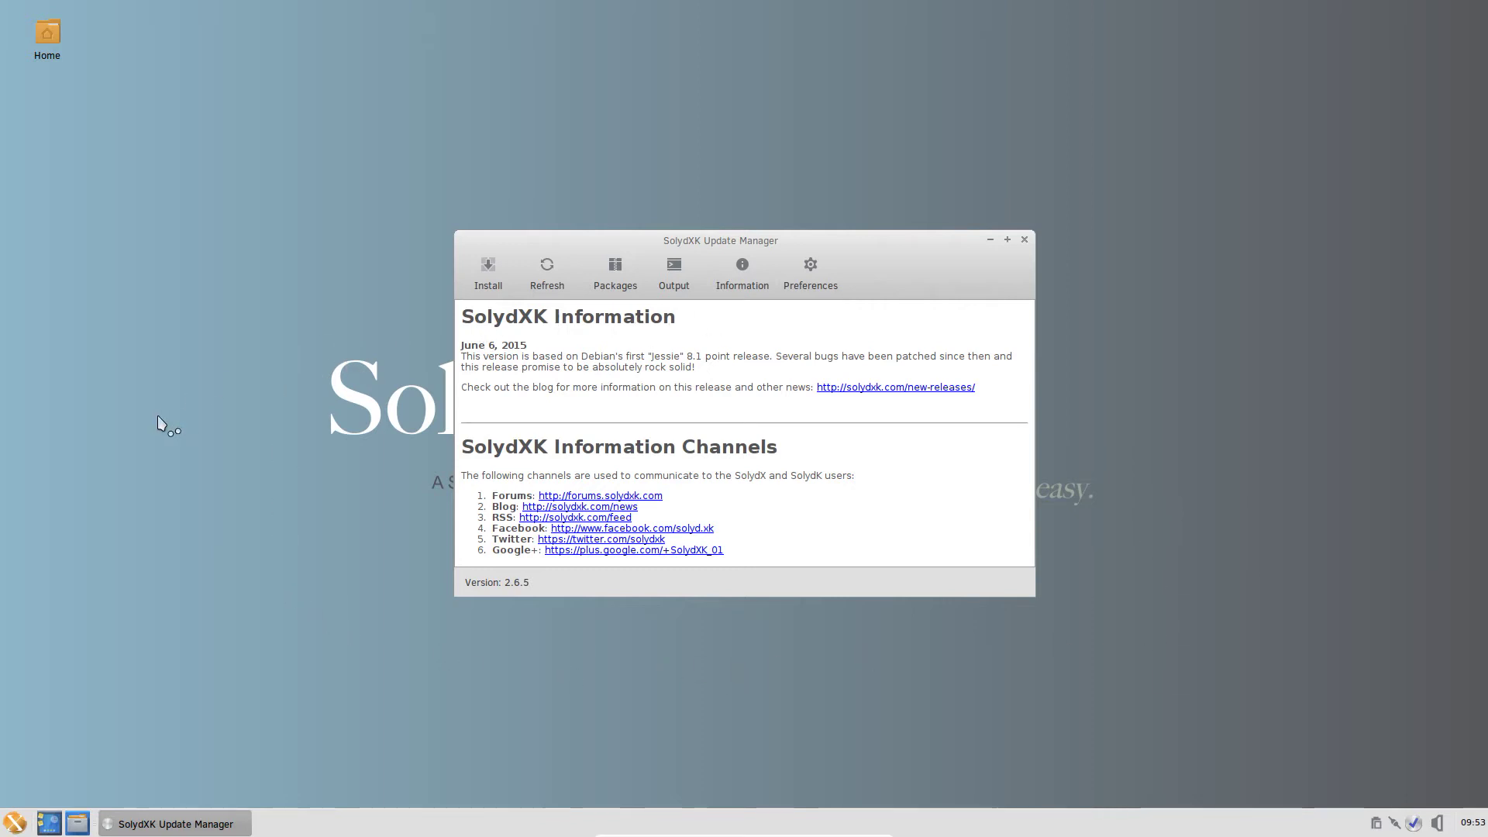
click(1025, 241)
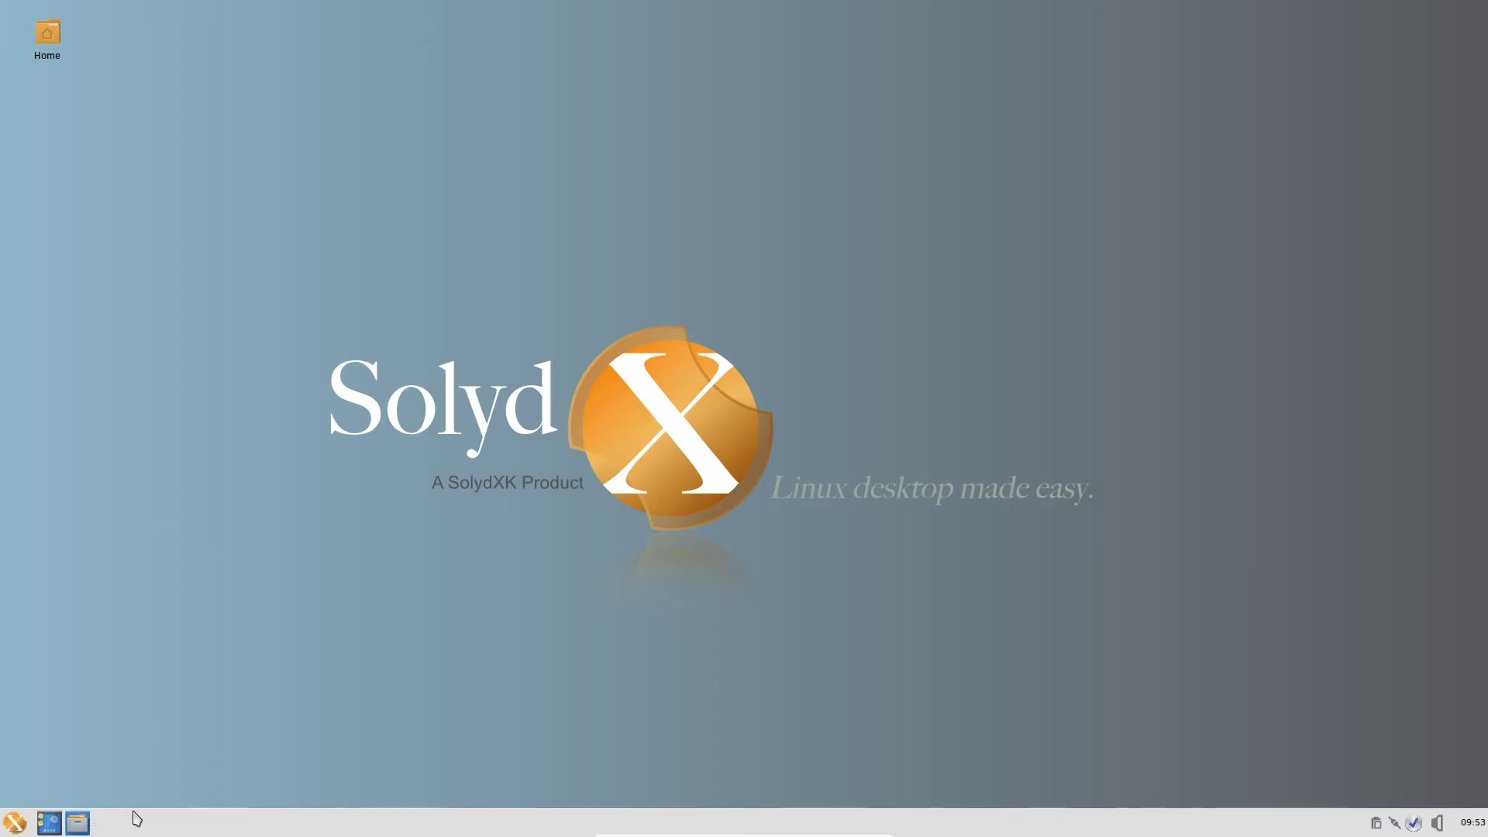
Step: Open the home folder in the file manager, move the window, then close it
click(79, 824)
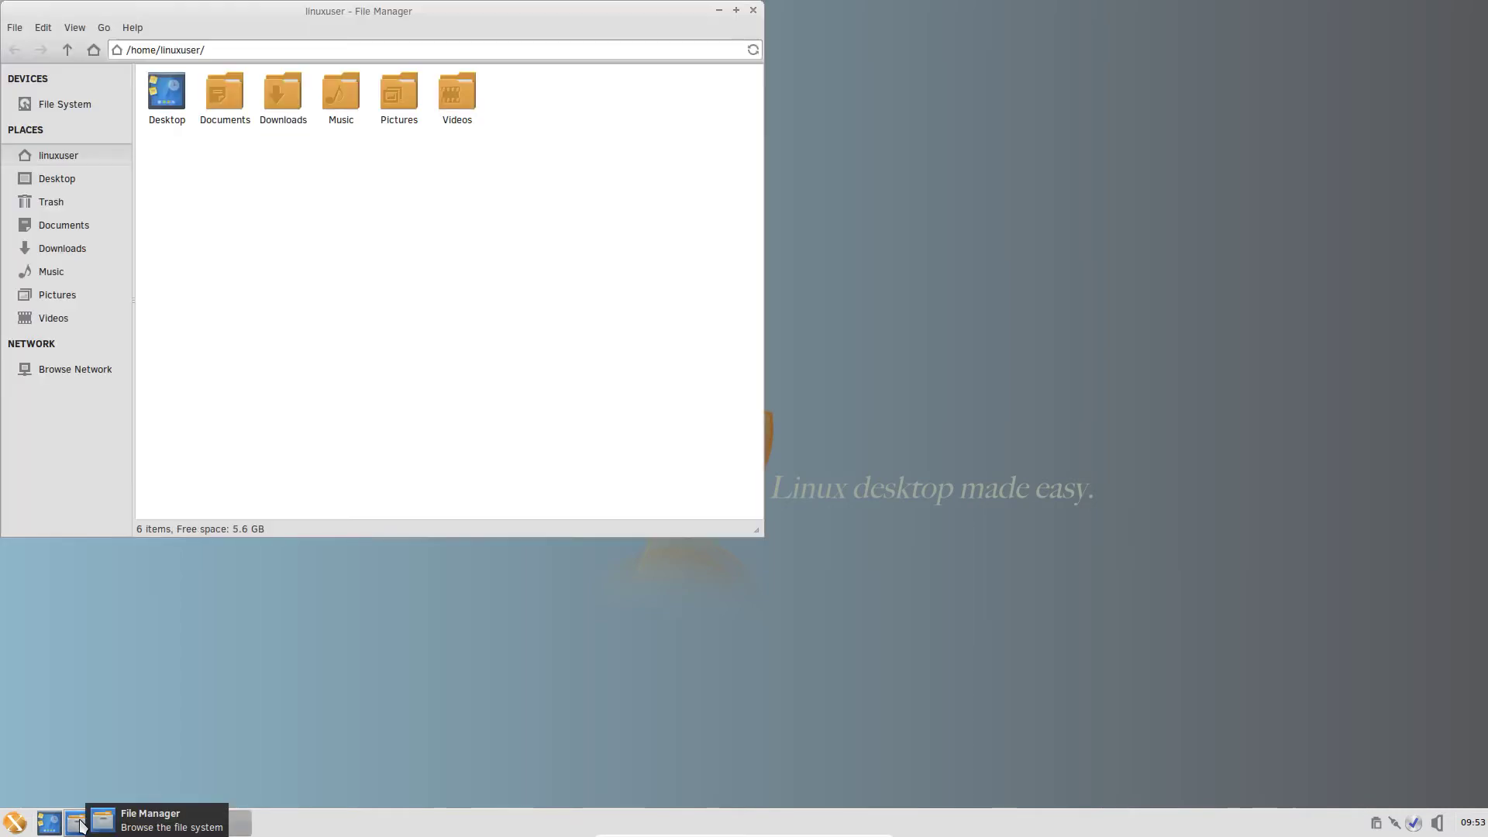
drag(370, 31, 651, 68)
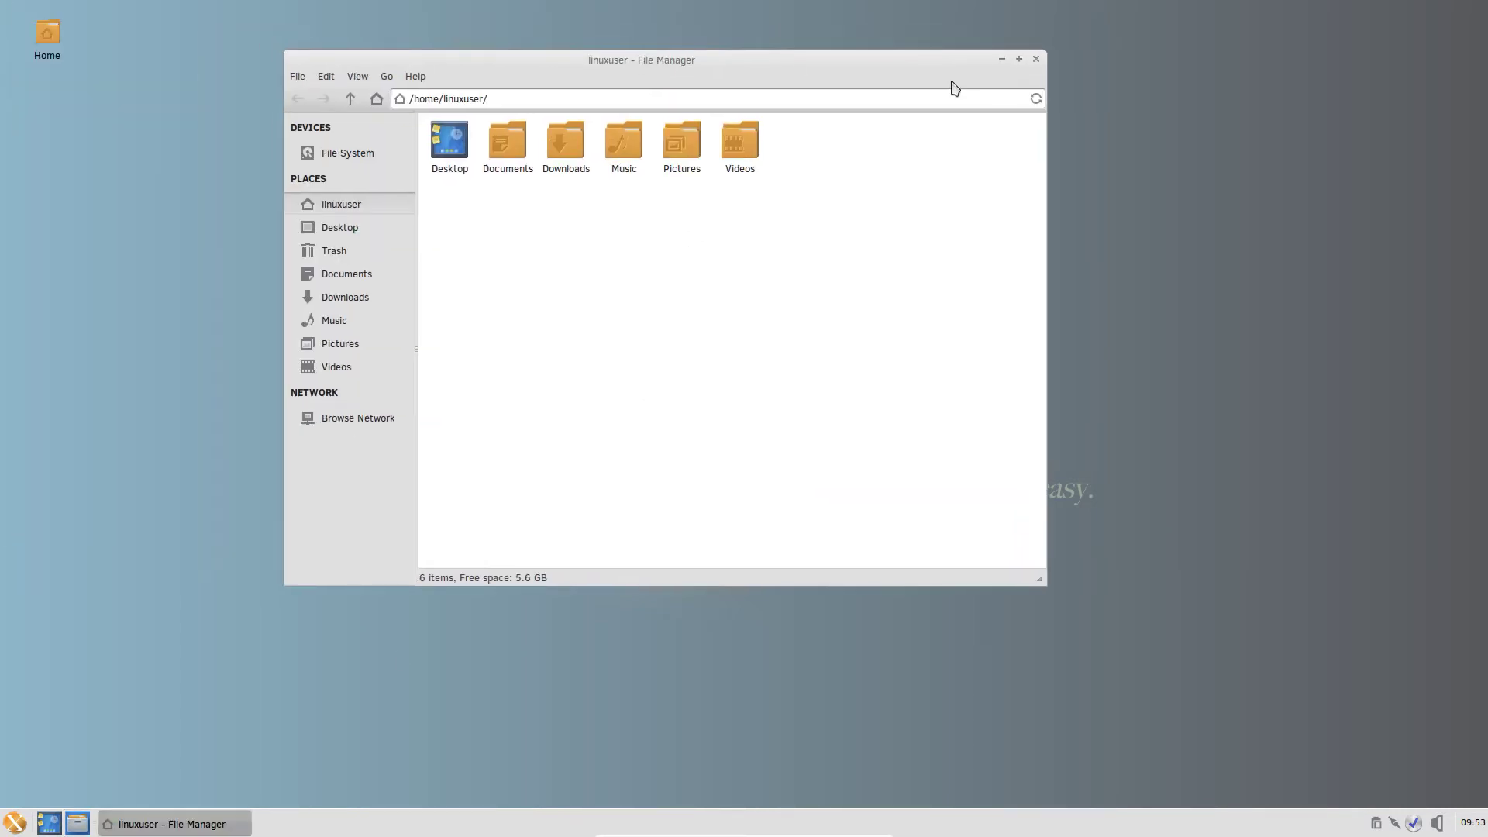
click(1035, 59)
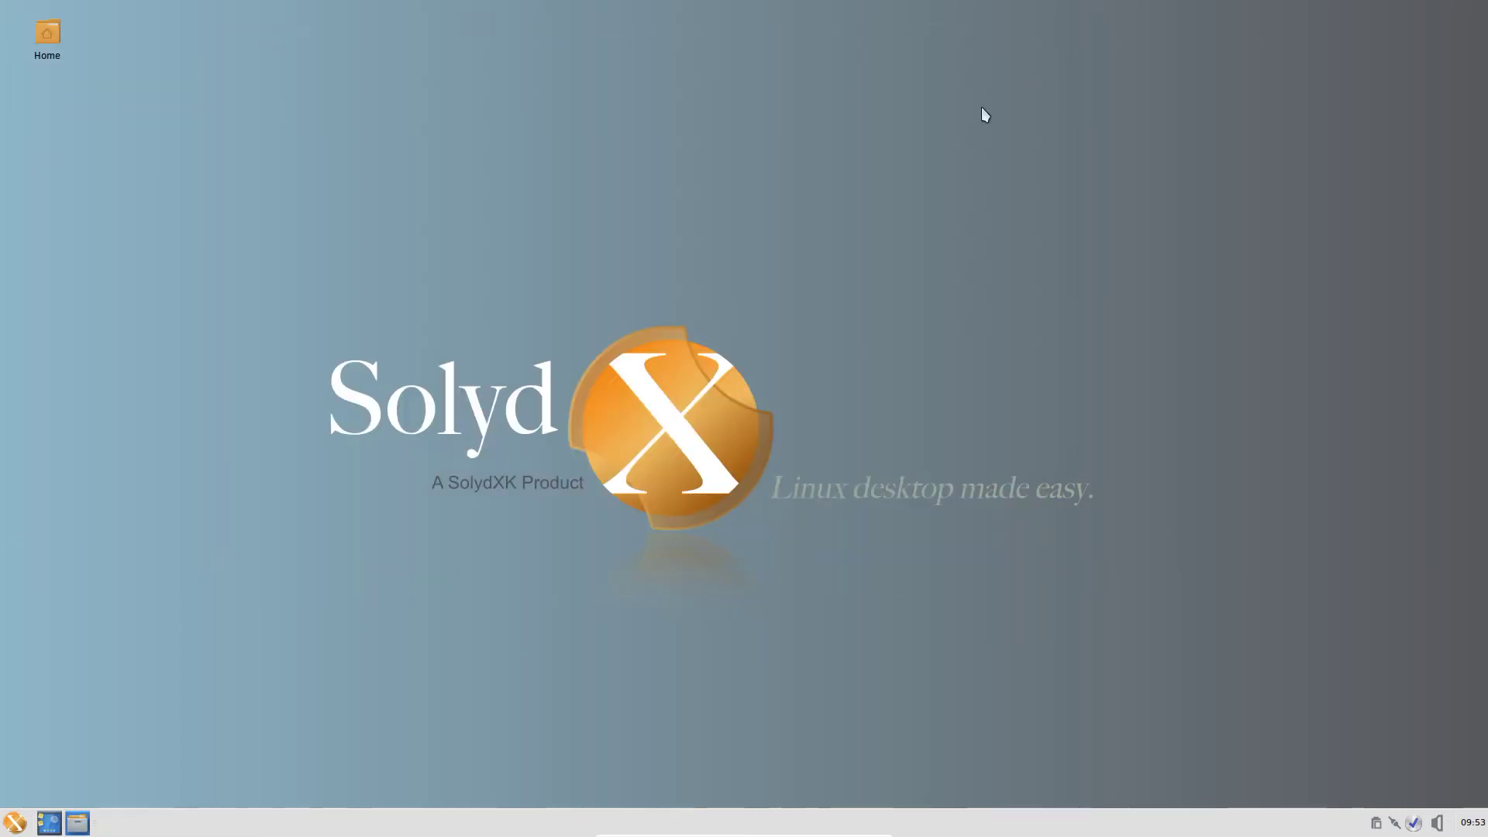
Step: Look over a panel launcher's Panel submenu without changes, then open the Whisker application menu
right_click(87, 823)
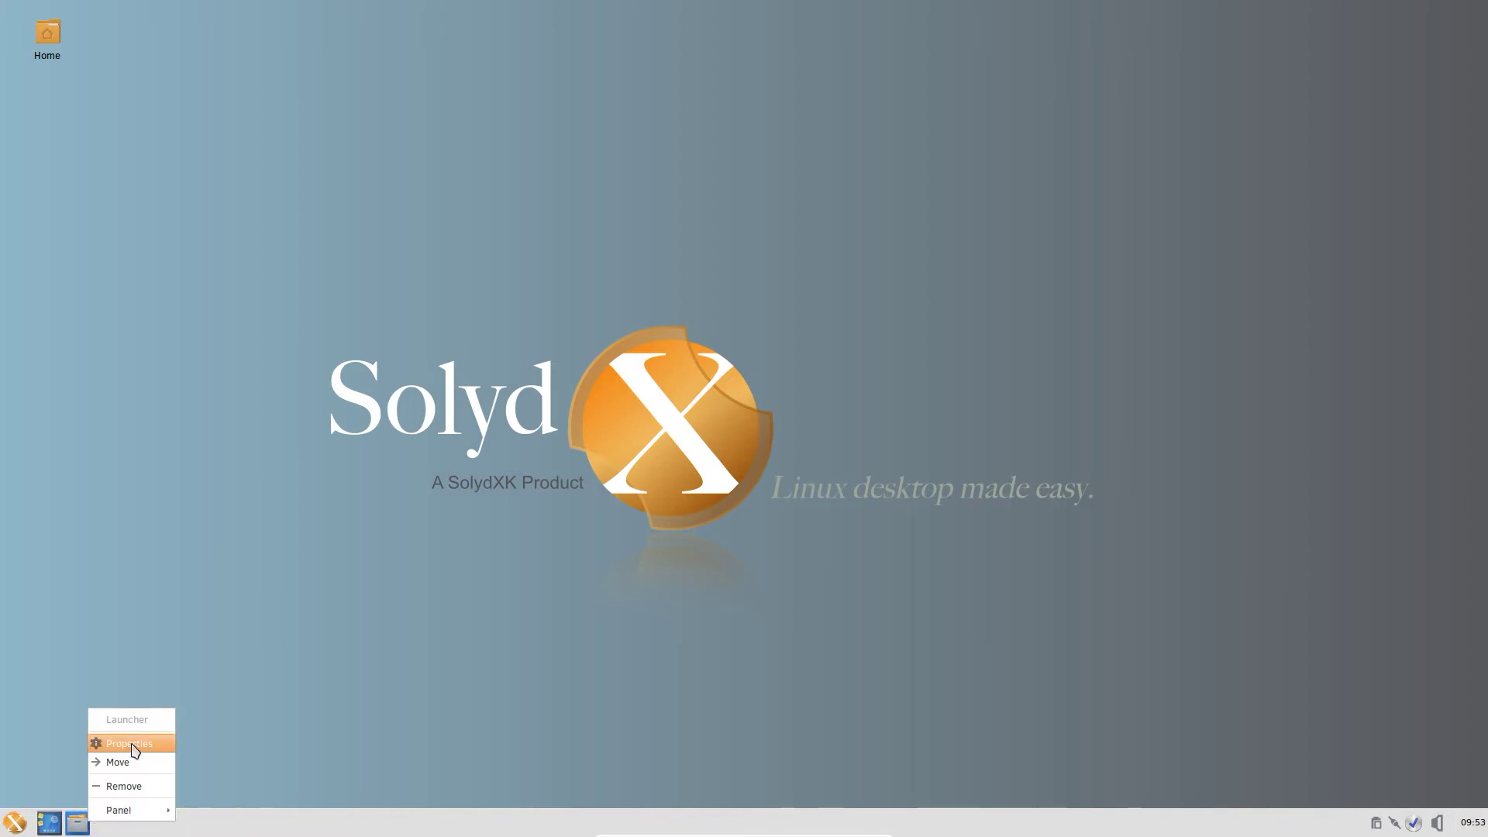
click(448, 633)
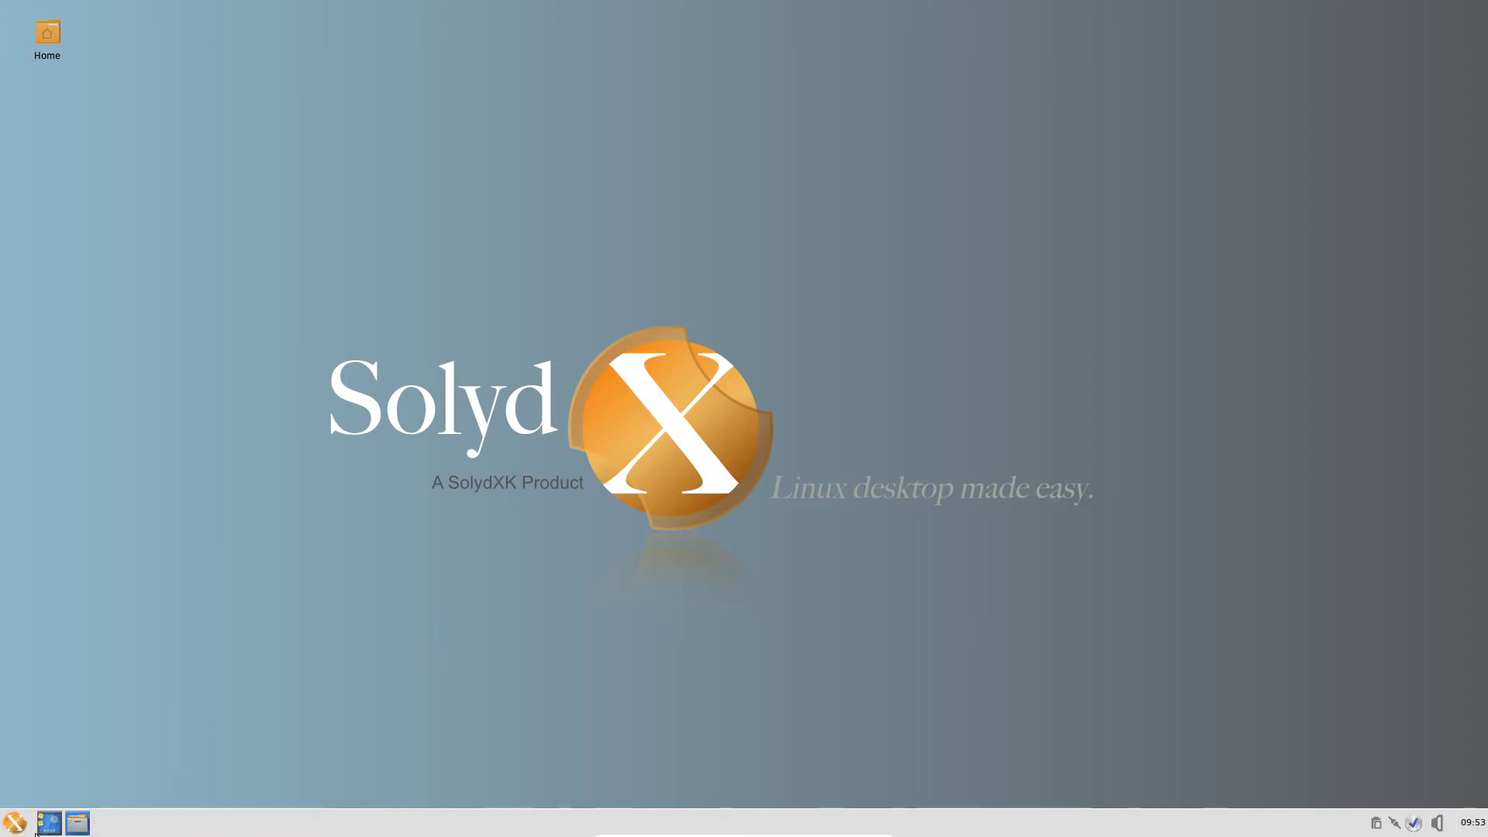
right_click(65, 826)
mouse_move(116, 818)
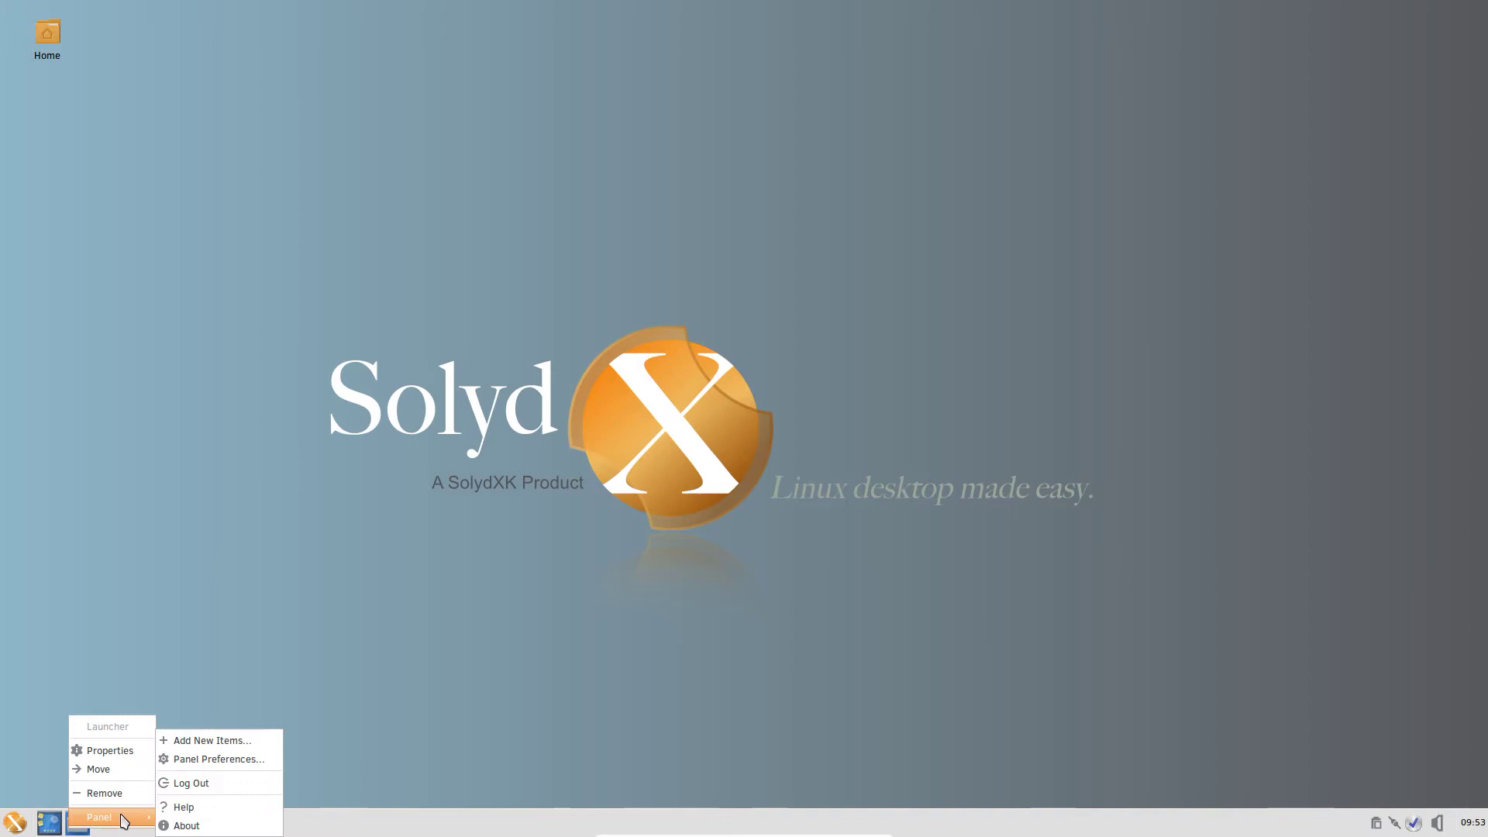
click(336, 624)
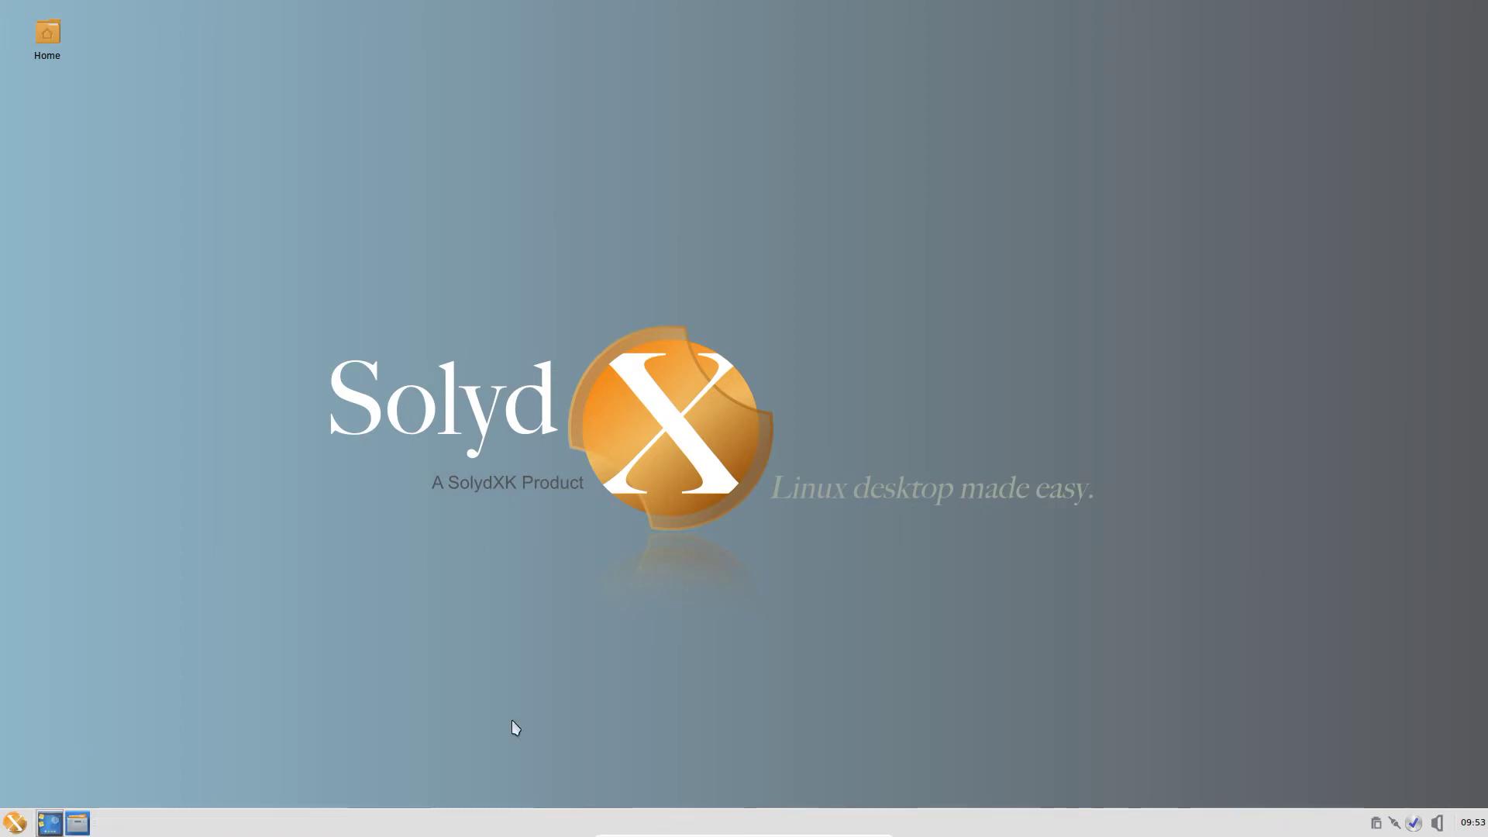
click(13, 822)
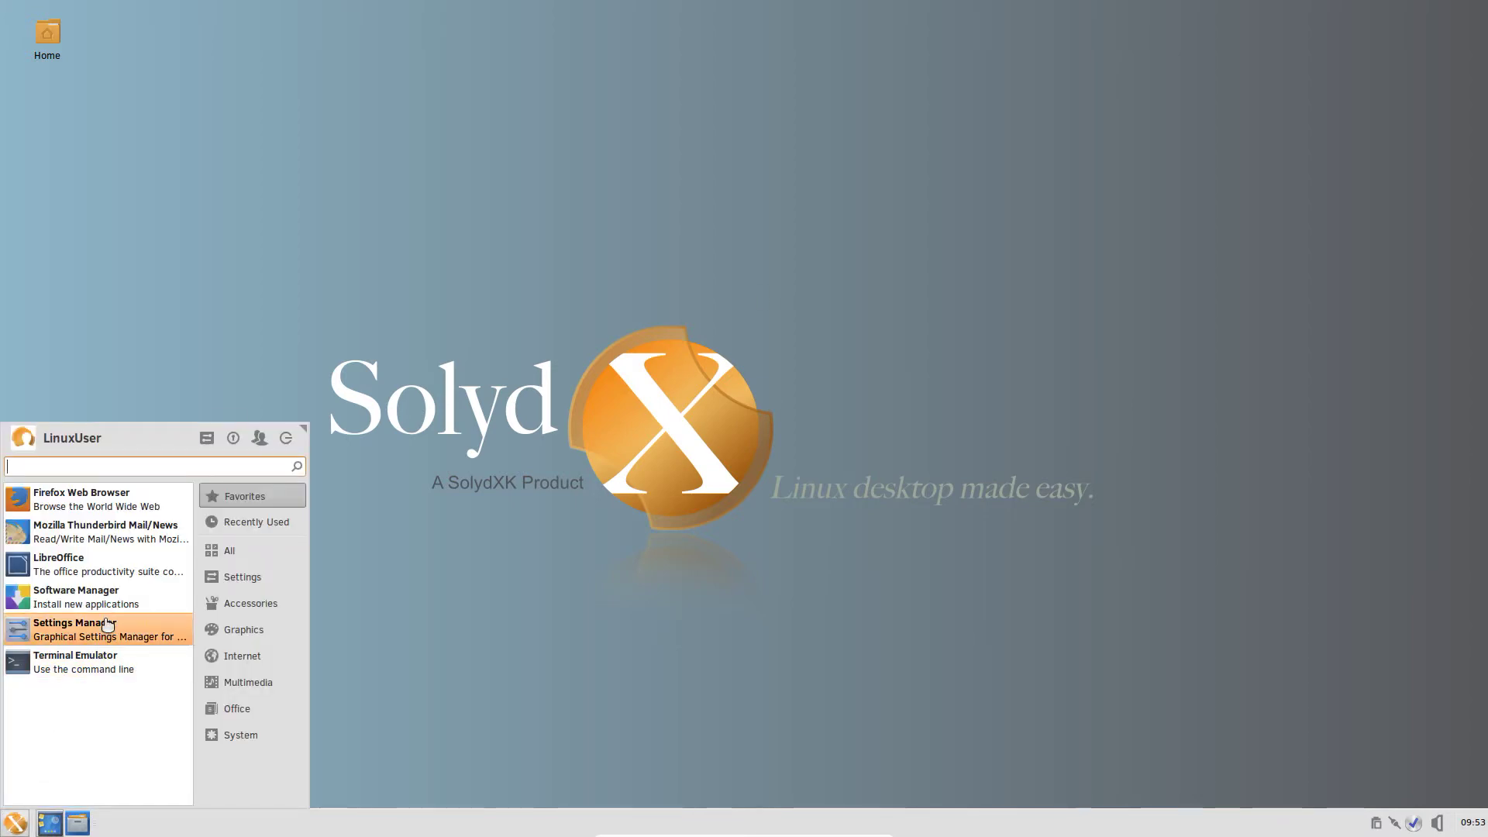
Step: Launch Firefox maximized and go to the SolydXK Downloads > Community Editions page
click(74, 500)
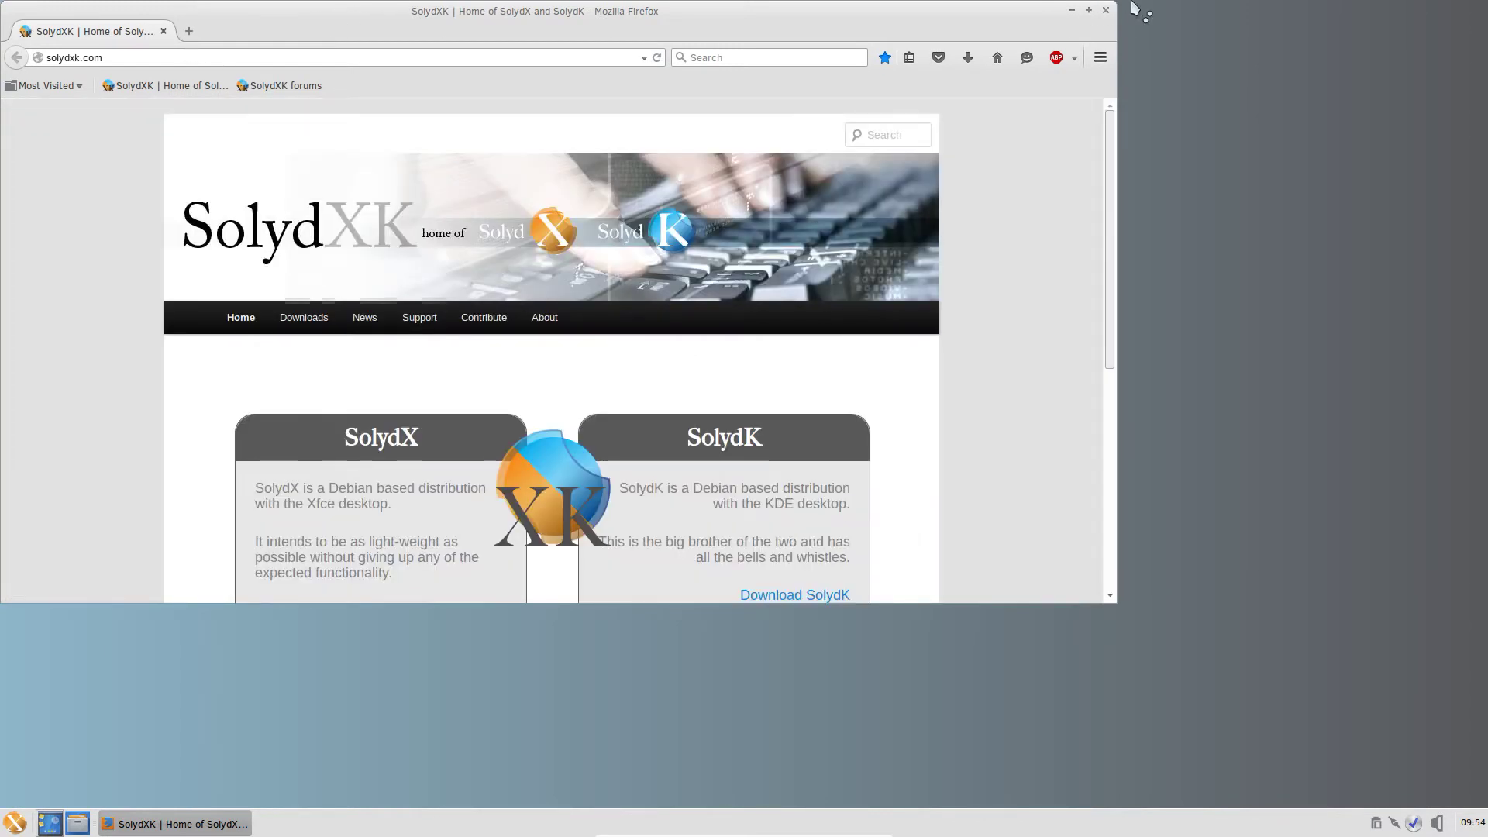
click(1088, 11)
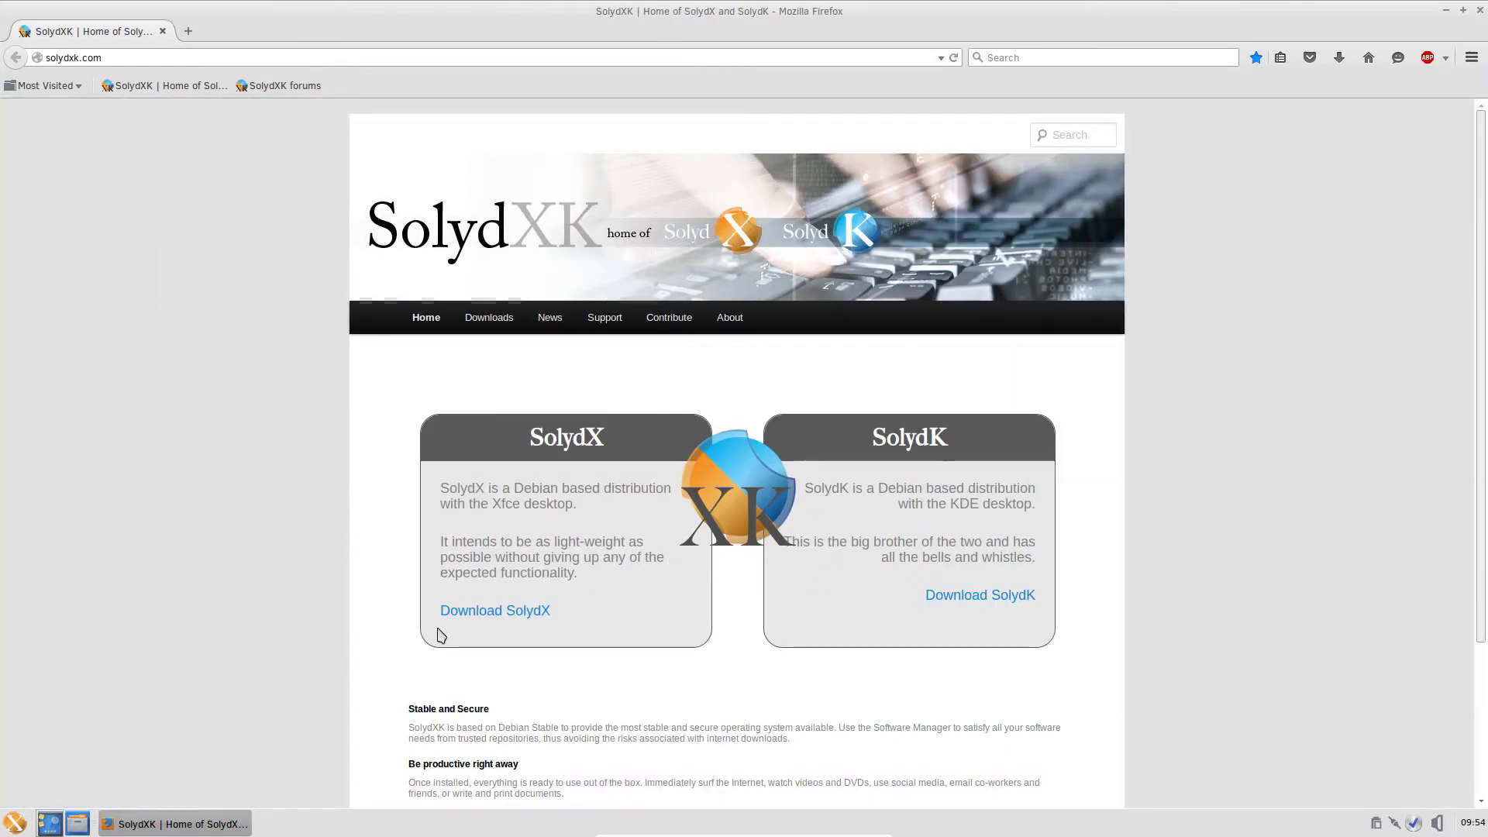
mouse_move(487, 318)
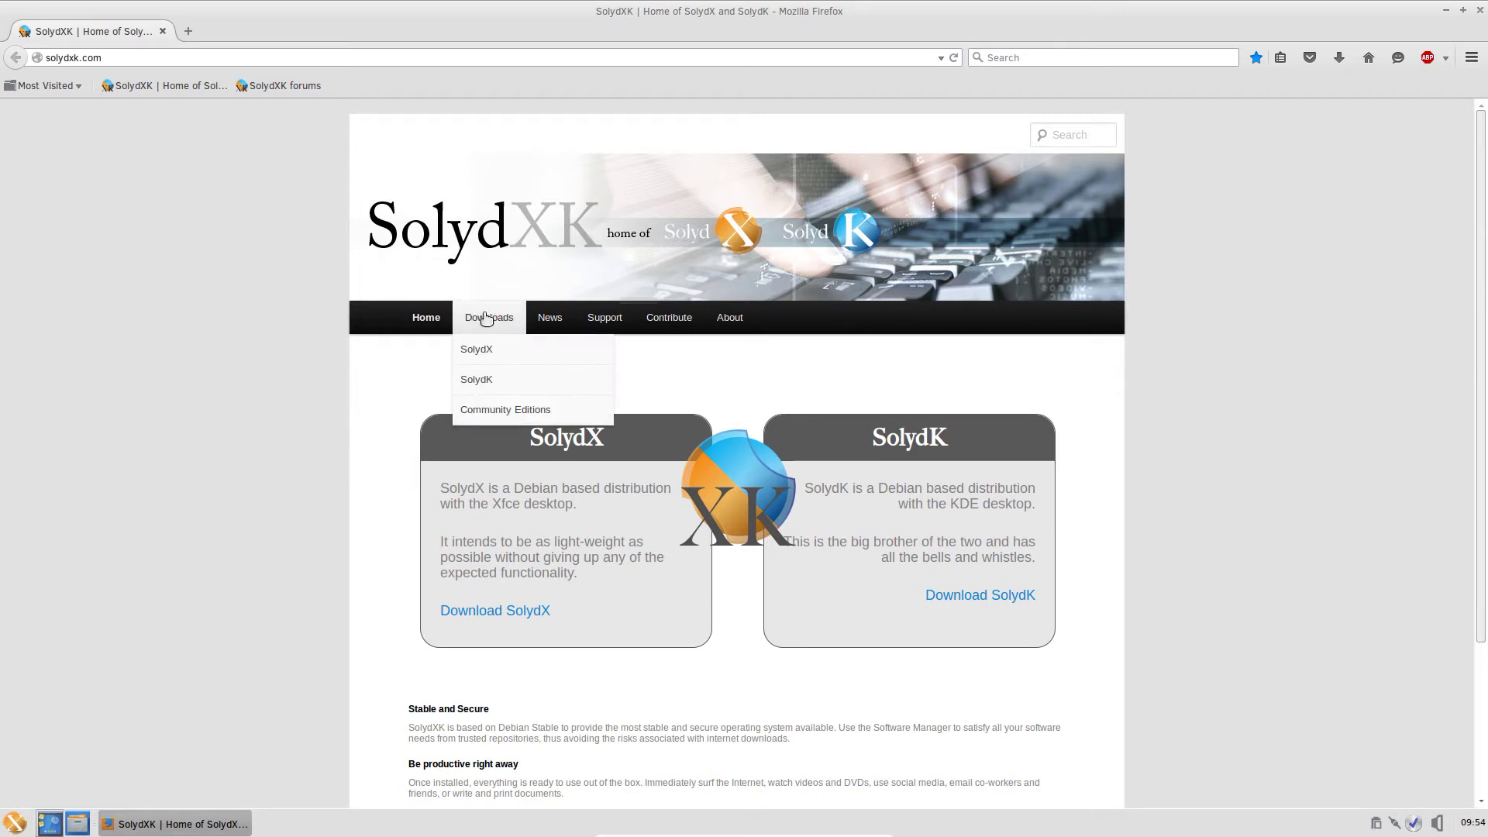
click(484, 416)
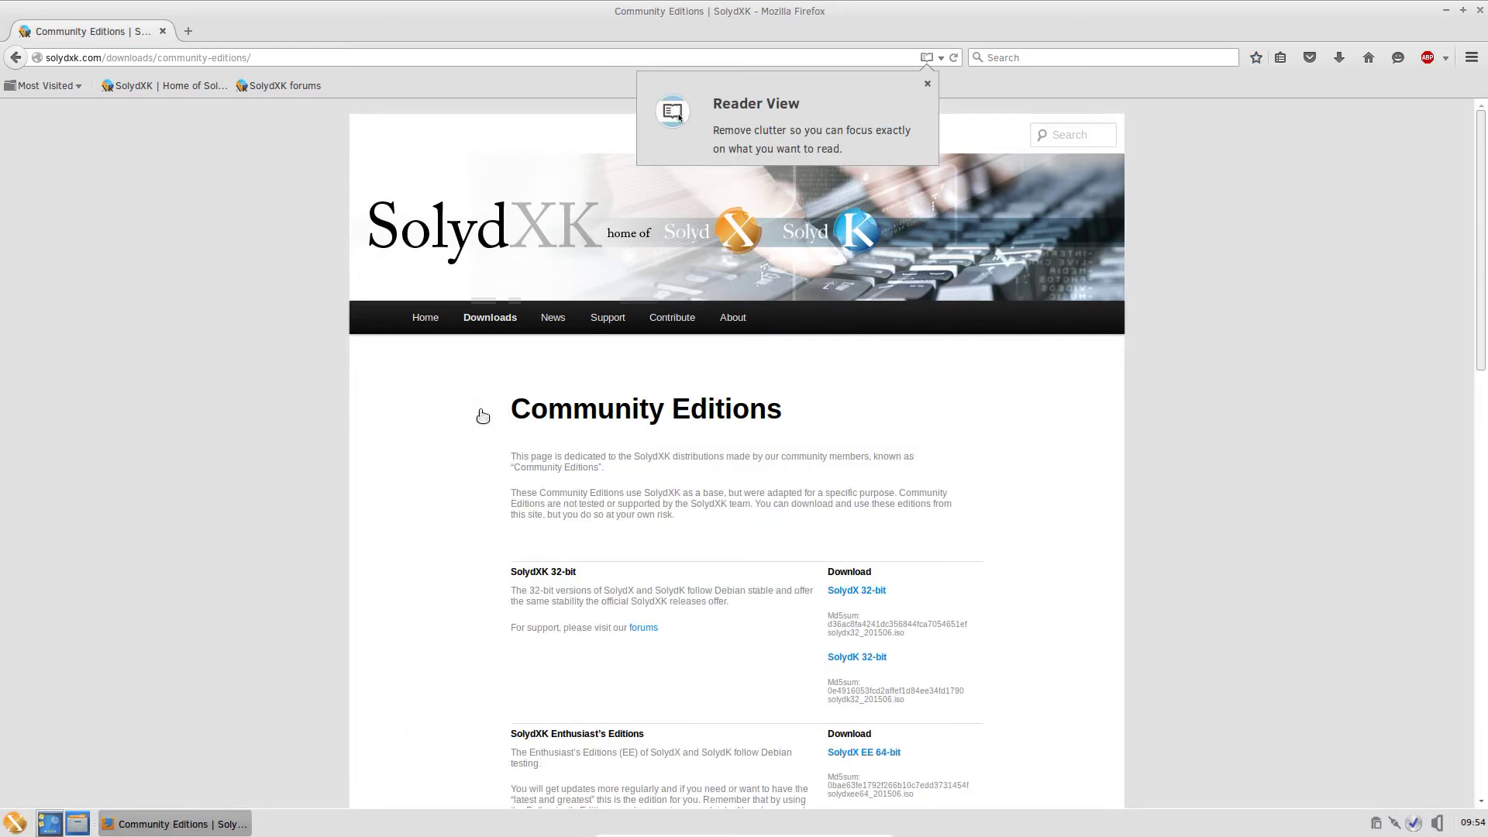
Step: Scroll down the list of editions and dismiss the Reader View notice
scroll(419, 473, down, 3)
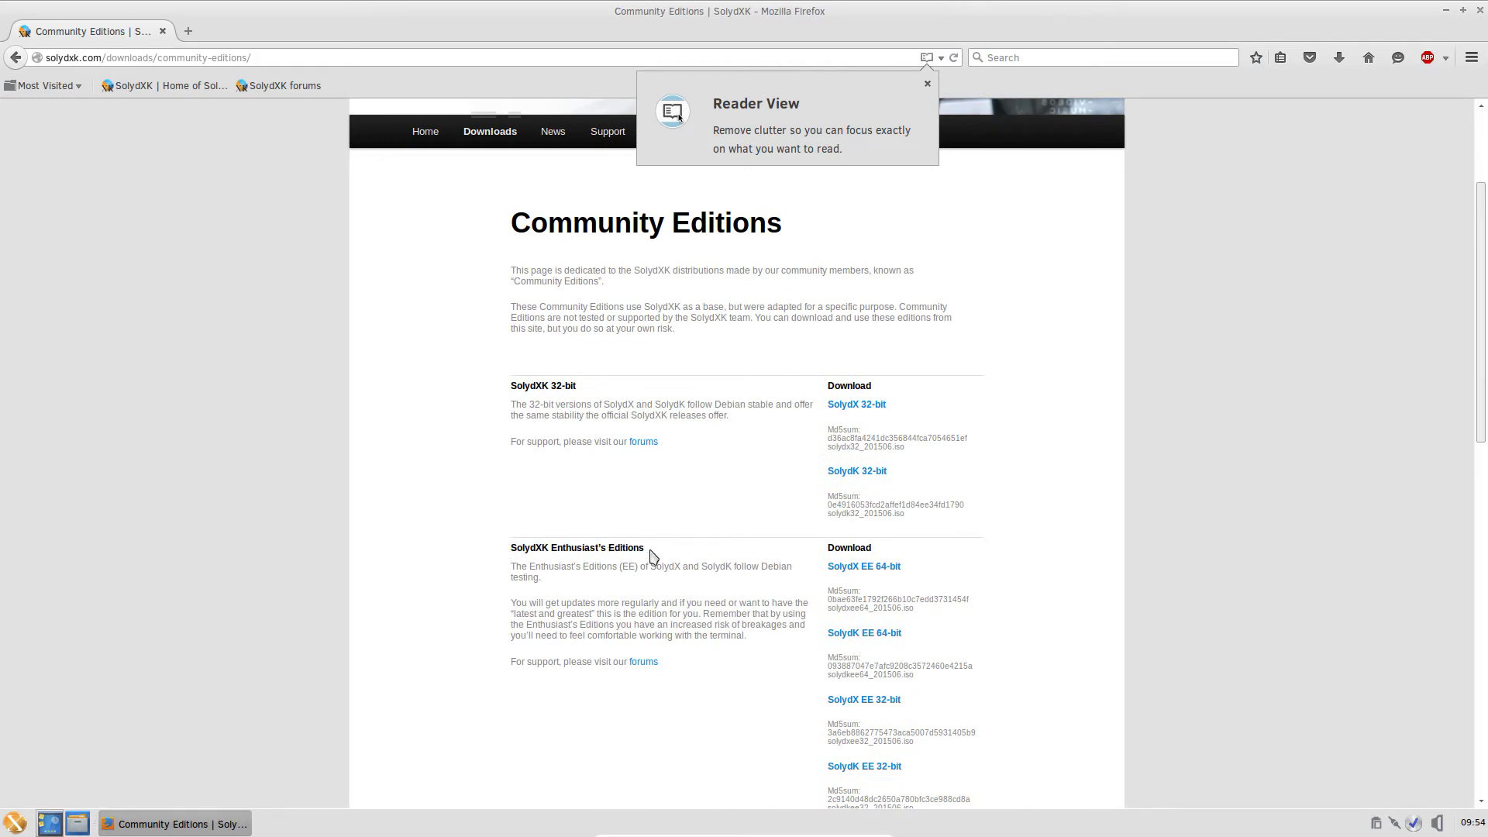
scroll(1000, 607, down, 3)
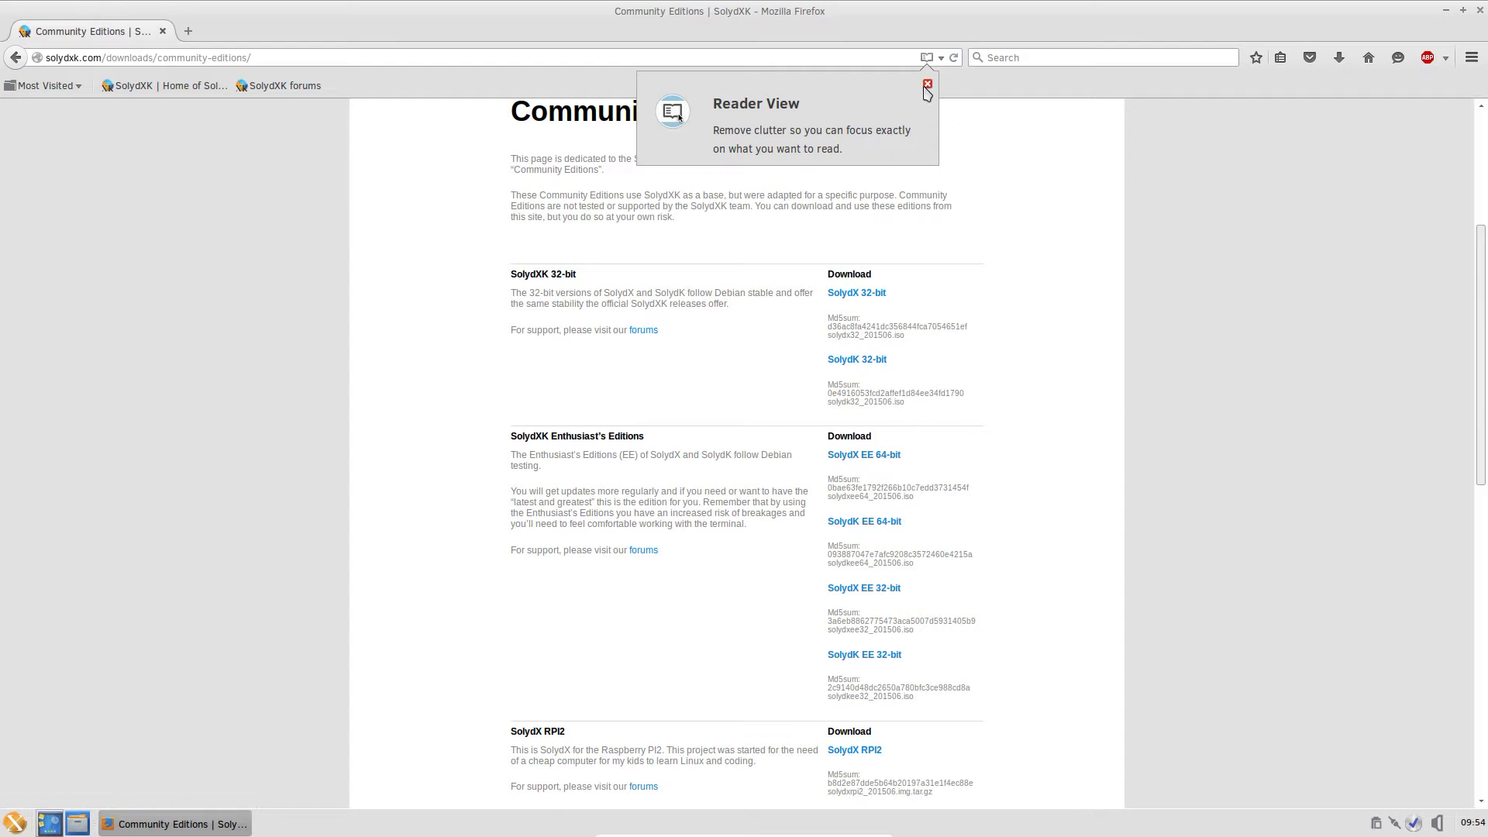
click(926, 84)
click(278, 55)
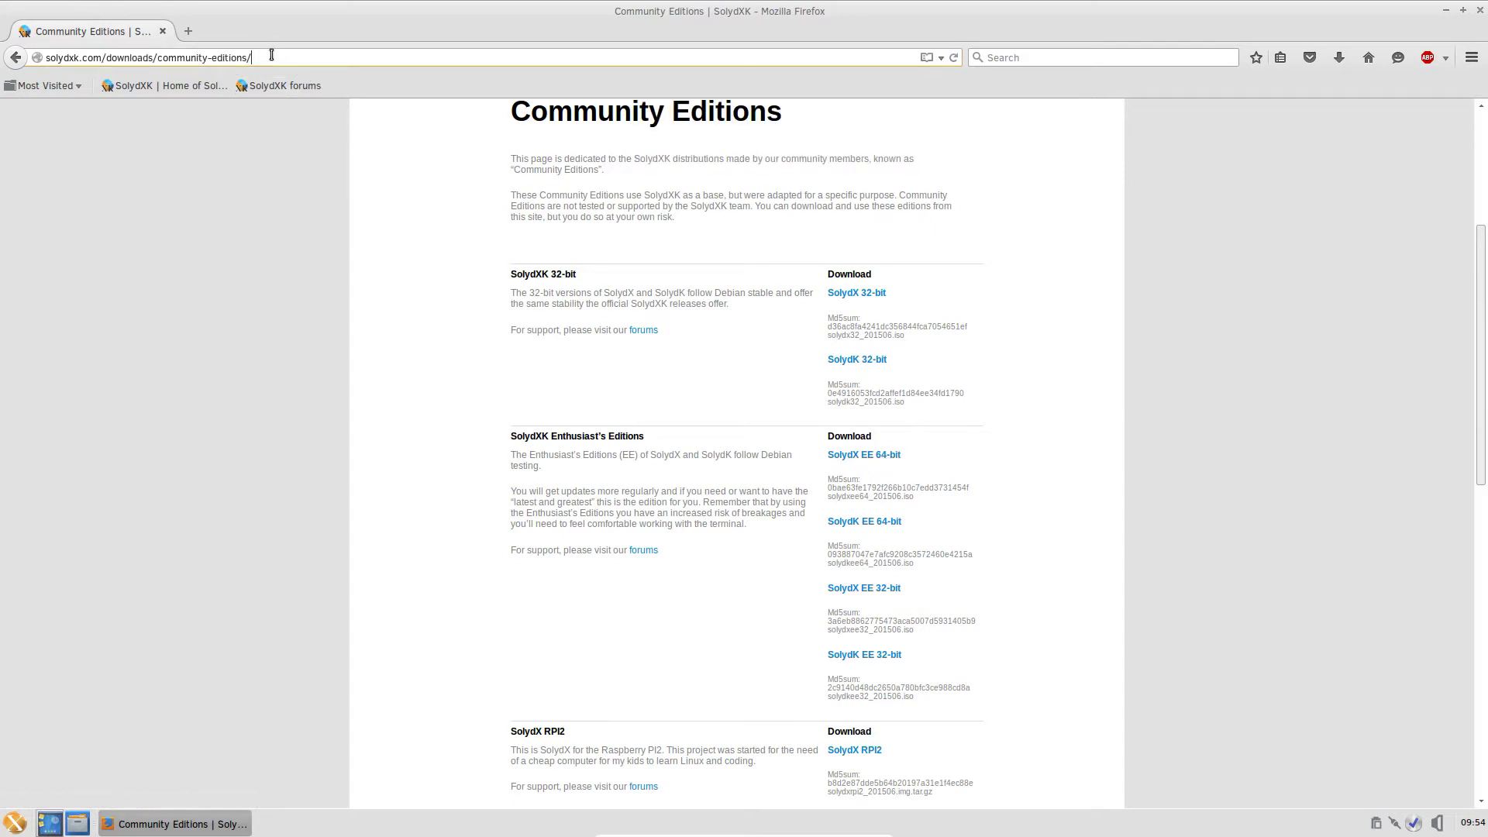
Step: Load canada.com, scroll through it, then close Firefox and reopen the application menu
triple_click(267, 55)
text(canada)
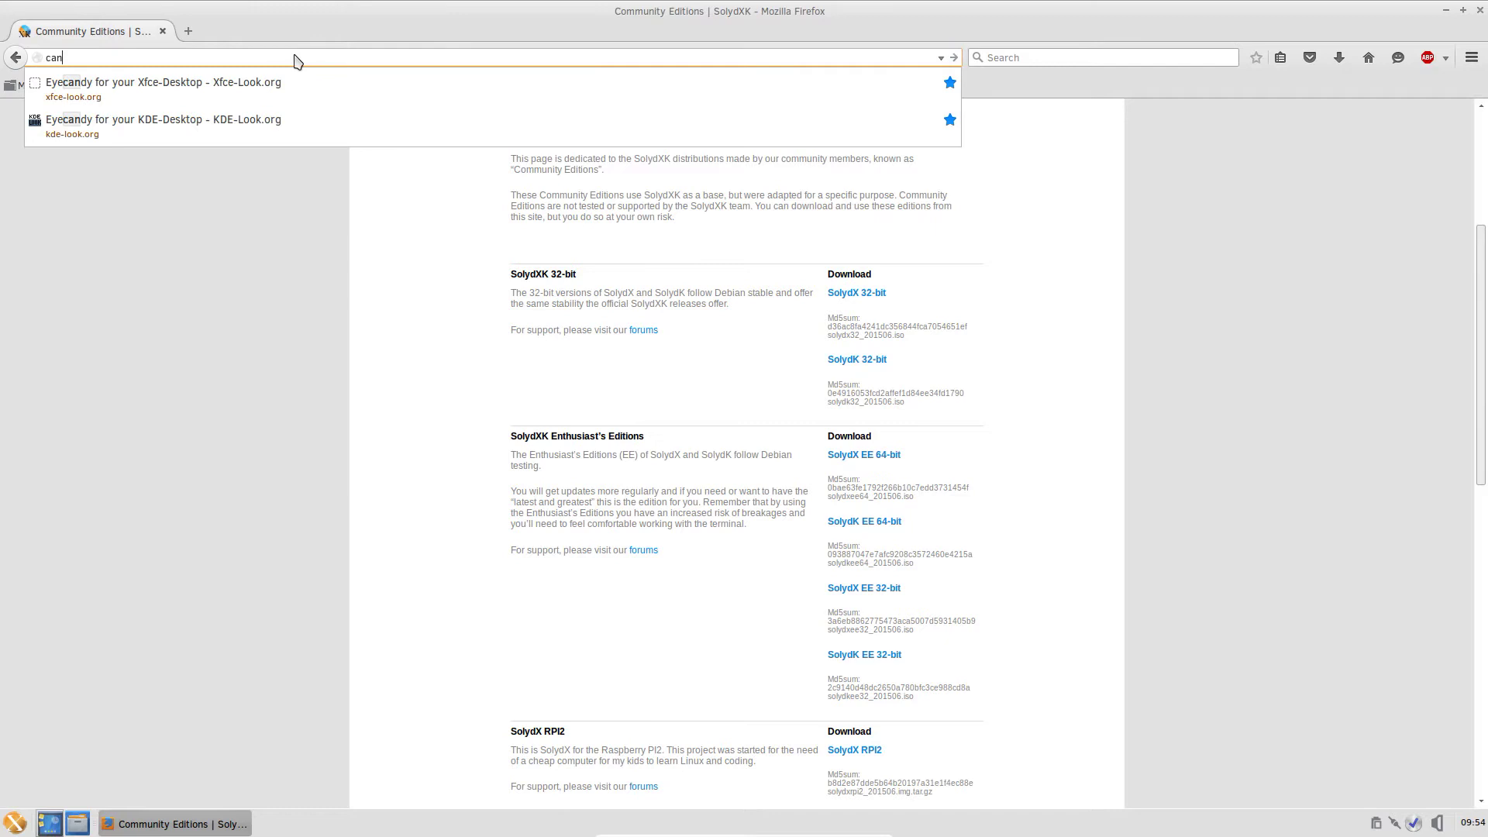
text(.com)
key(Return)
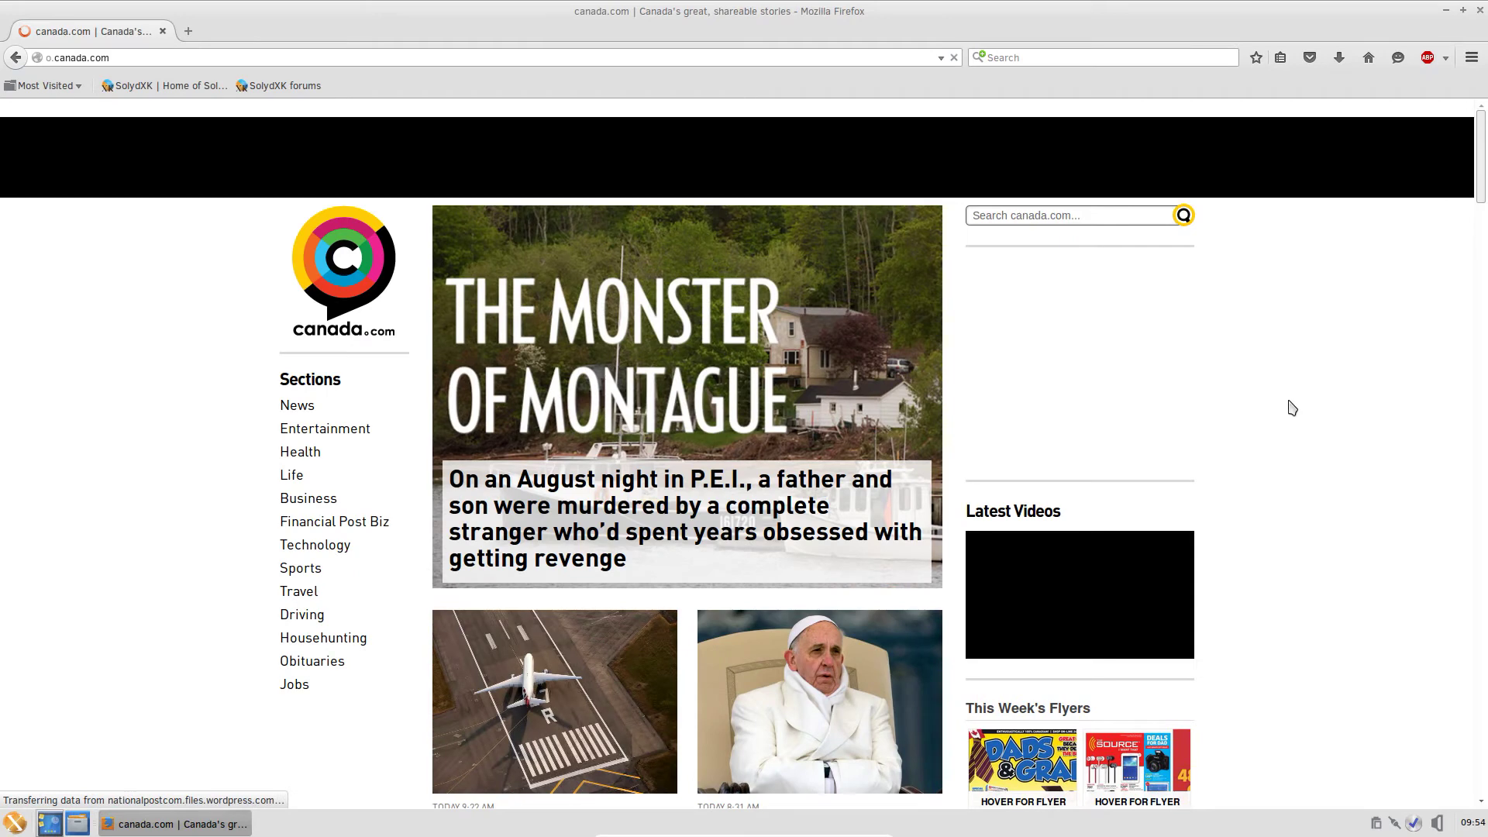
scroll(136, 406, down, 2)
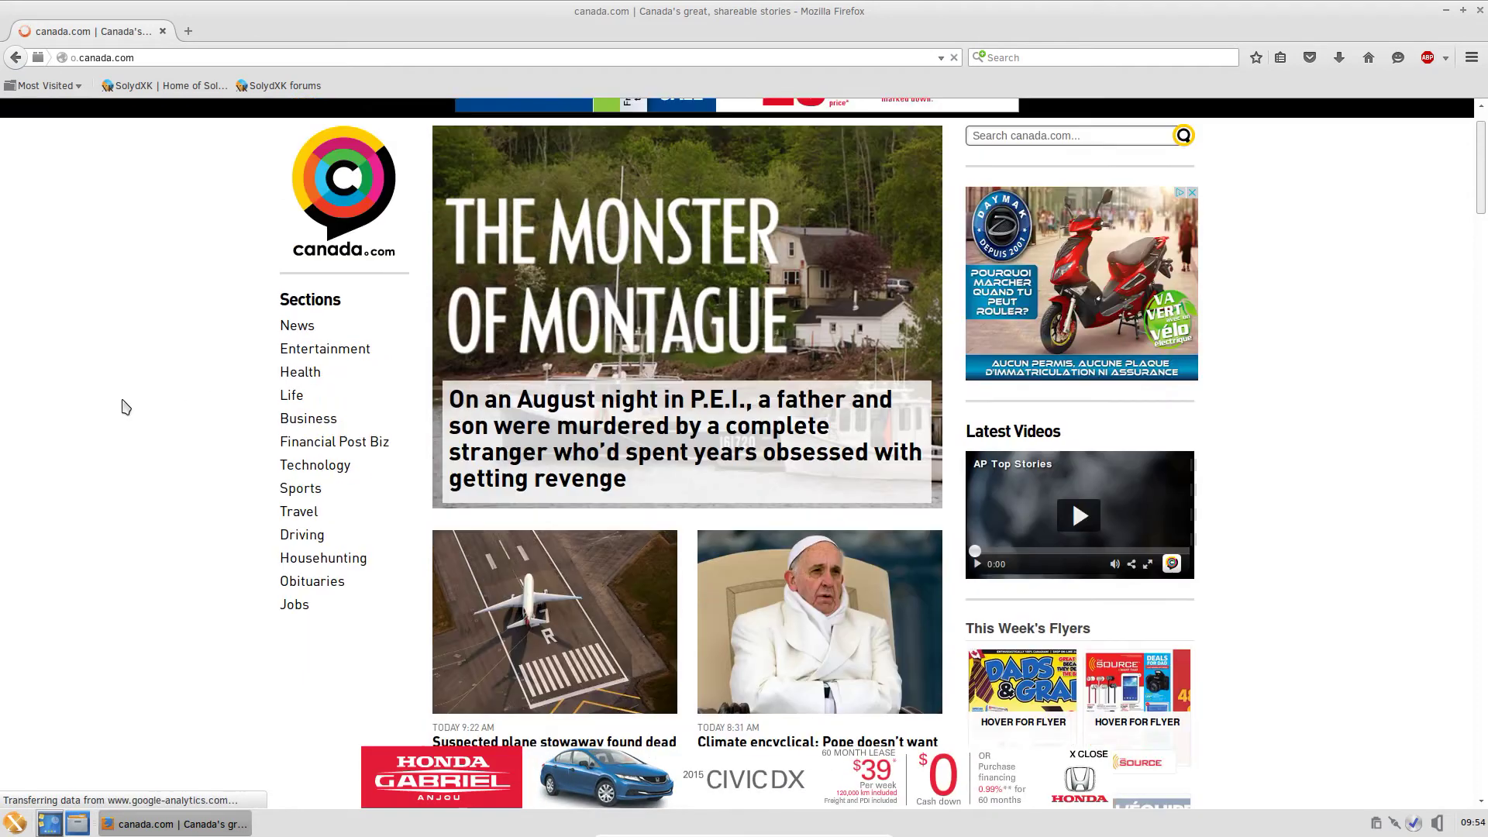
scroll(120, 405, up, 2)
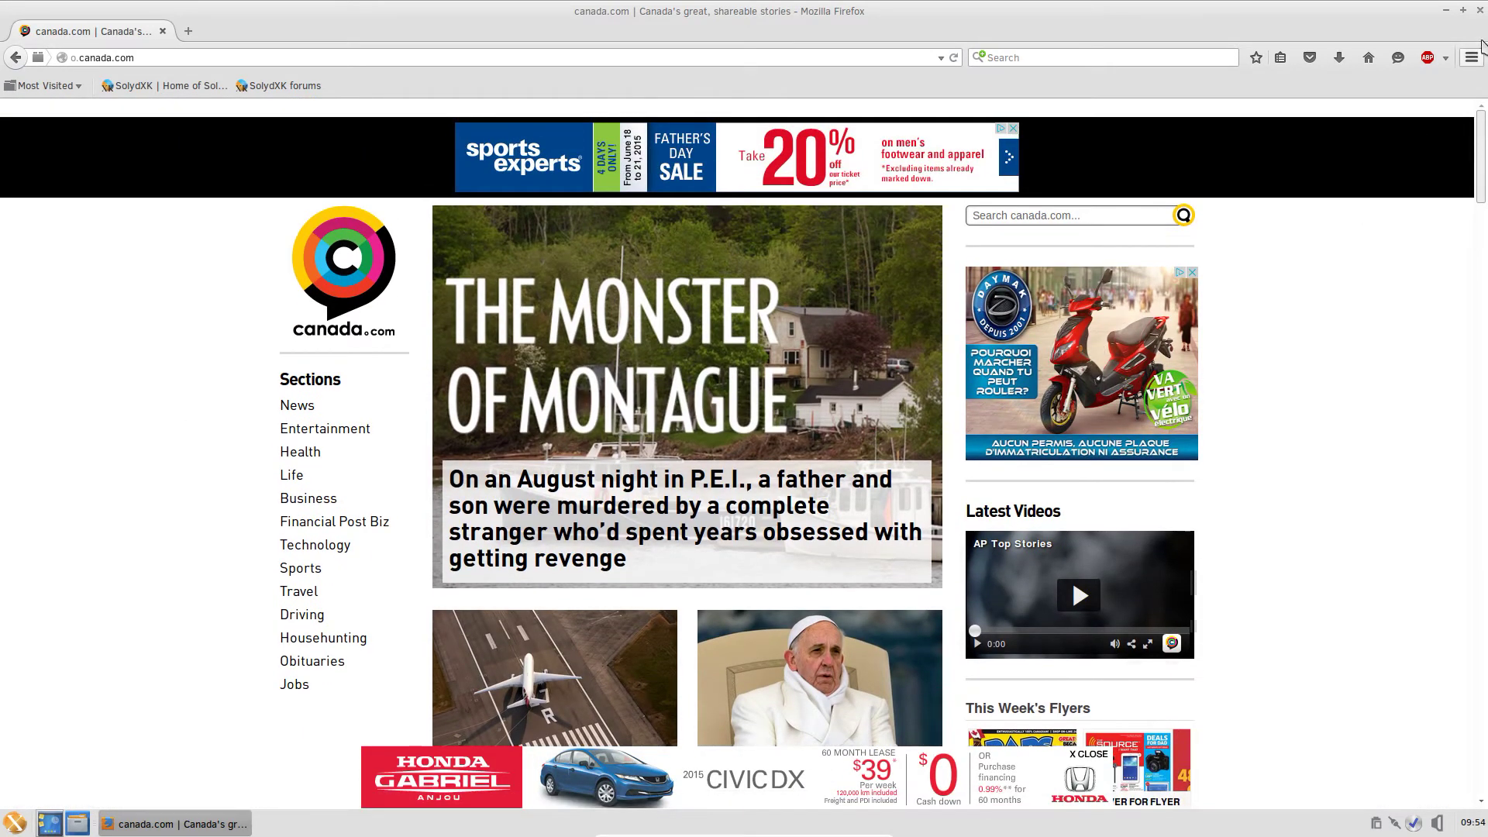
click(1479, 10)
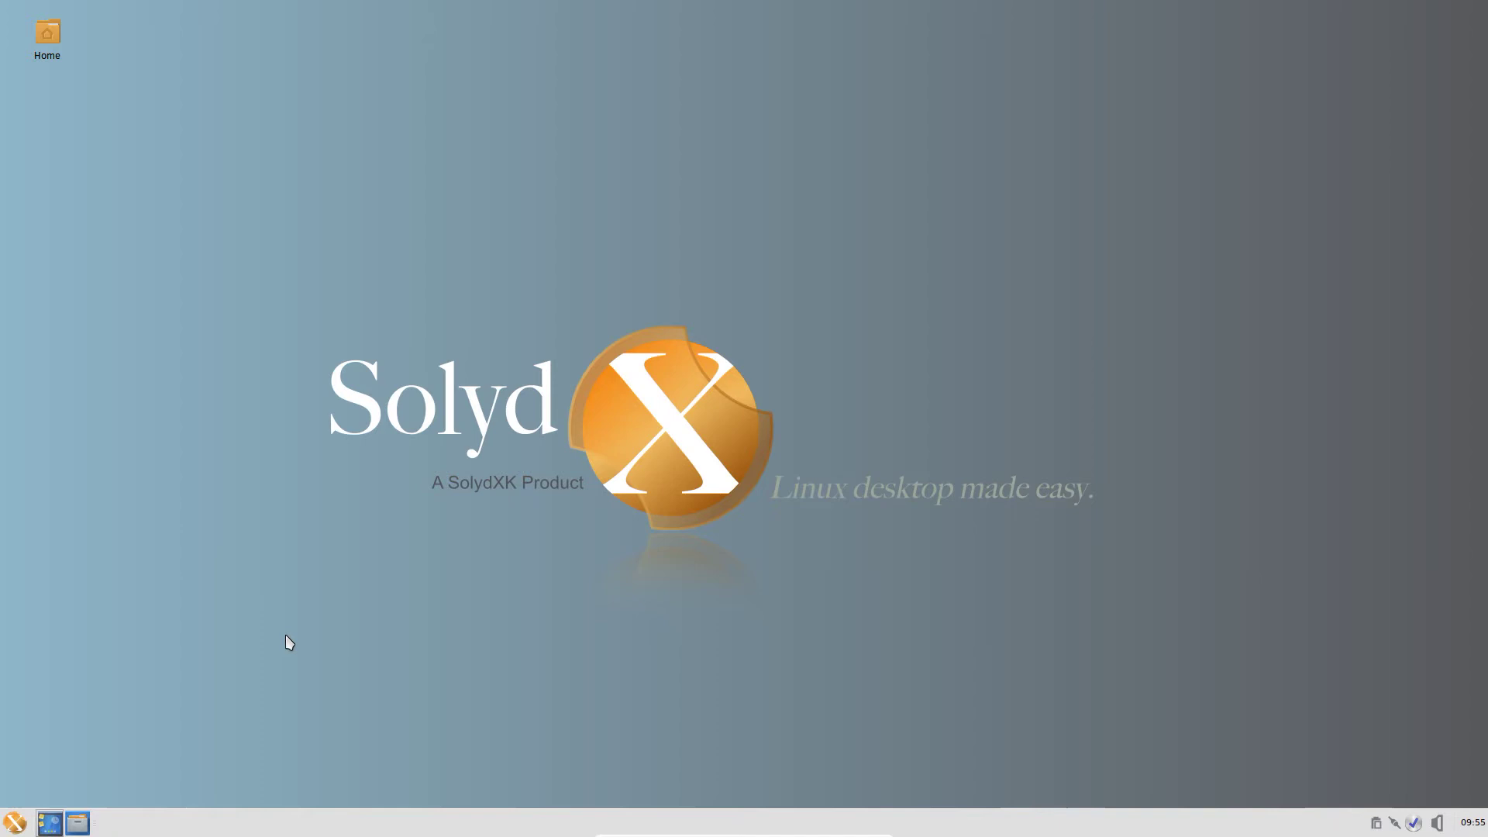
click(15, 821)
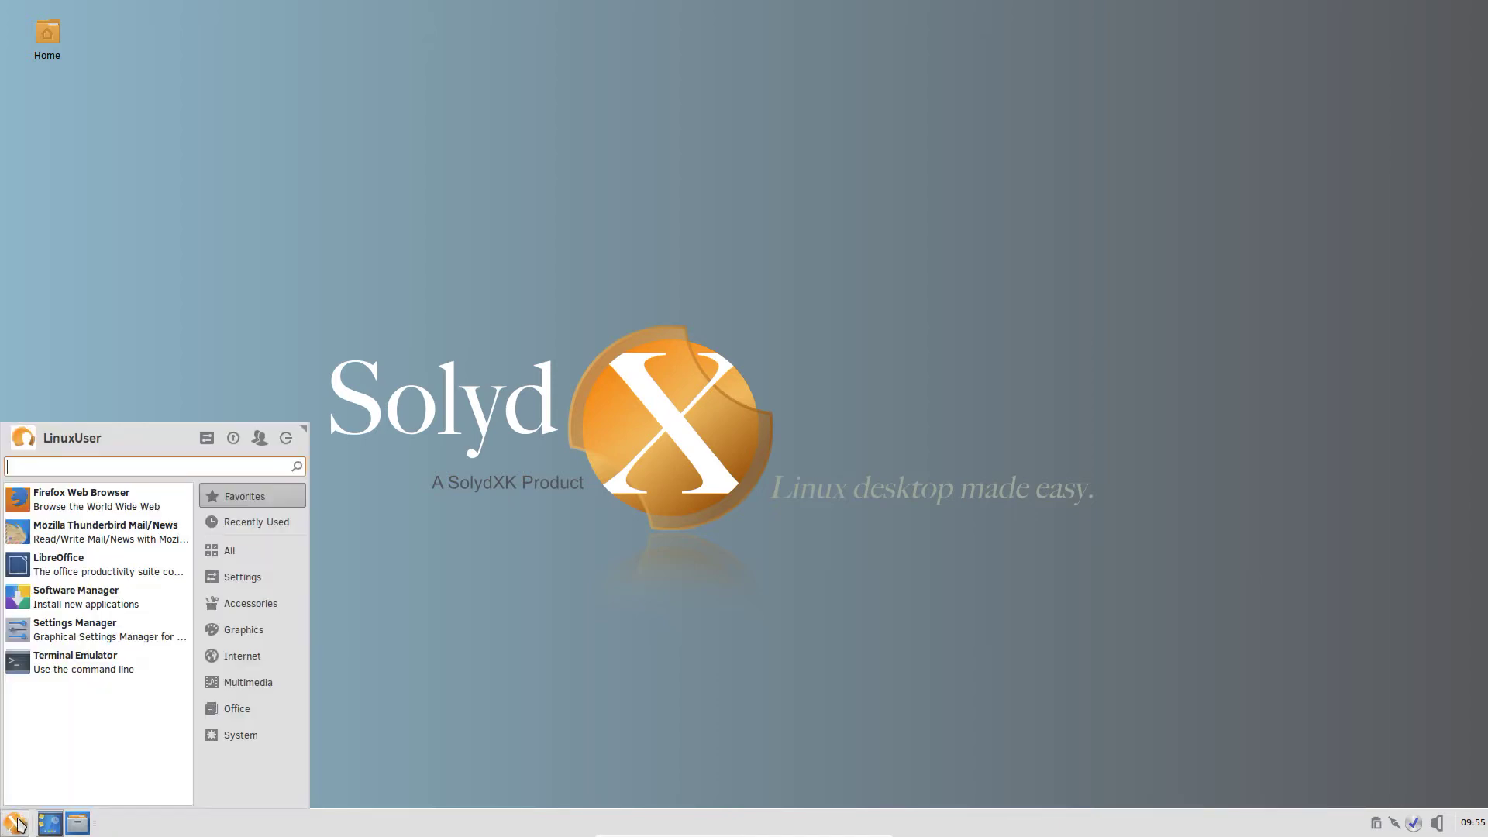
Step: Launch LibreOffice, check Help > About showing version 4.4.4.1, then close the Start Center
click(87, 566)
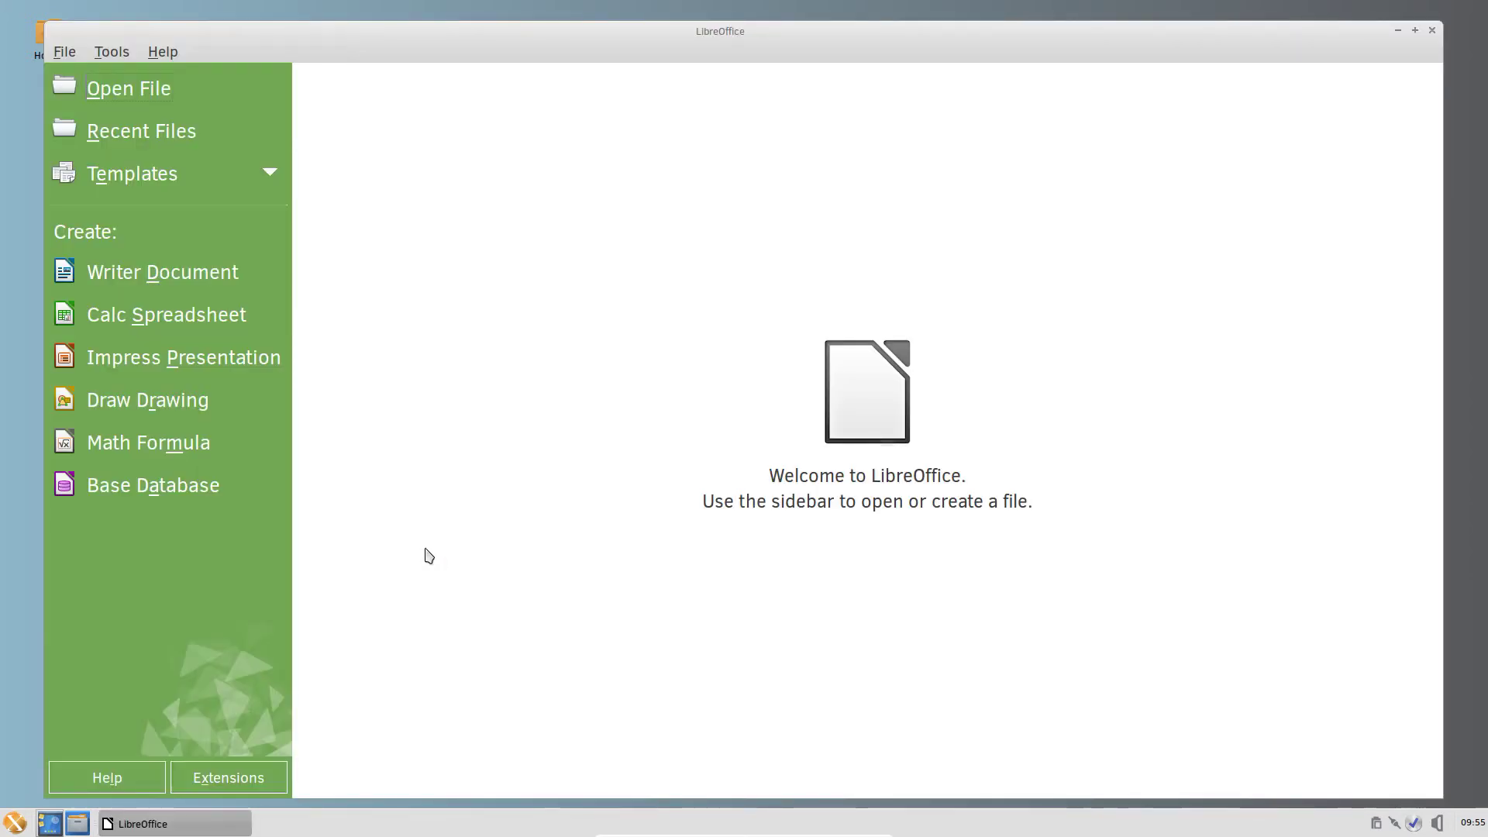
mouse_move(767, 33)
mouse_down()
mouse_move(747, 17)
mouse_move(760, 22)
mouse_up()
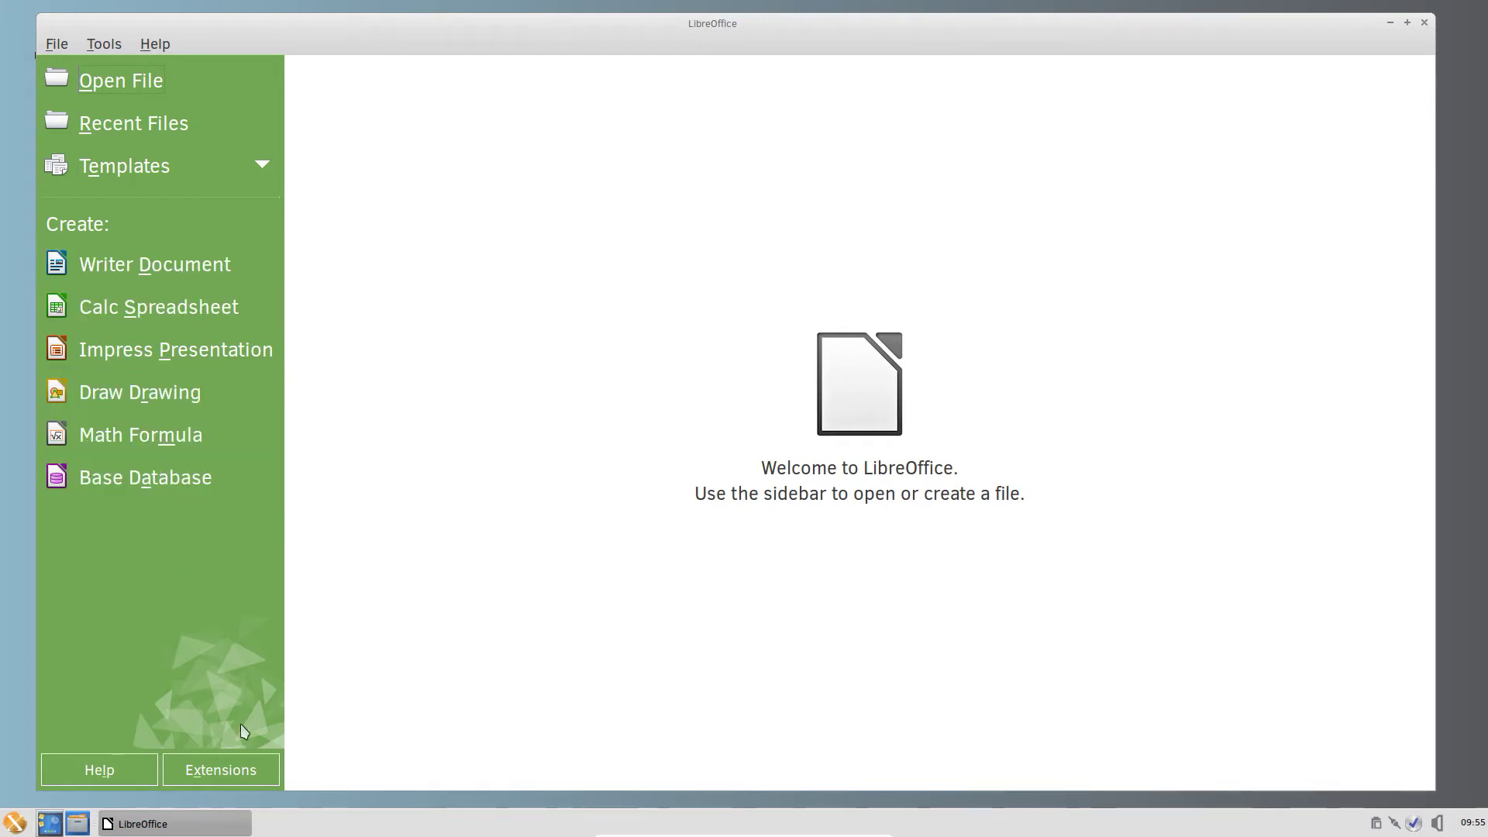
click(152, 44)
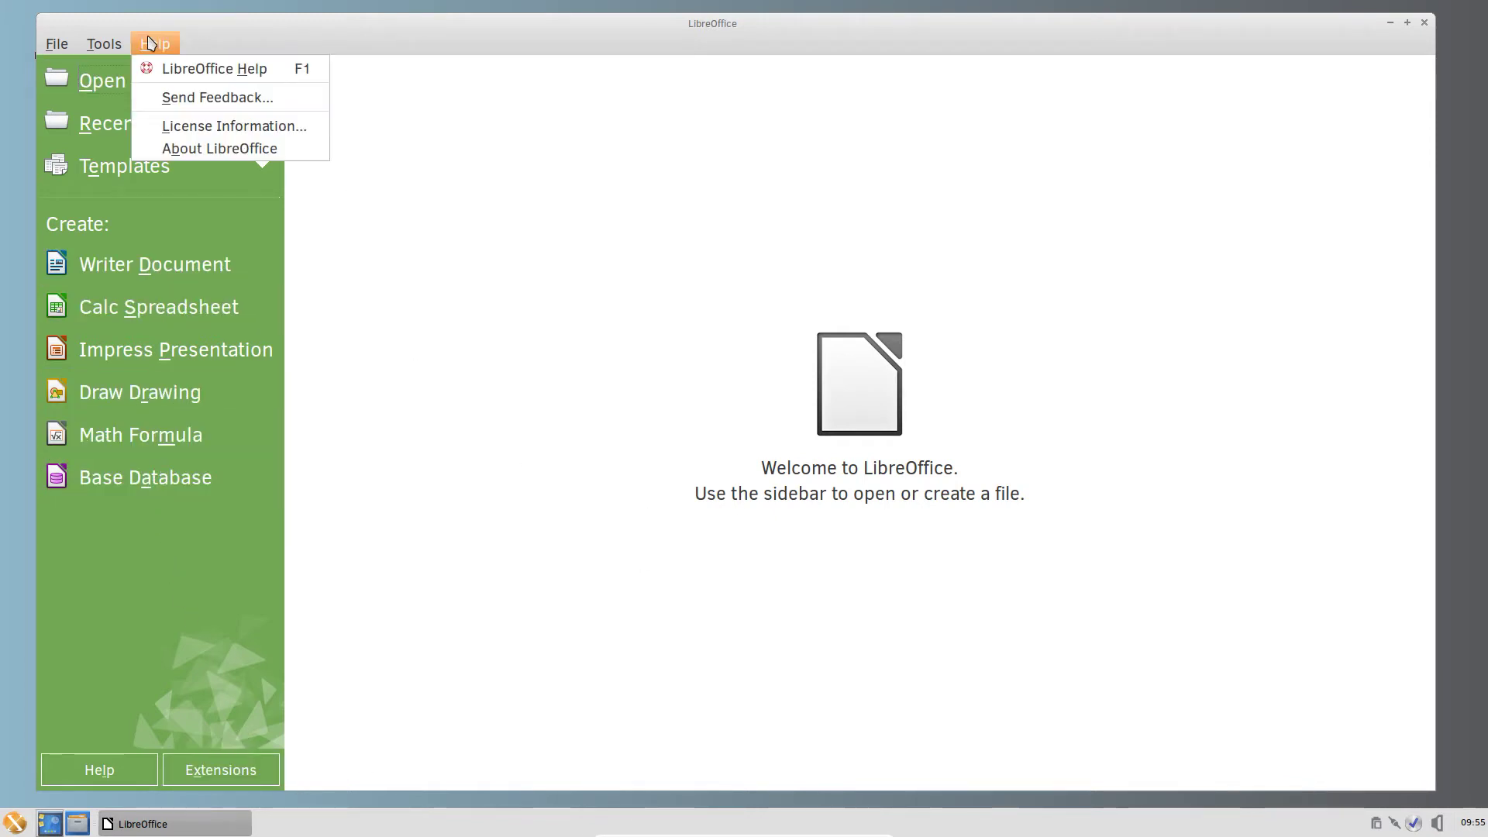
key(Return)
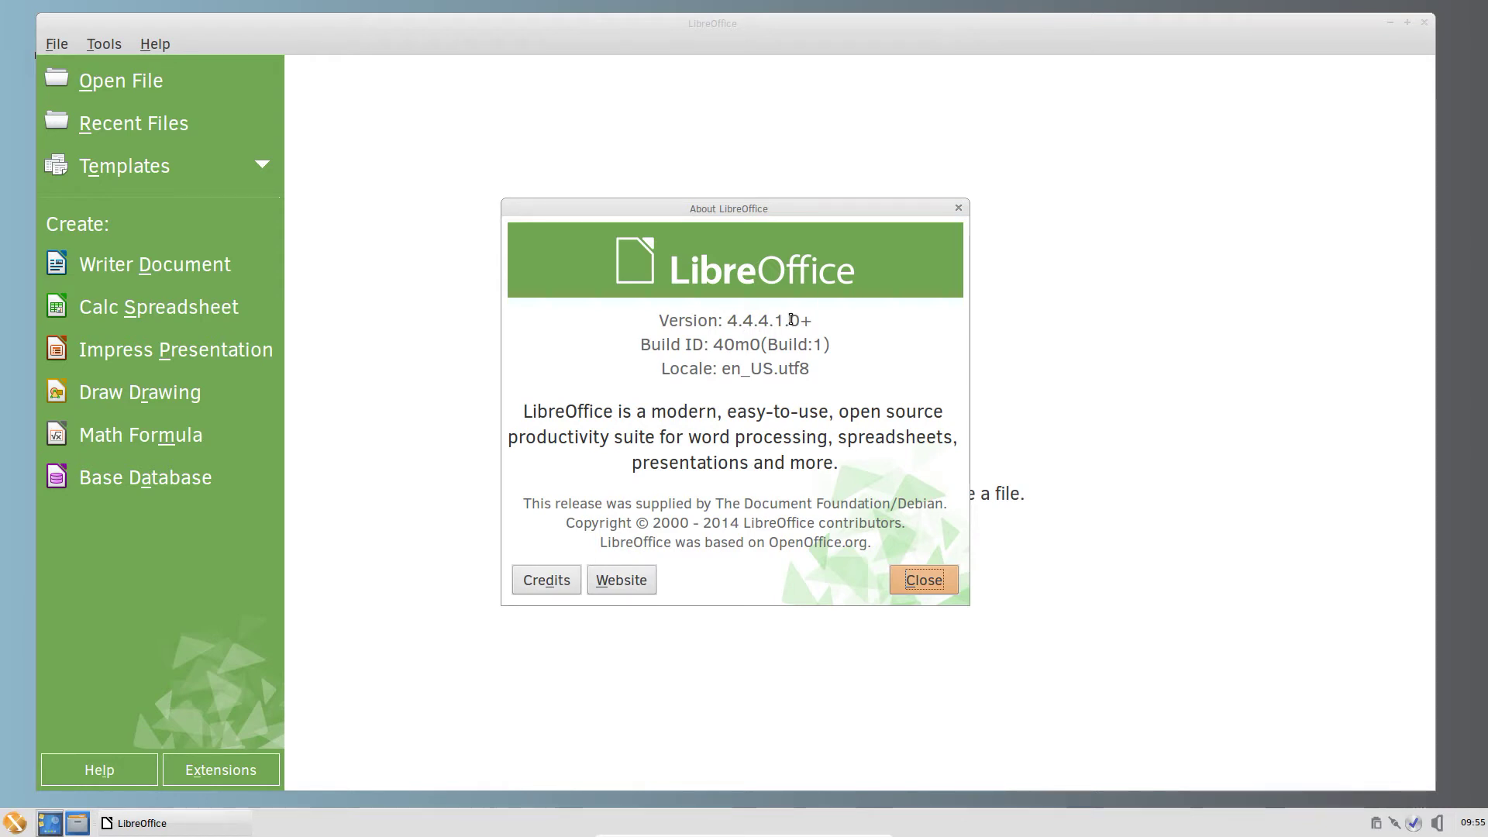
click(940, 581)
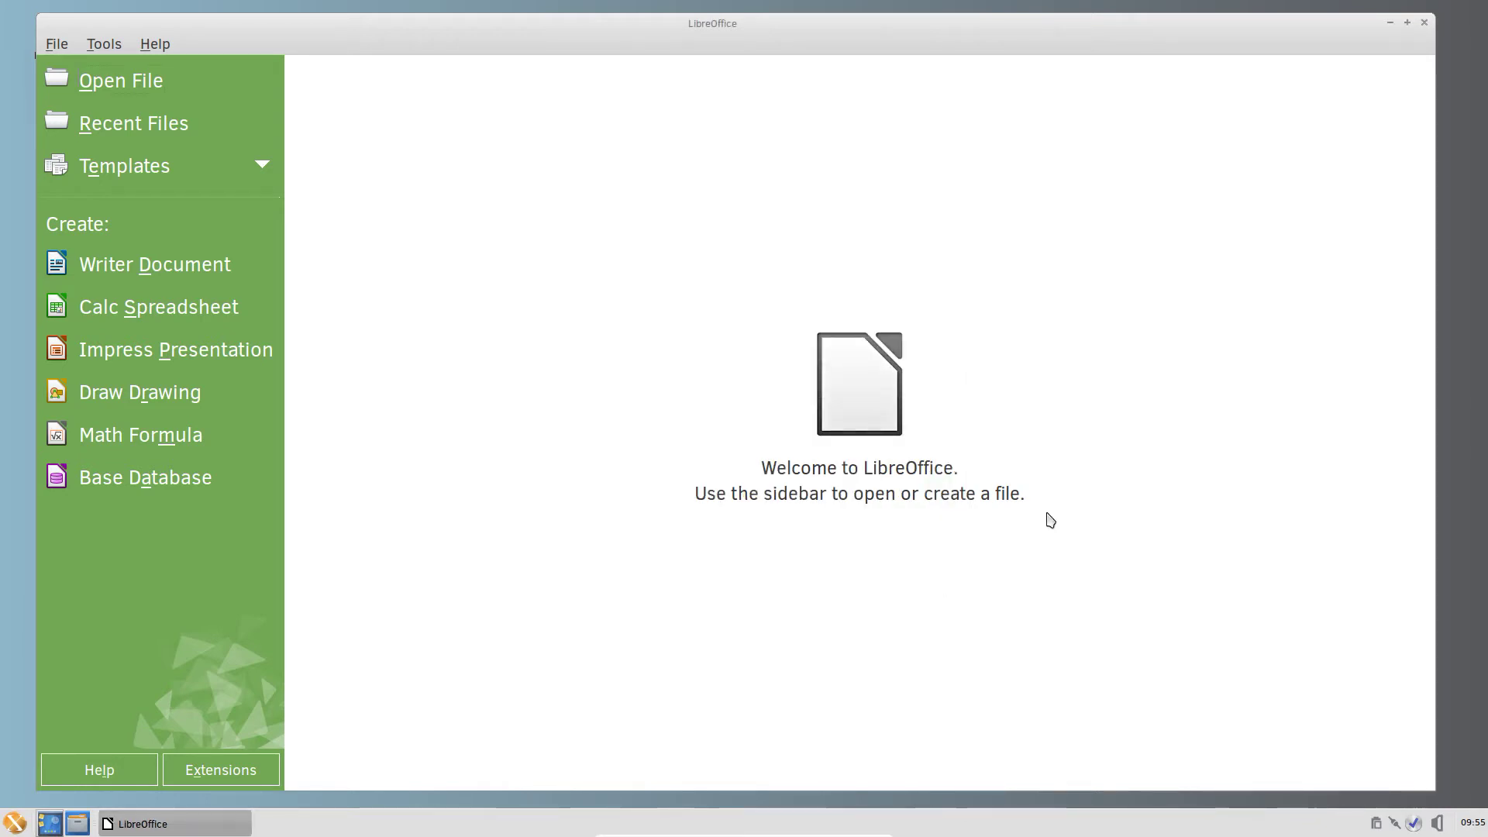
click(1424, 22)
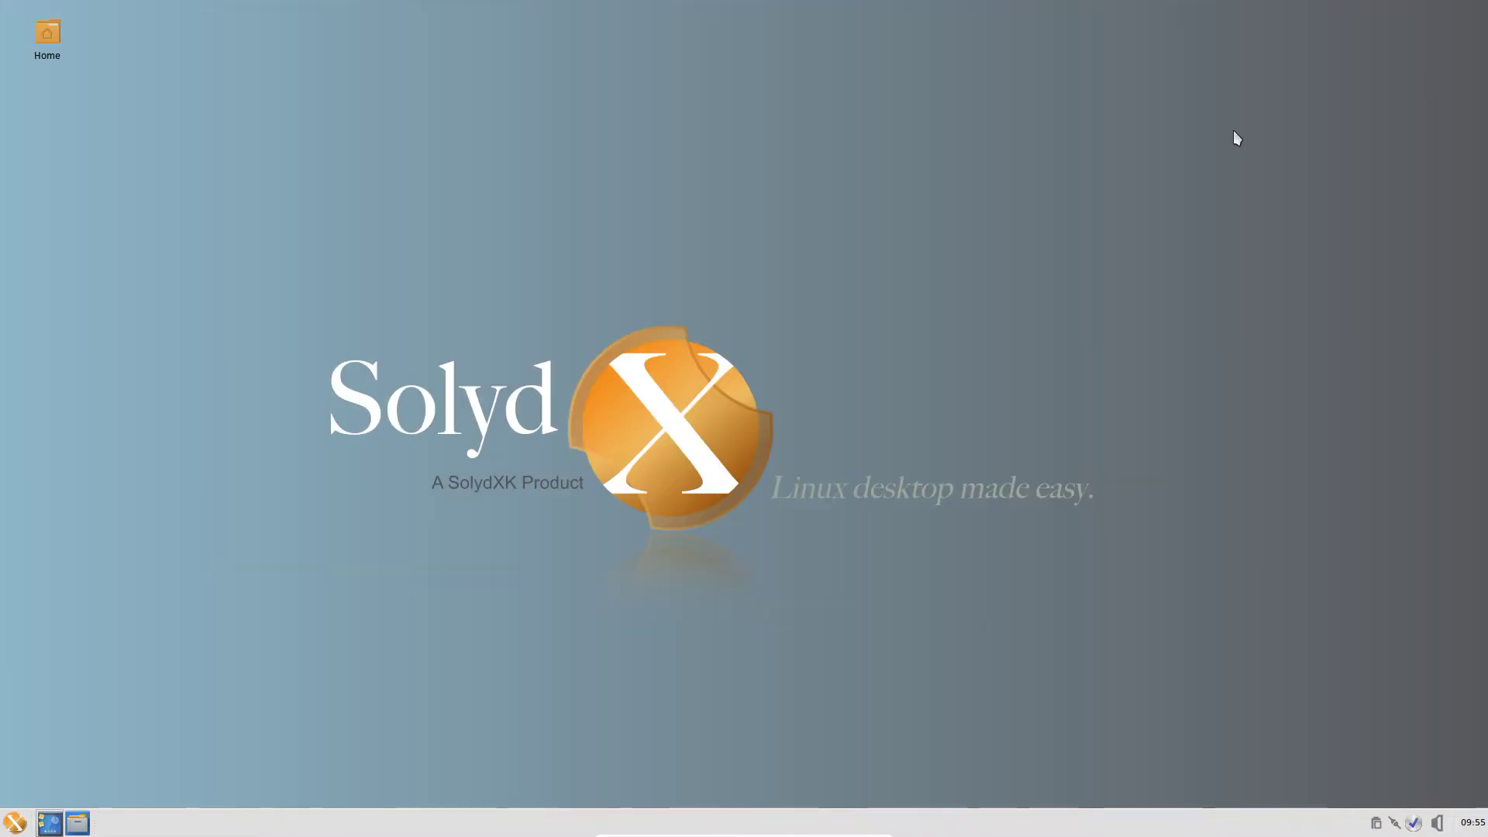
Step: Open a Terminal from the application menu, then close it
click(14, 823)
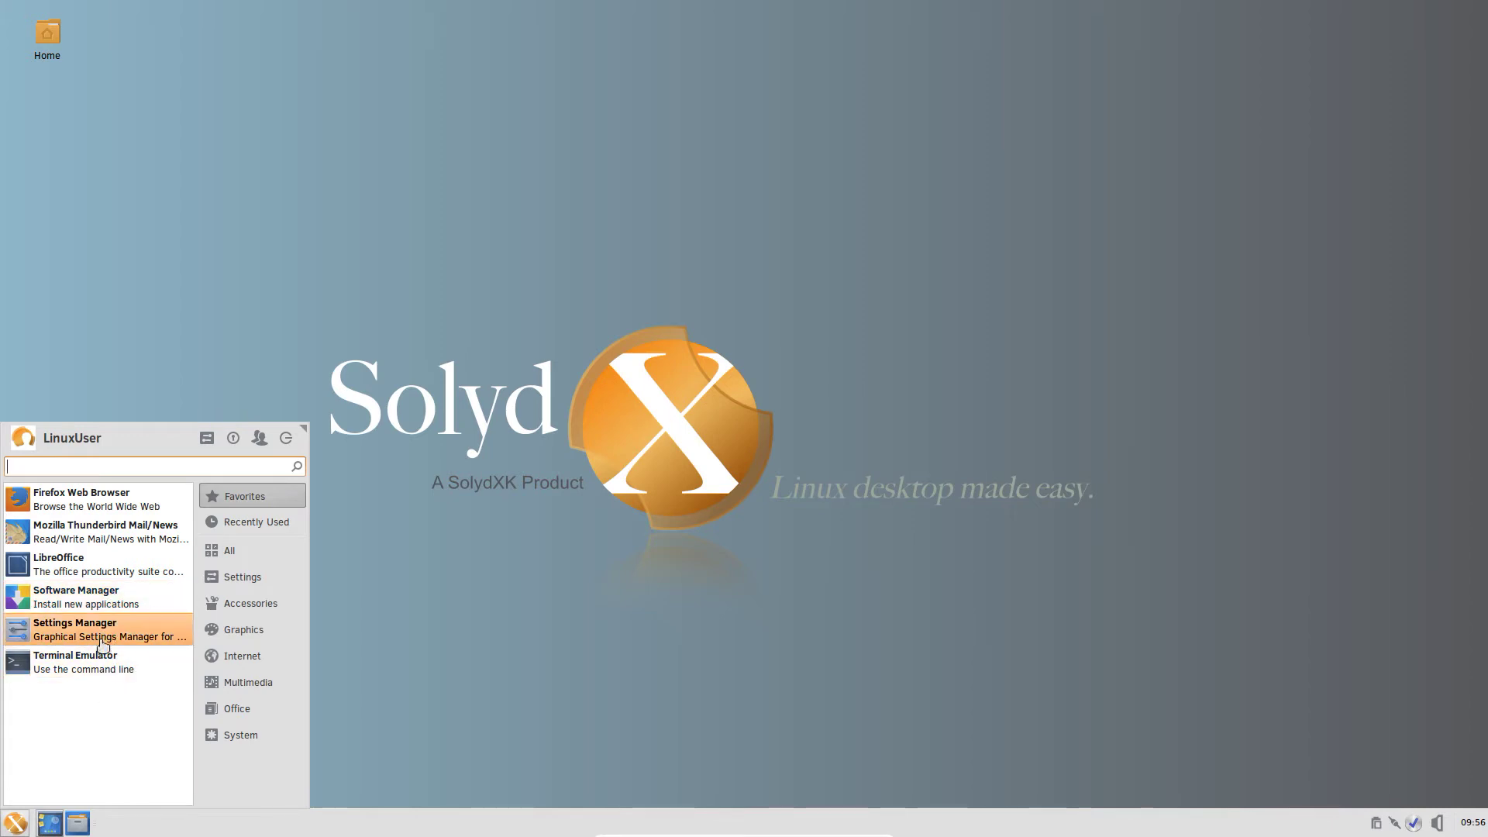
click(94, 671)
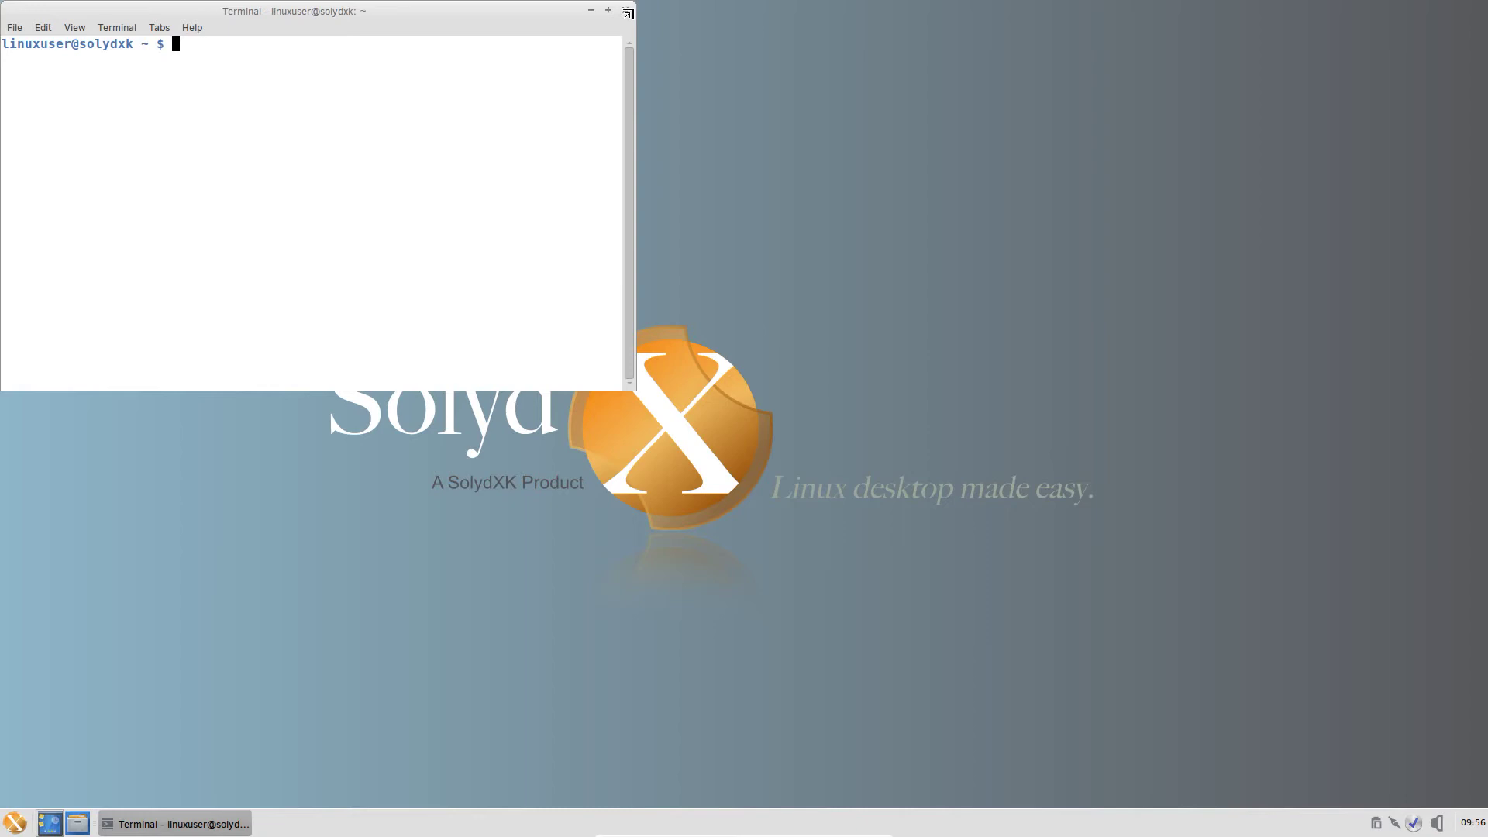
click(626, 10)
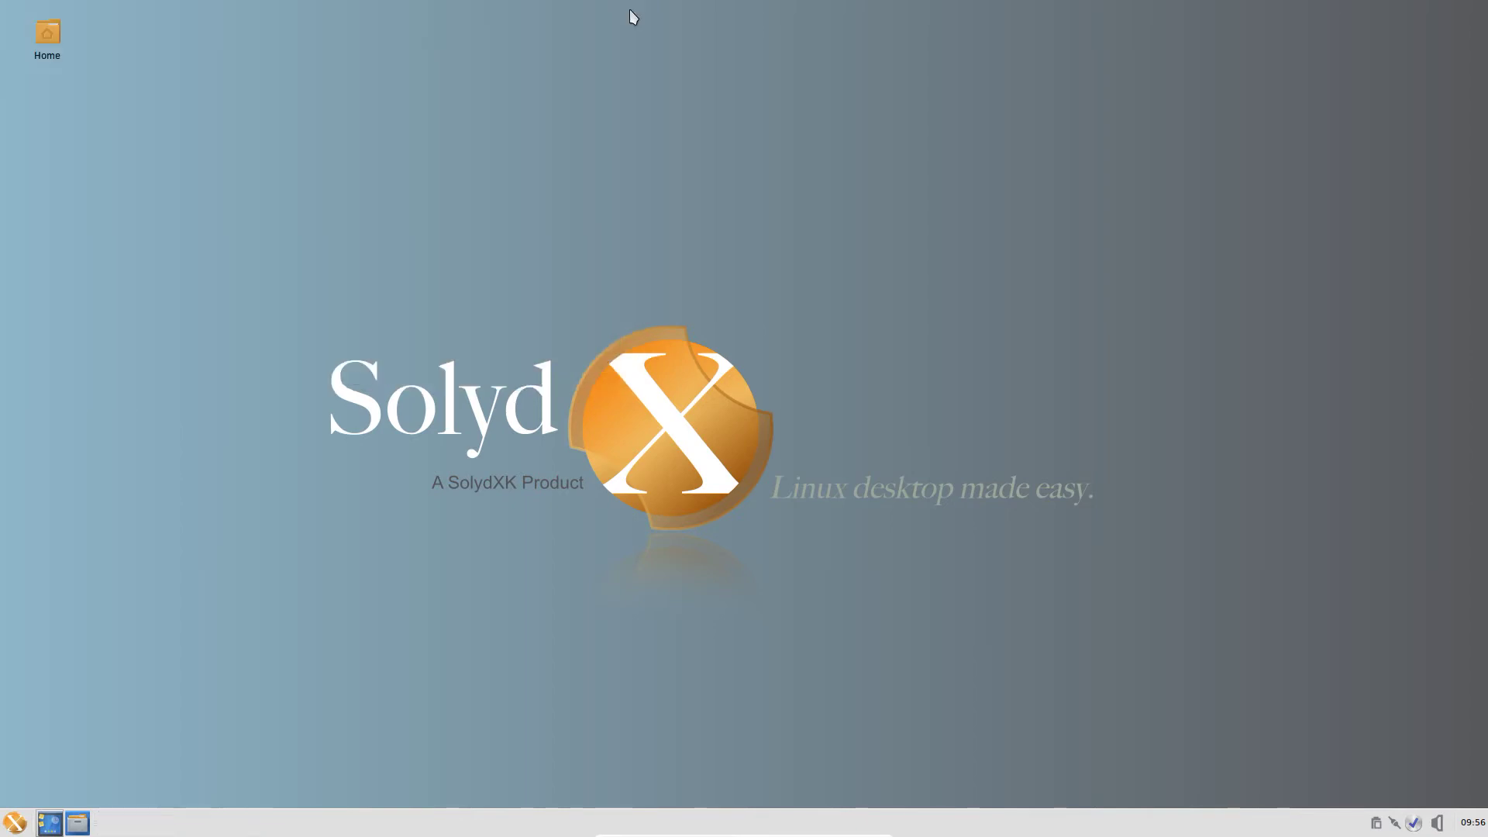
Step: Browse the menu's Recently Used, Favorites, All, Settings and Accessories categories, scrolling the Accessories list
click(15, 822)
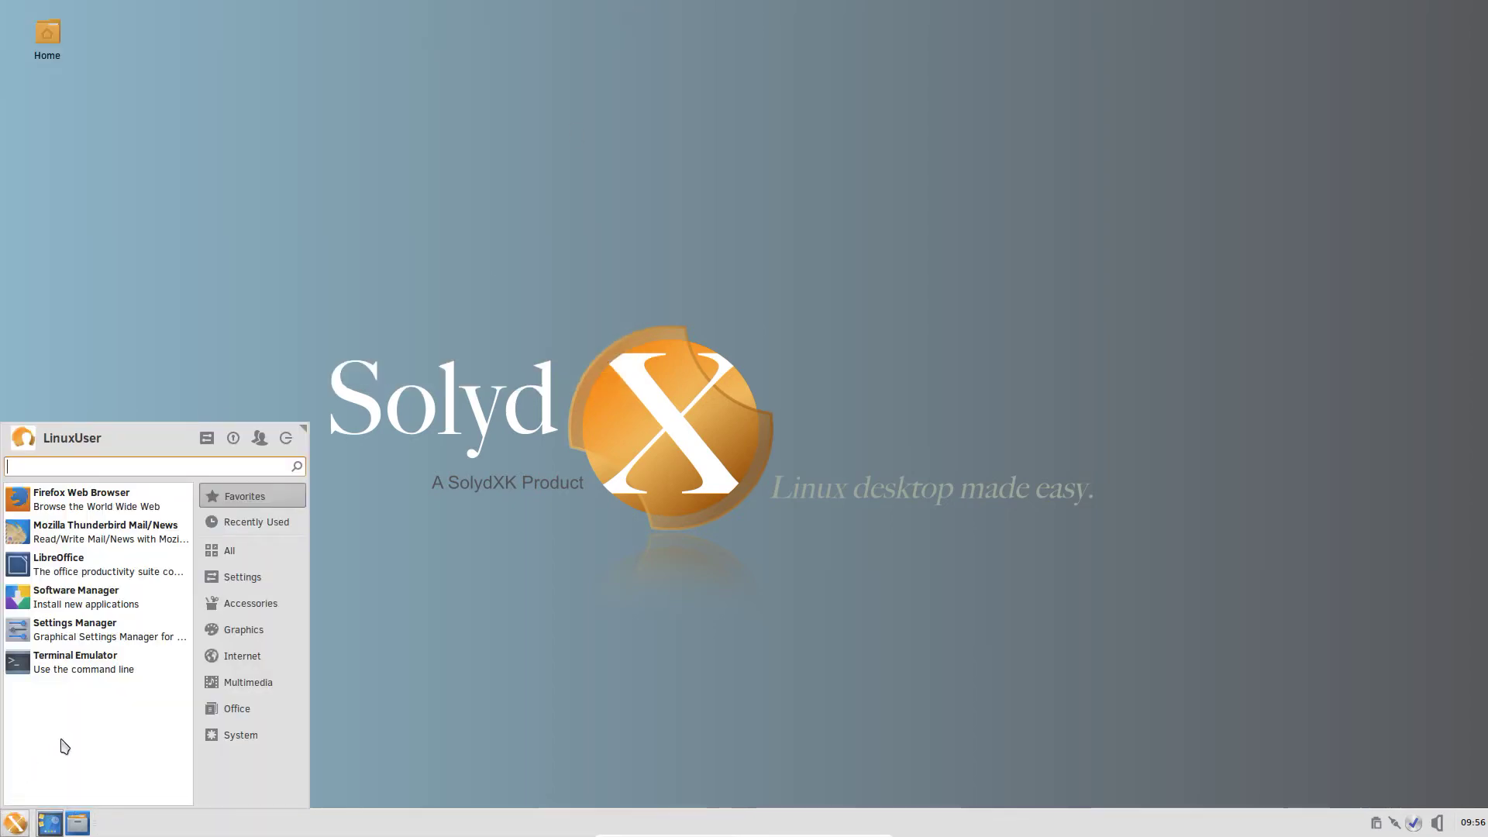
click(267, 522)
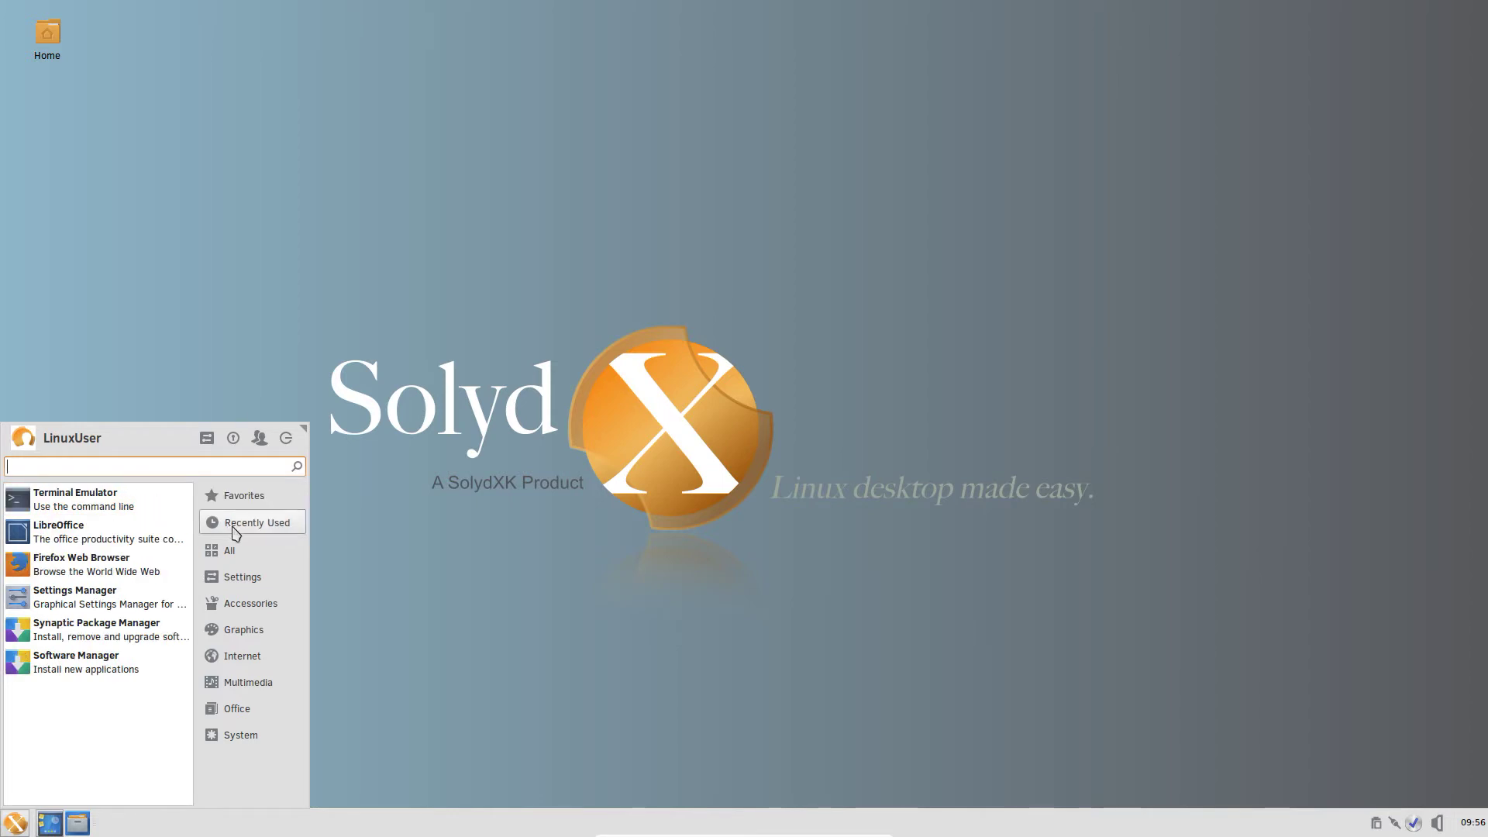
click(266, 499)
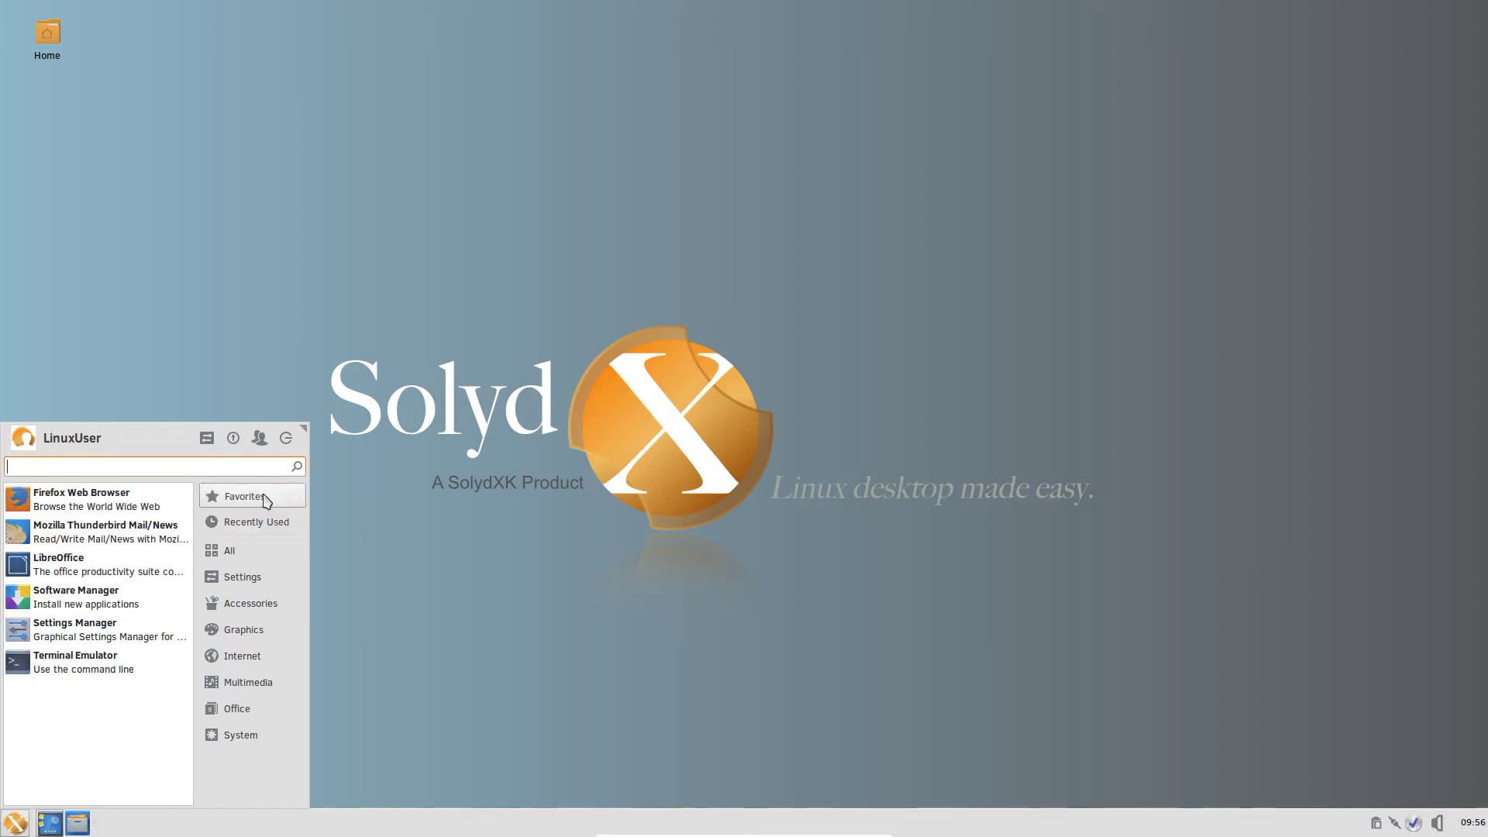
click(265, 551)
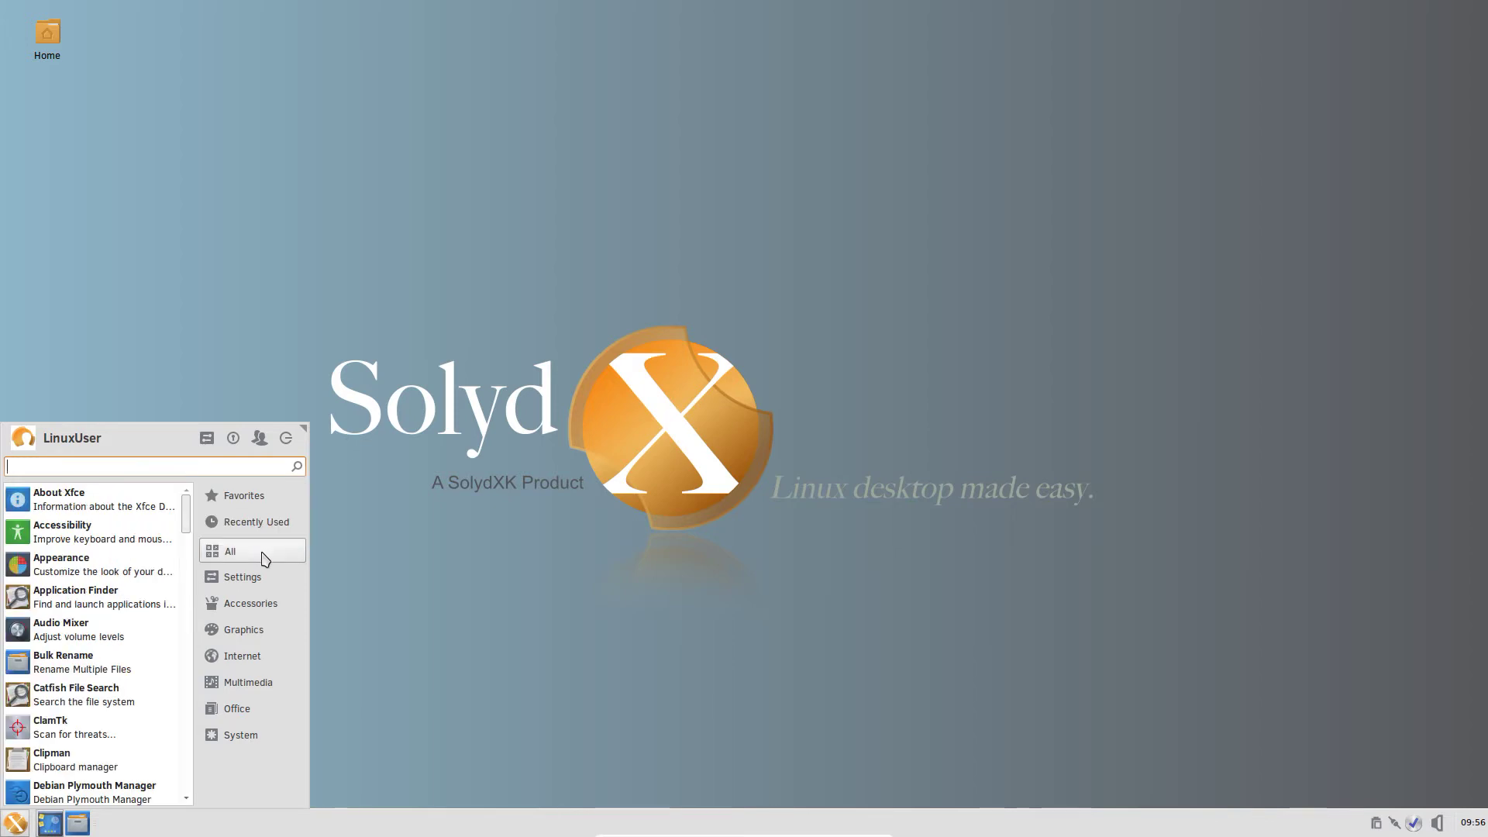
click(256, 581)
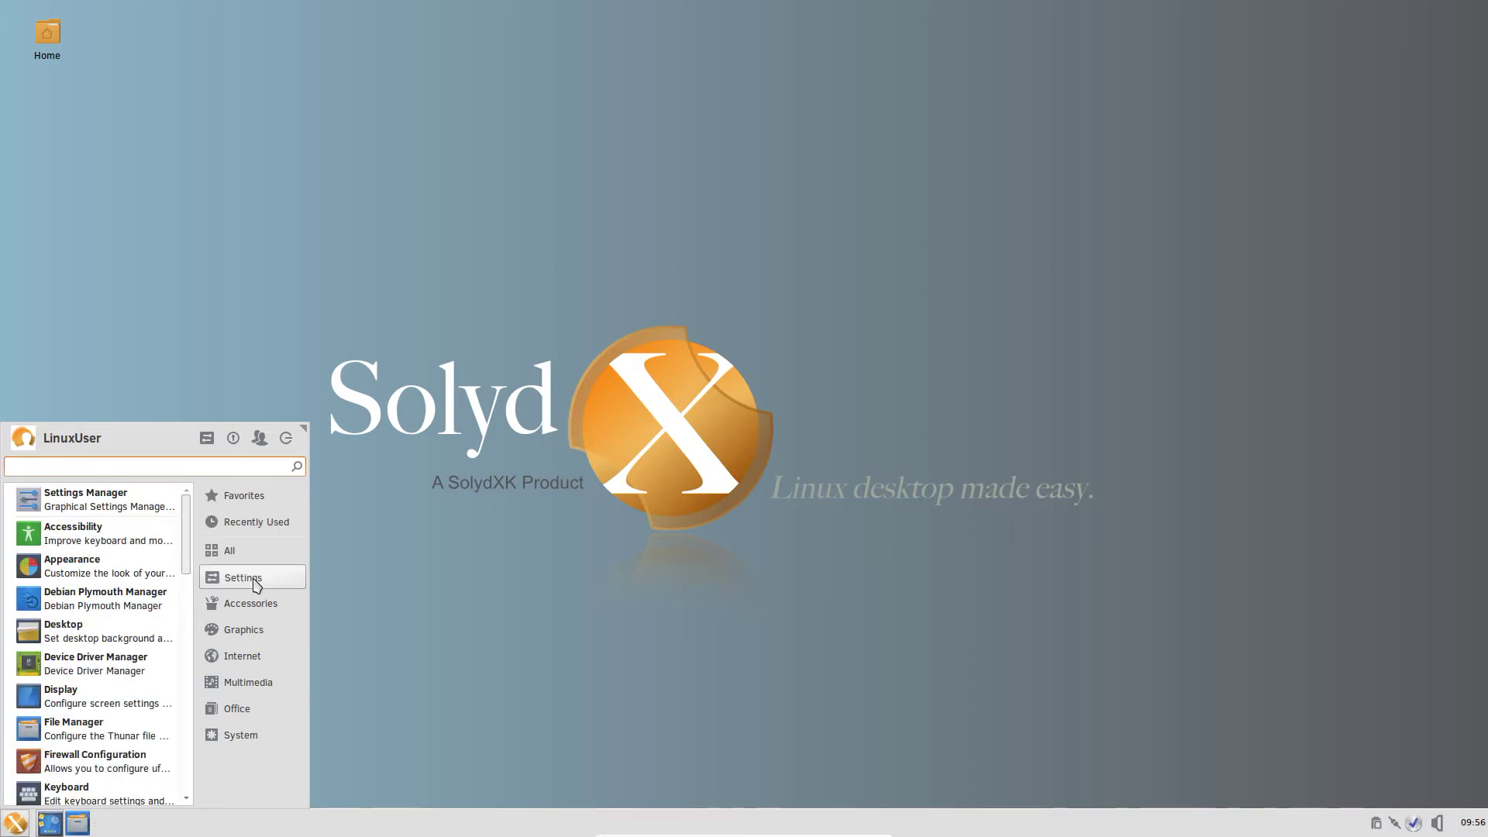
click(255, 610)
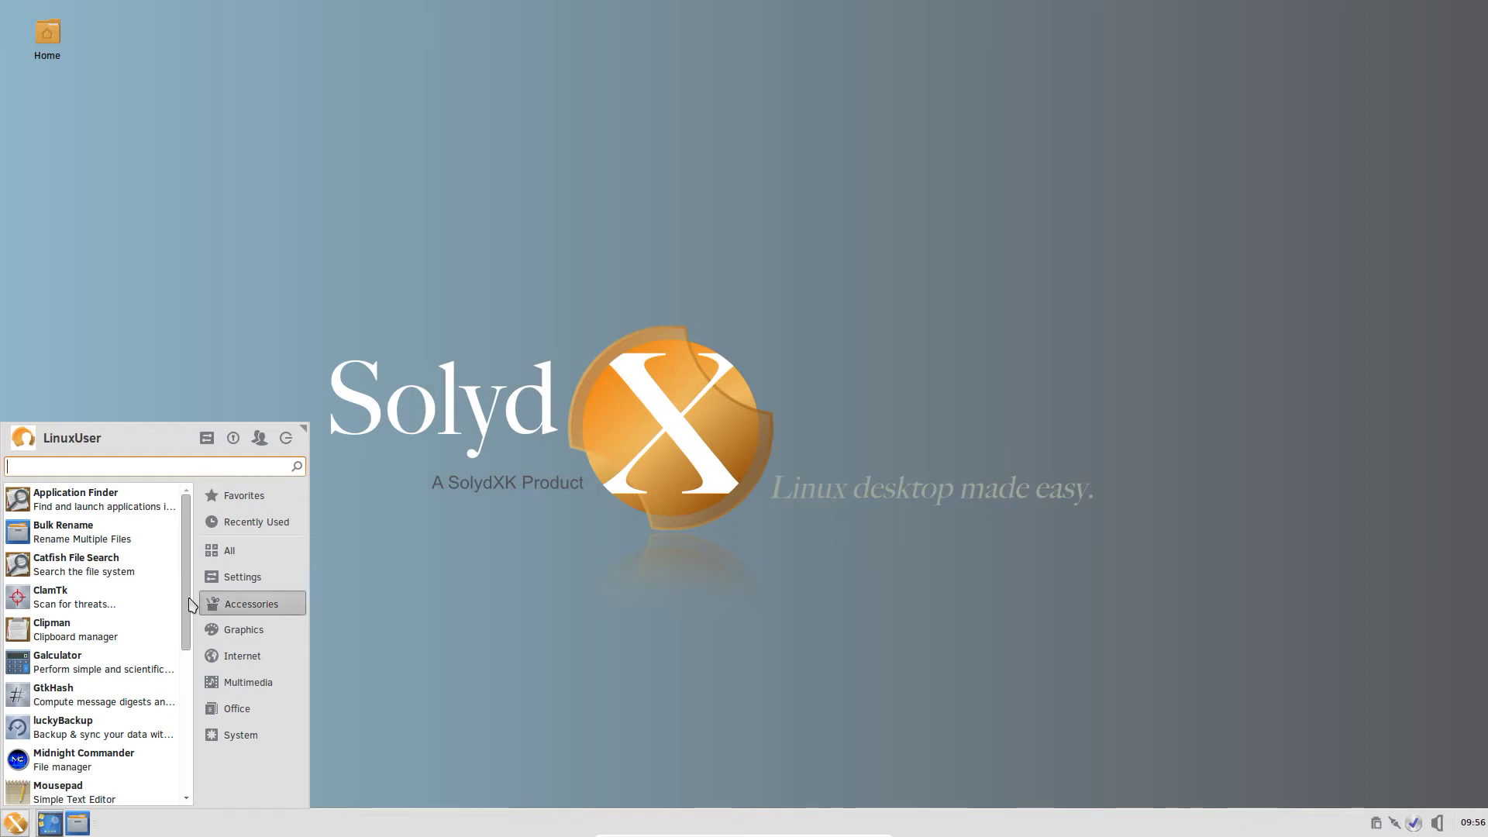
scroll(184, 612, down, 3)
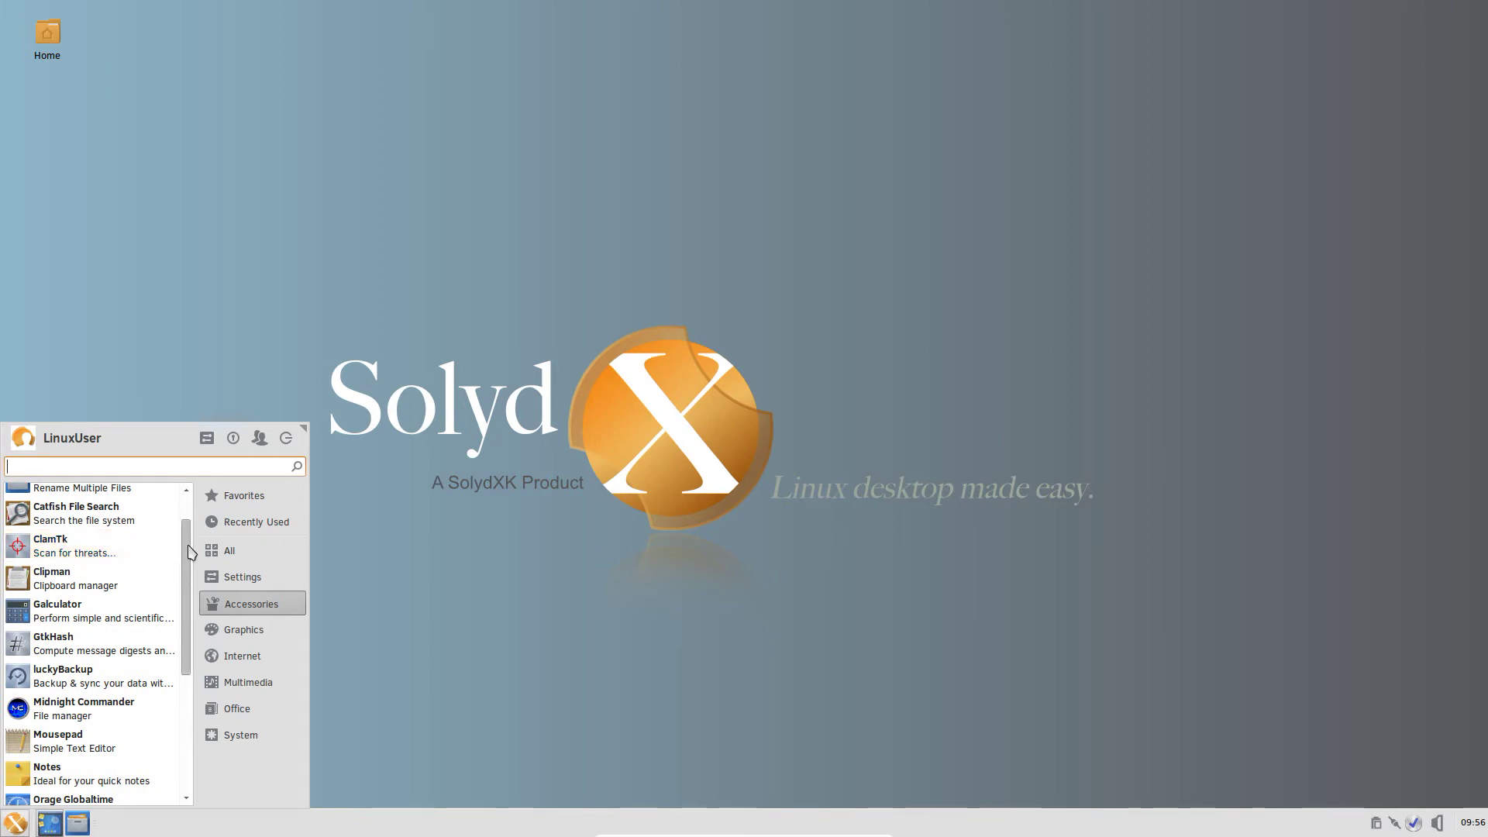
drag(186, 551, 189, 521)
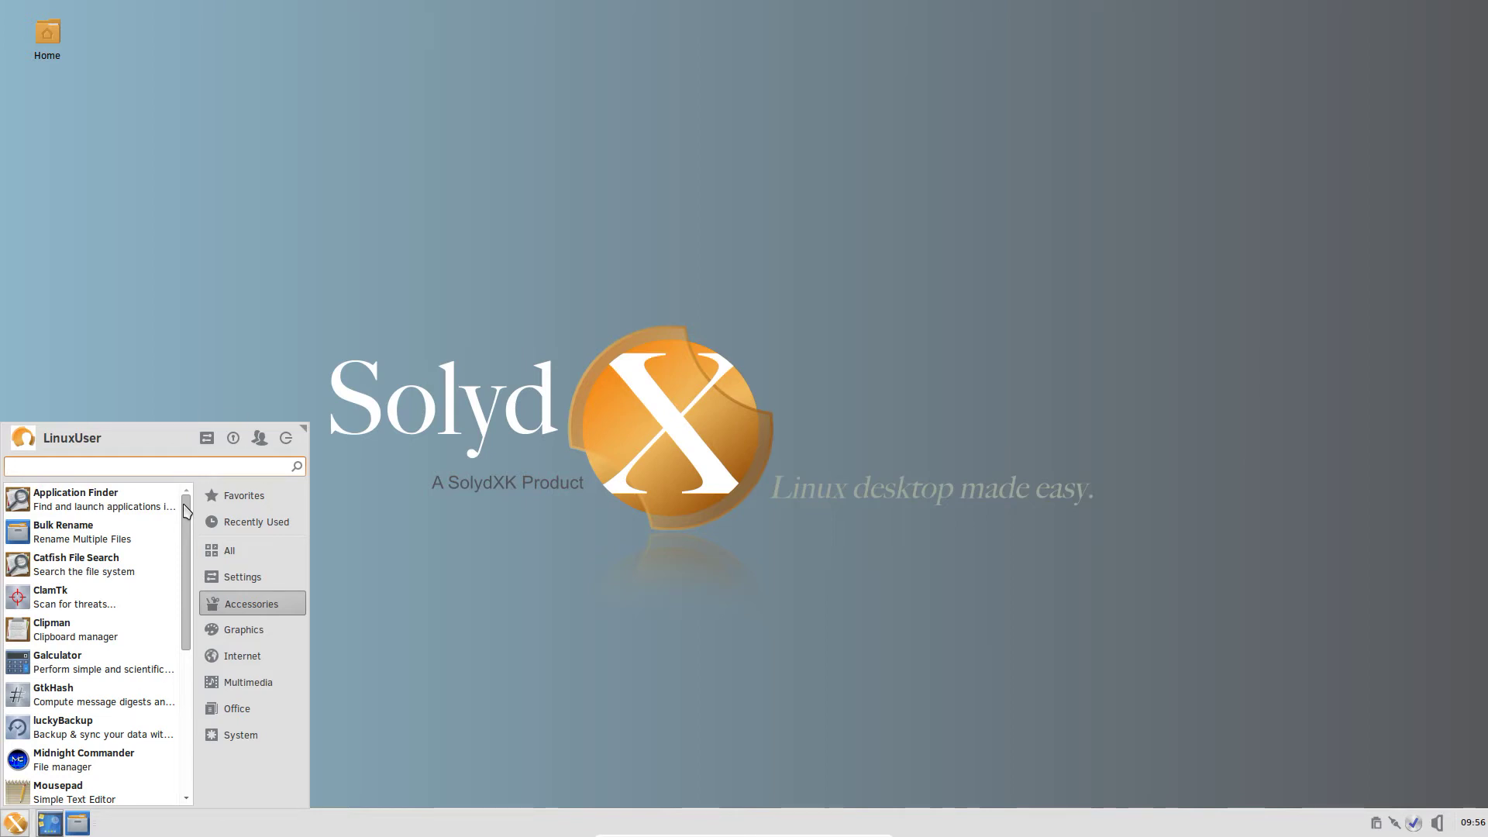
drag(186, 511, 189, 619)
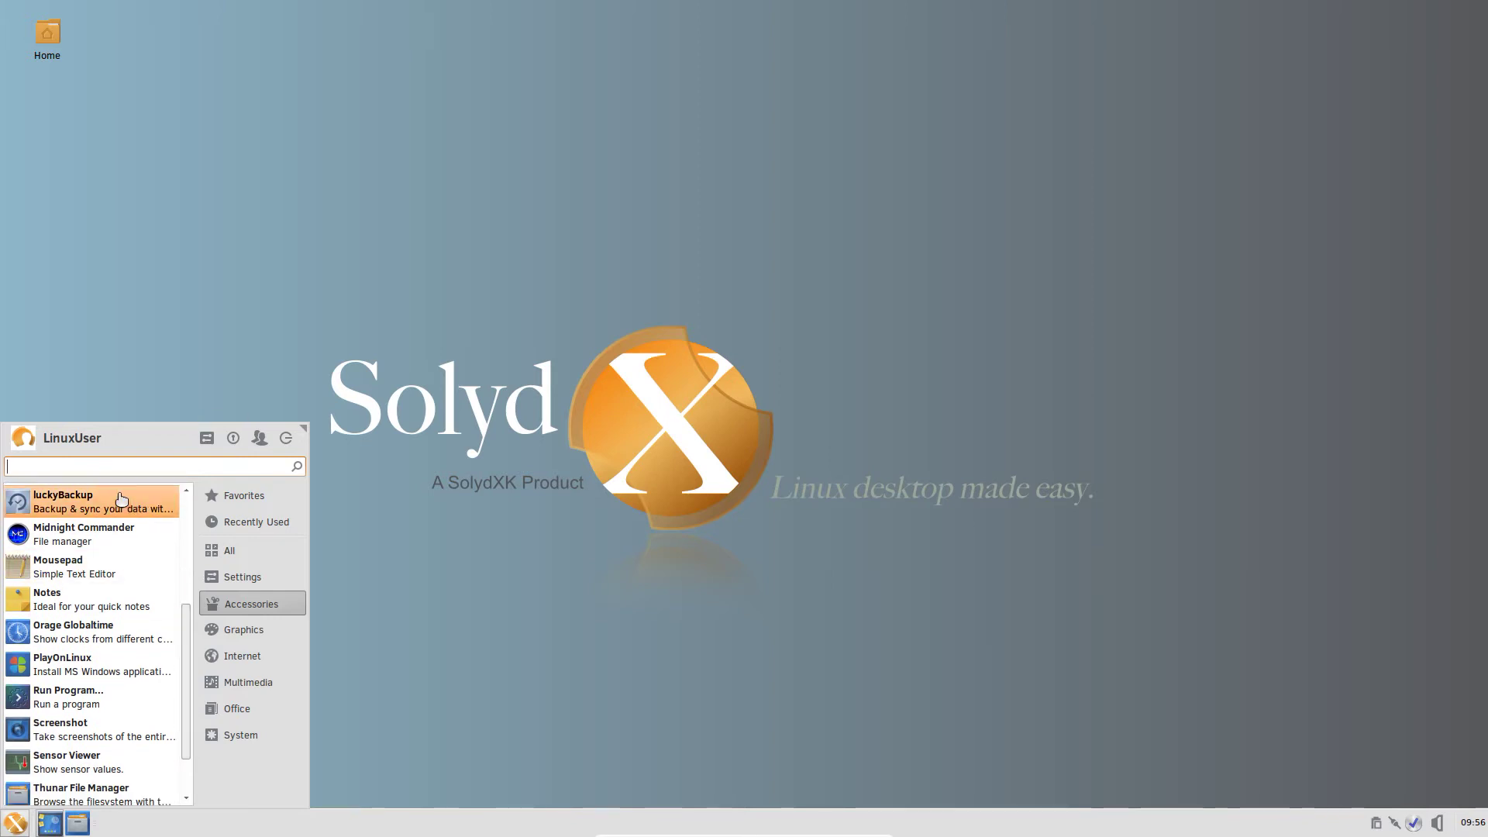
click(73, 501)
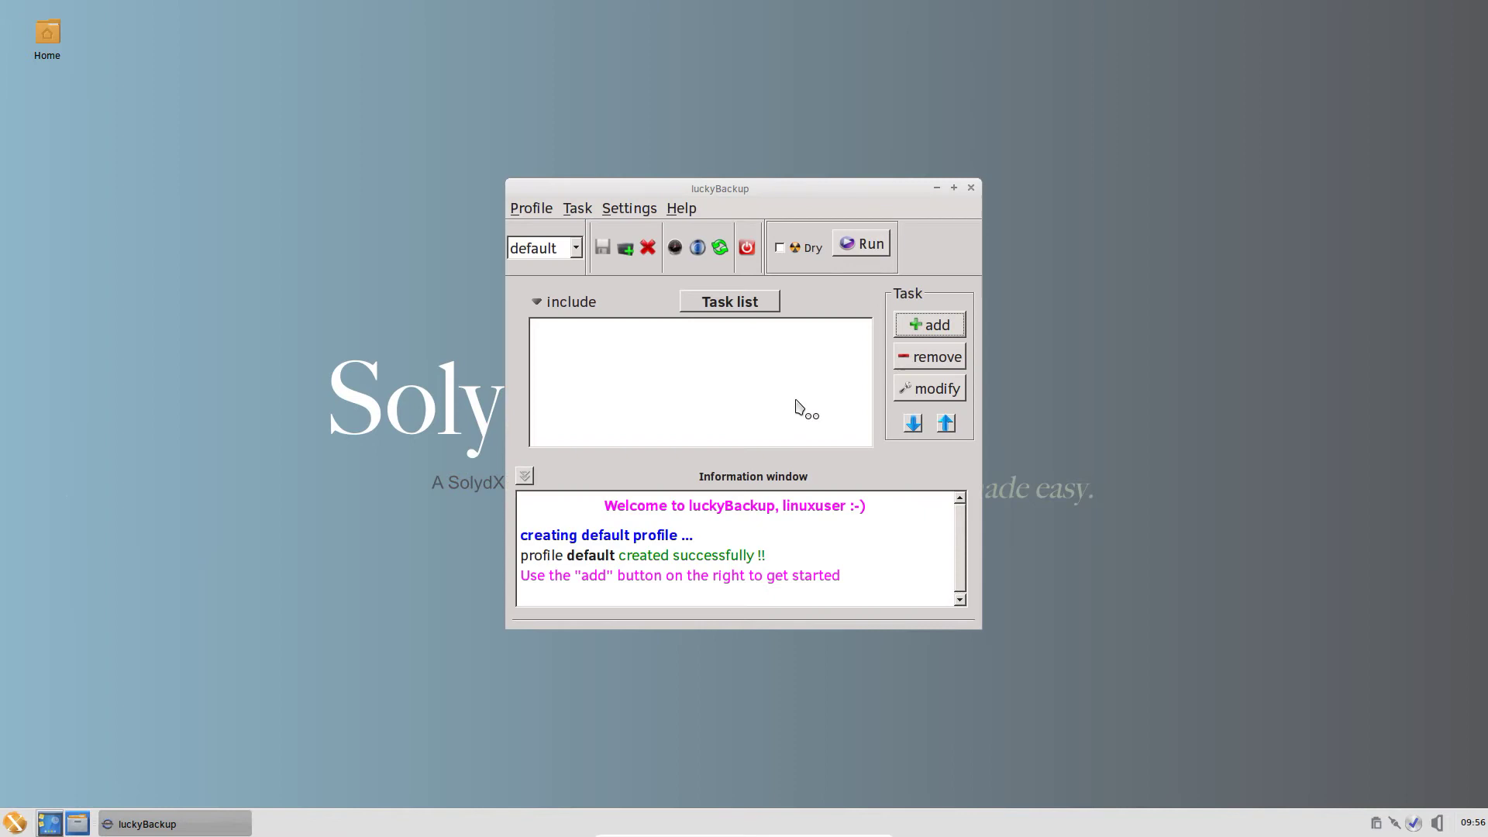
click(970, 188)
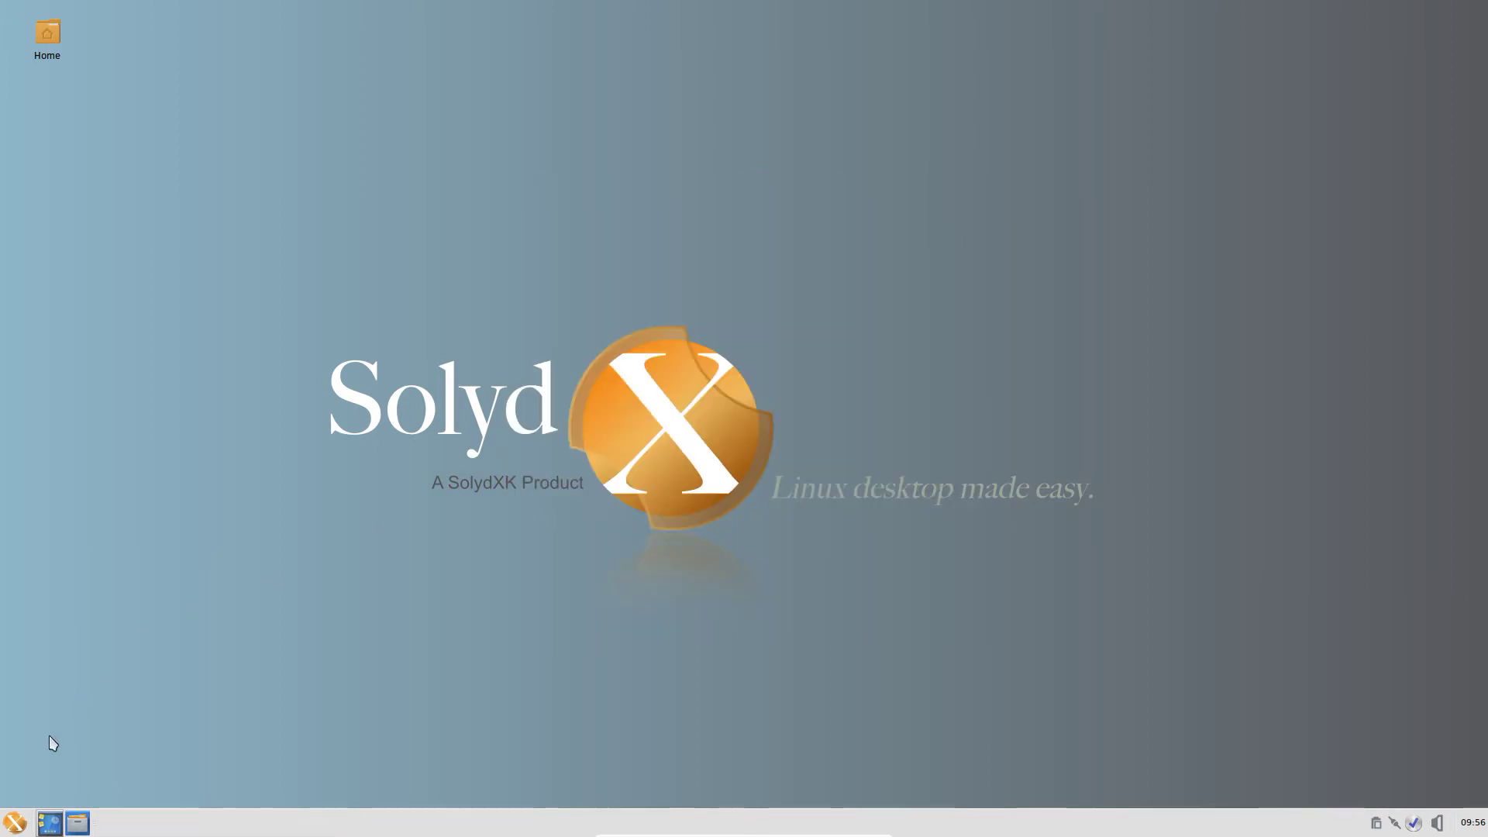
click(15, 822)
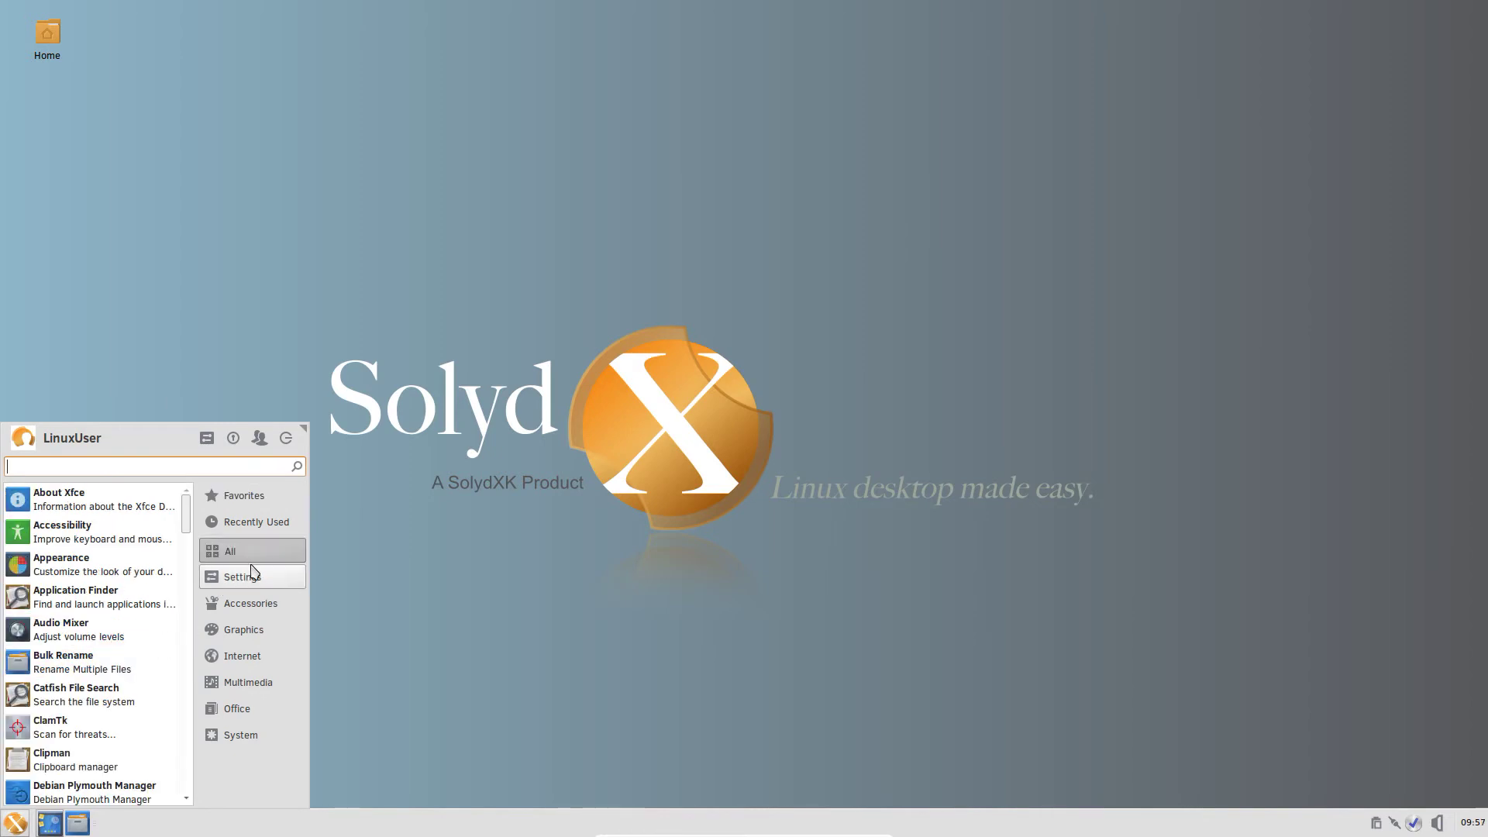
mouse_move(255, 612)
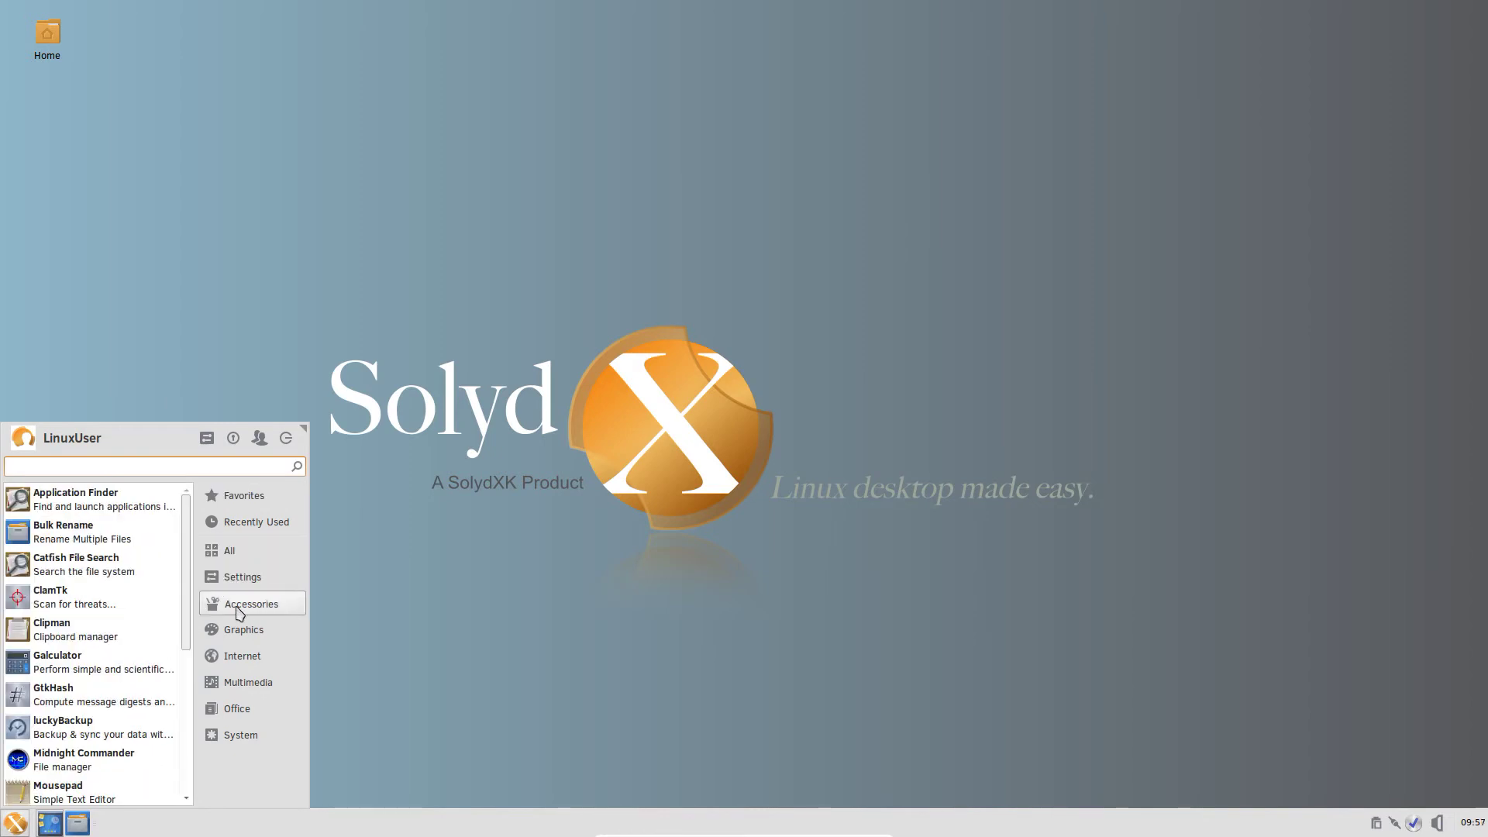
Step: Scroll Accessories to Midnight Commander, run it in a terminal, then close that terminal
scroll(186, 596, down, 2)
drag(186, 595, 186, 691)
click(62, 540)
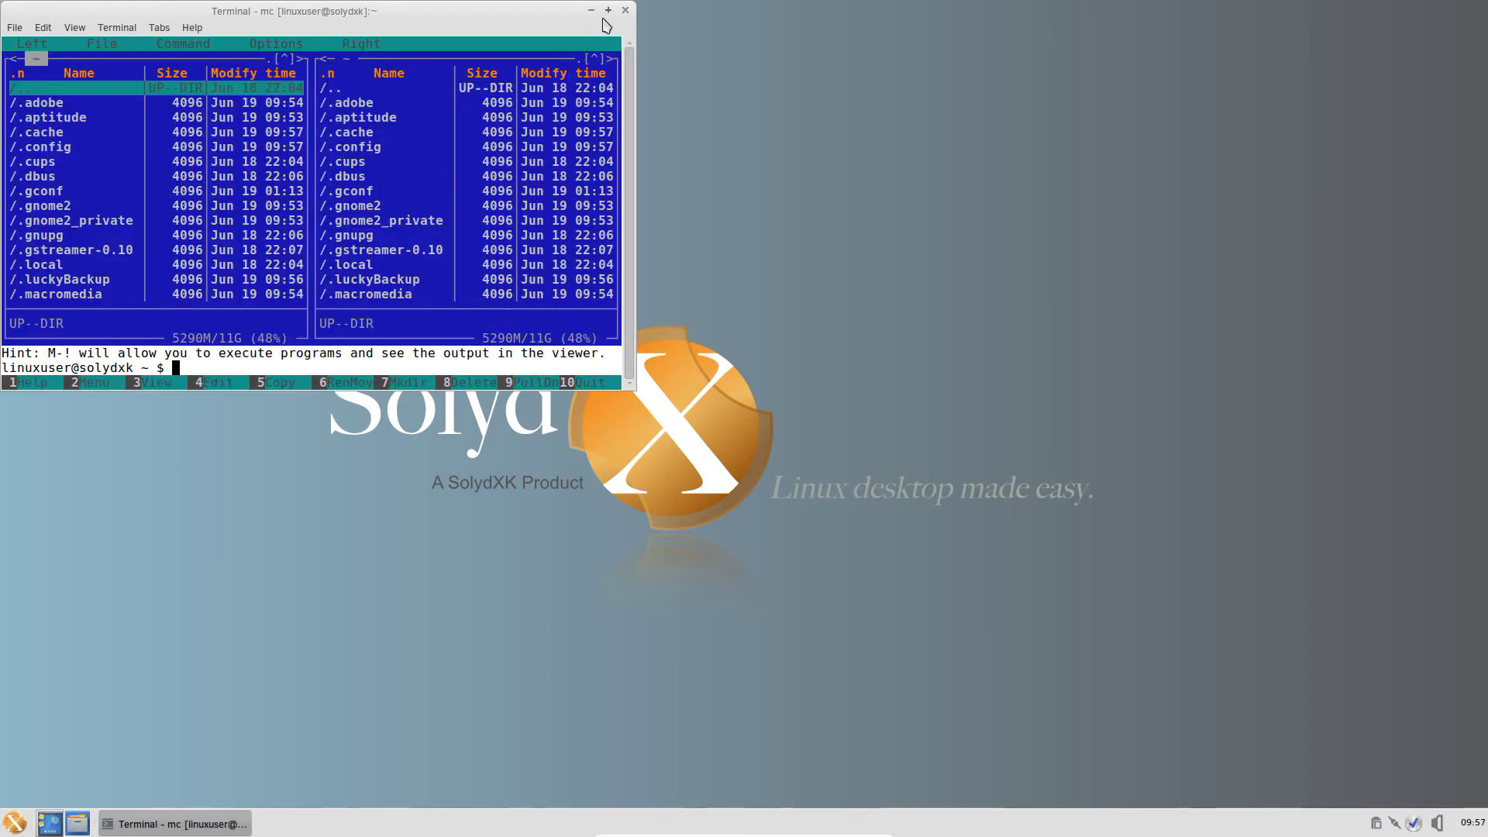
click(624, 10)
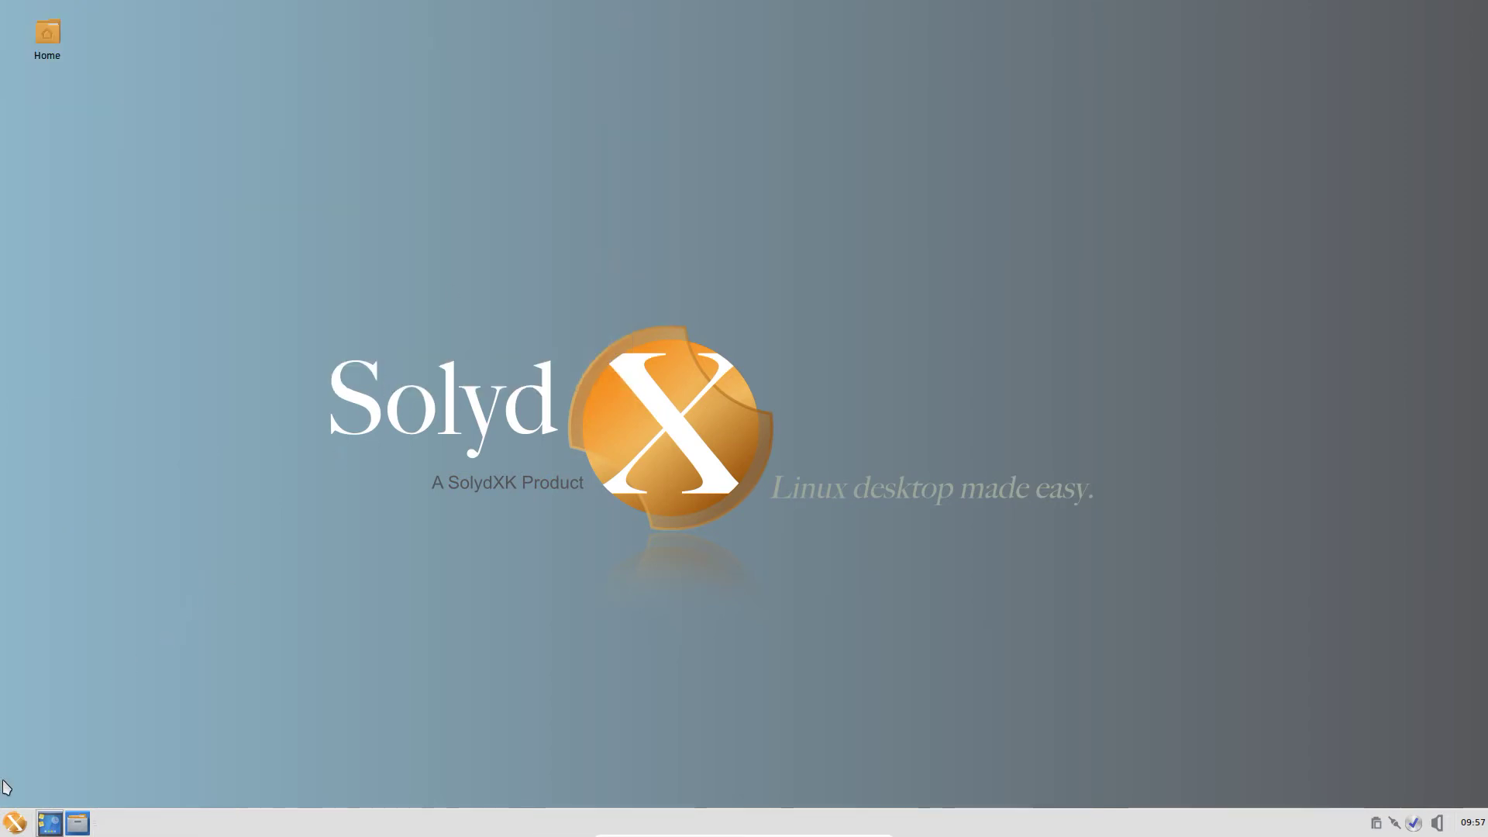
Step: Reopen the menu's Accessories category and scroll down to PlayOnLinux, Screenshot, Xarchiver and Xfburn
click(15, 822)
click(250, 603)
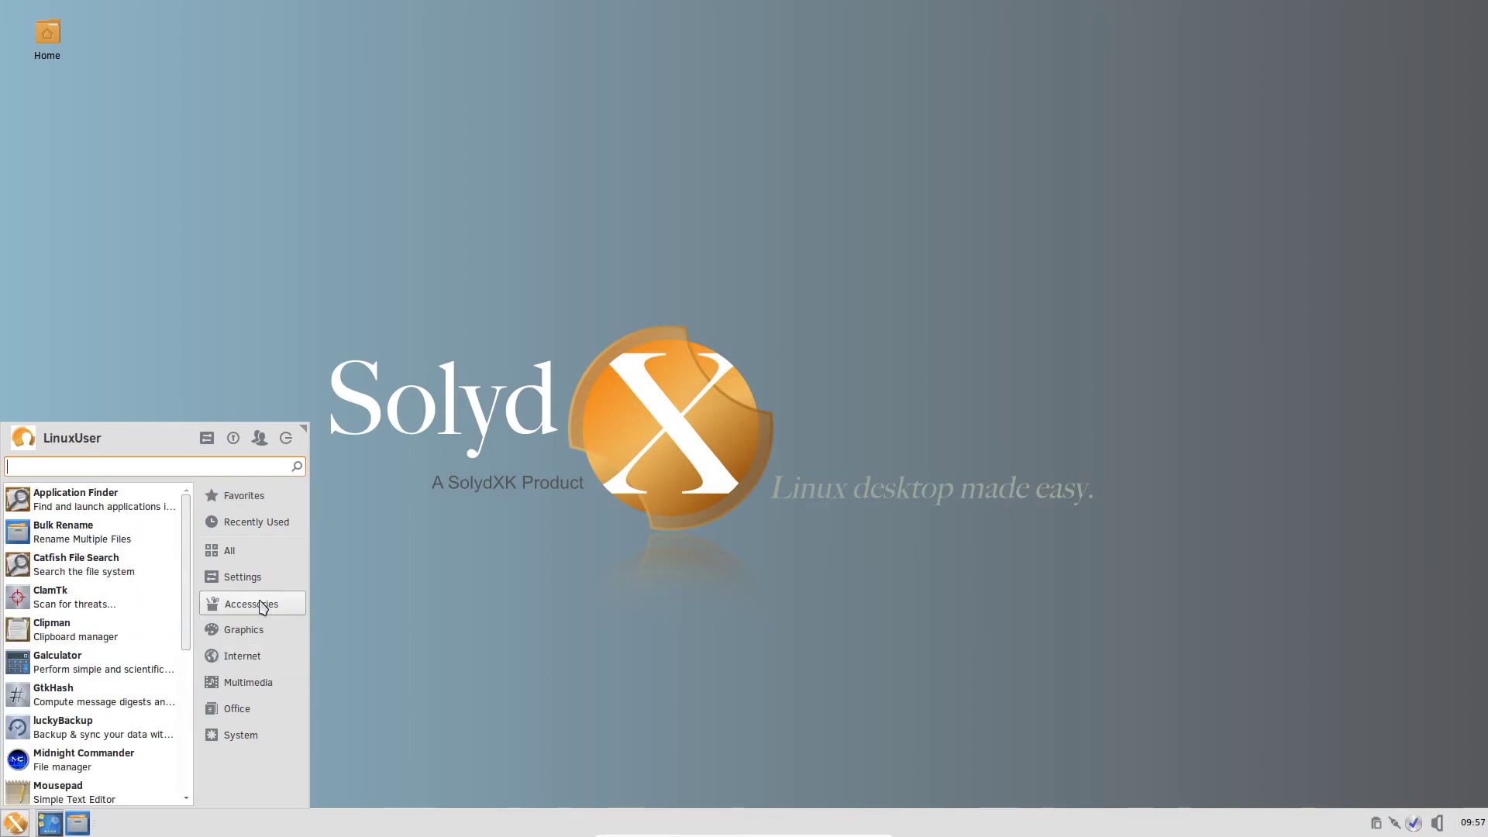
click(243, 577)
click(221, 608)
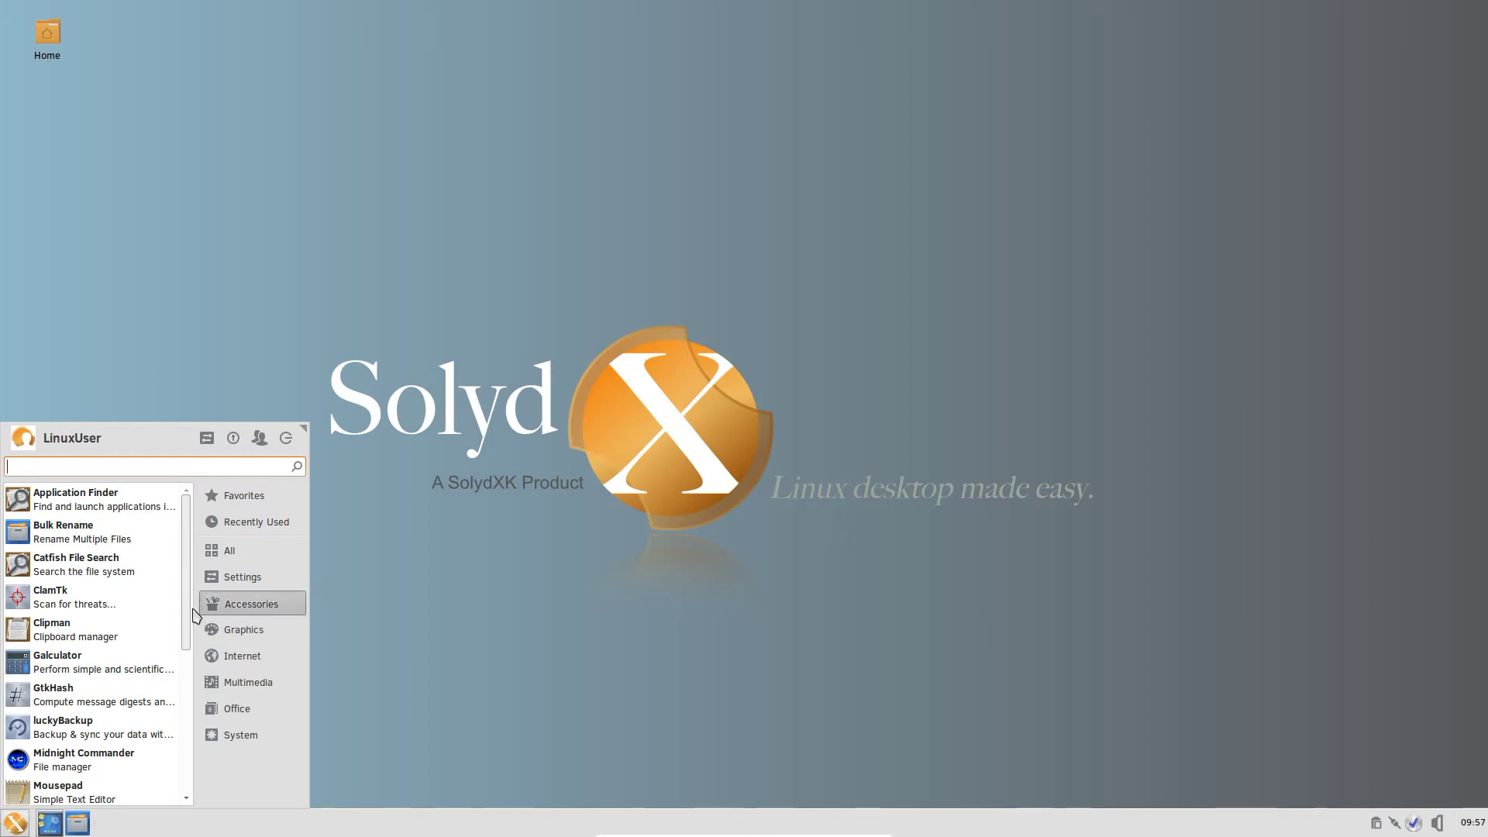
drag(187, 613, 184, 766)
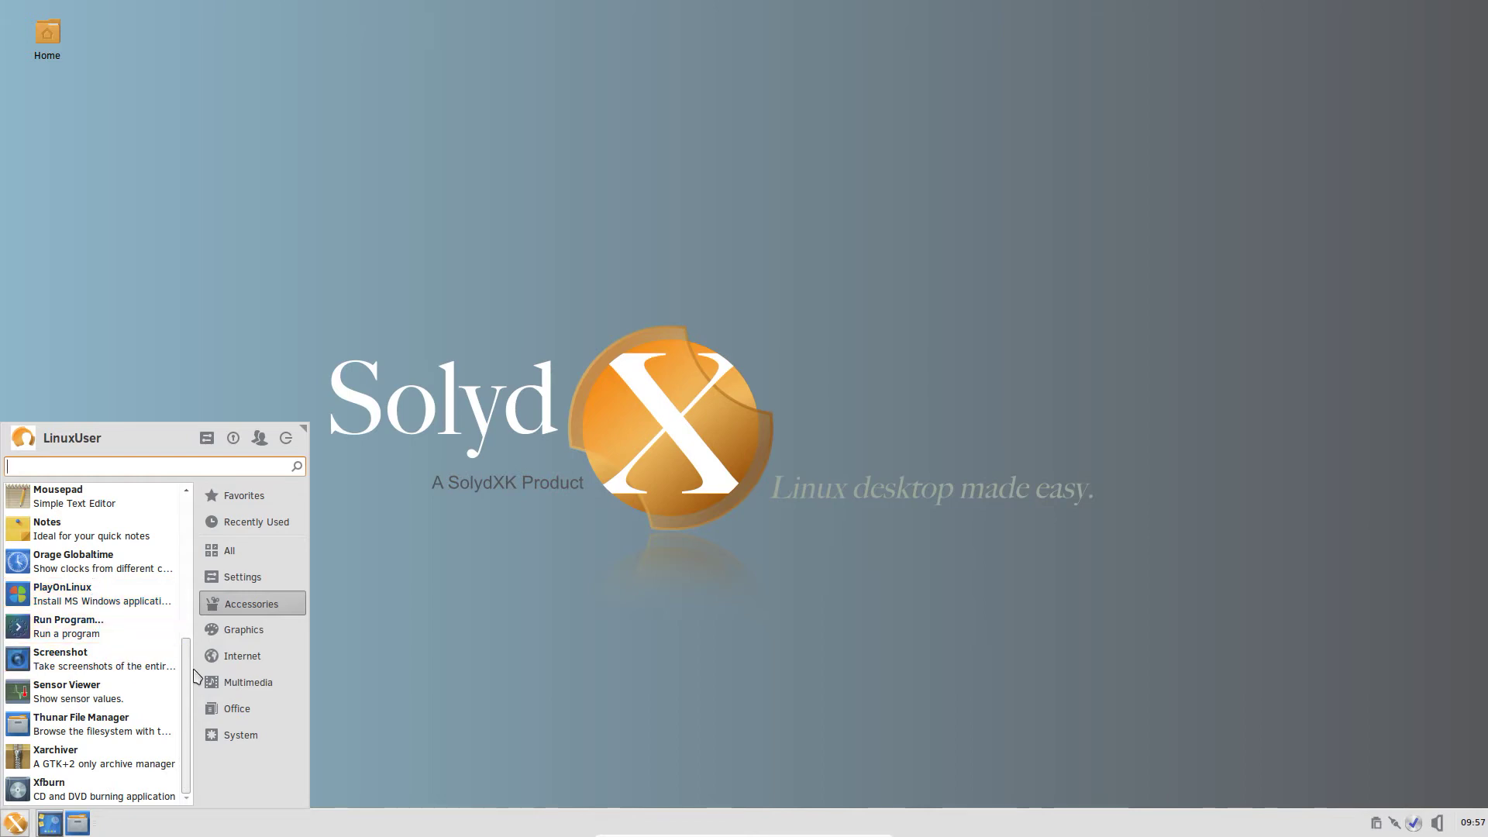
Step: Launch and close Sensors Viewer, then dismiss the Hddtemp disk temperature warning
click(97, 703)
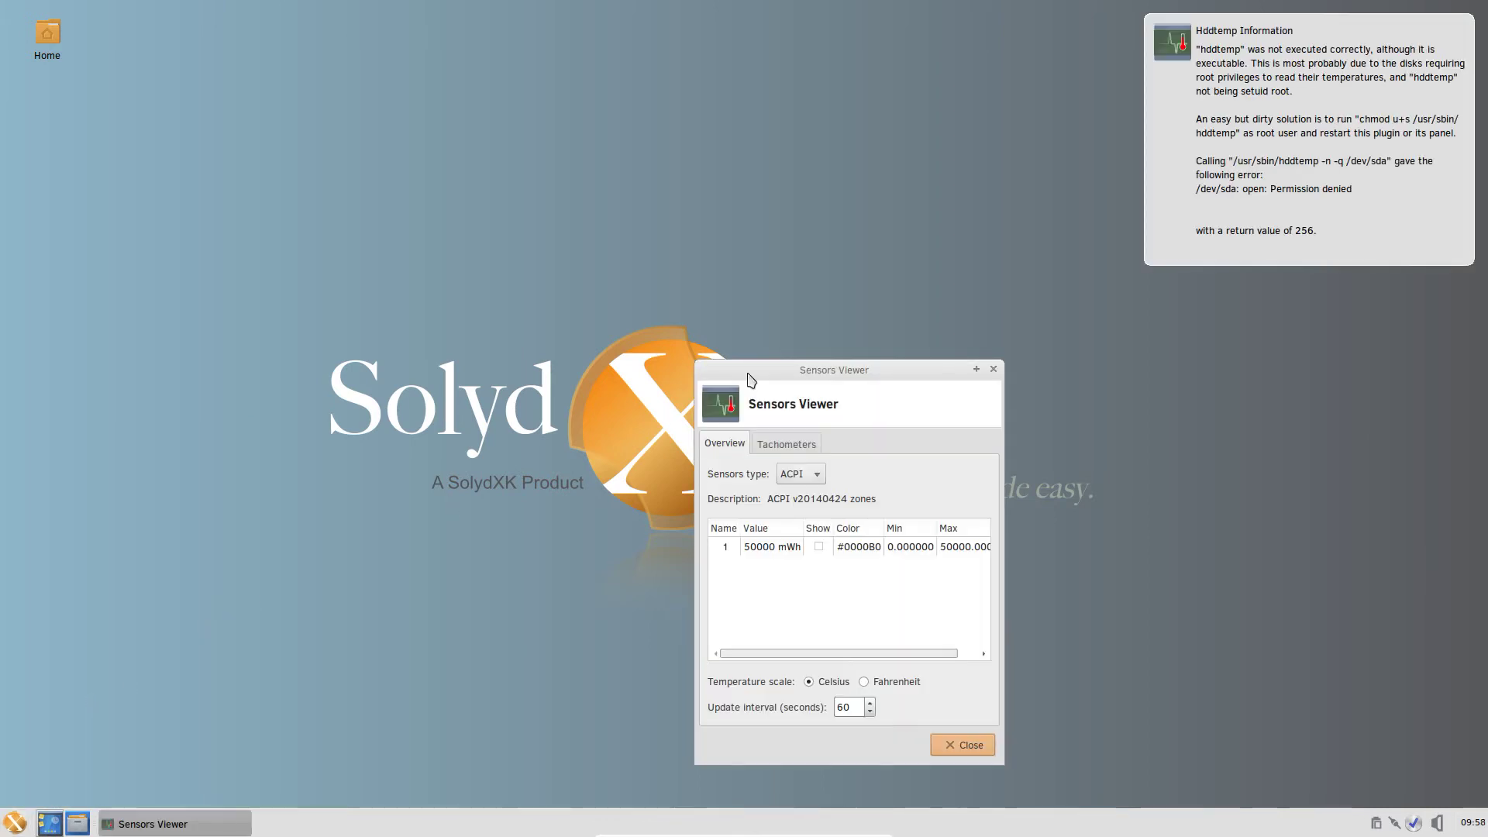
click(993, 369)
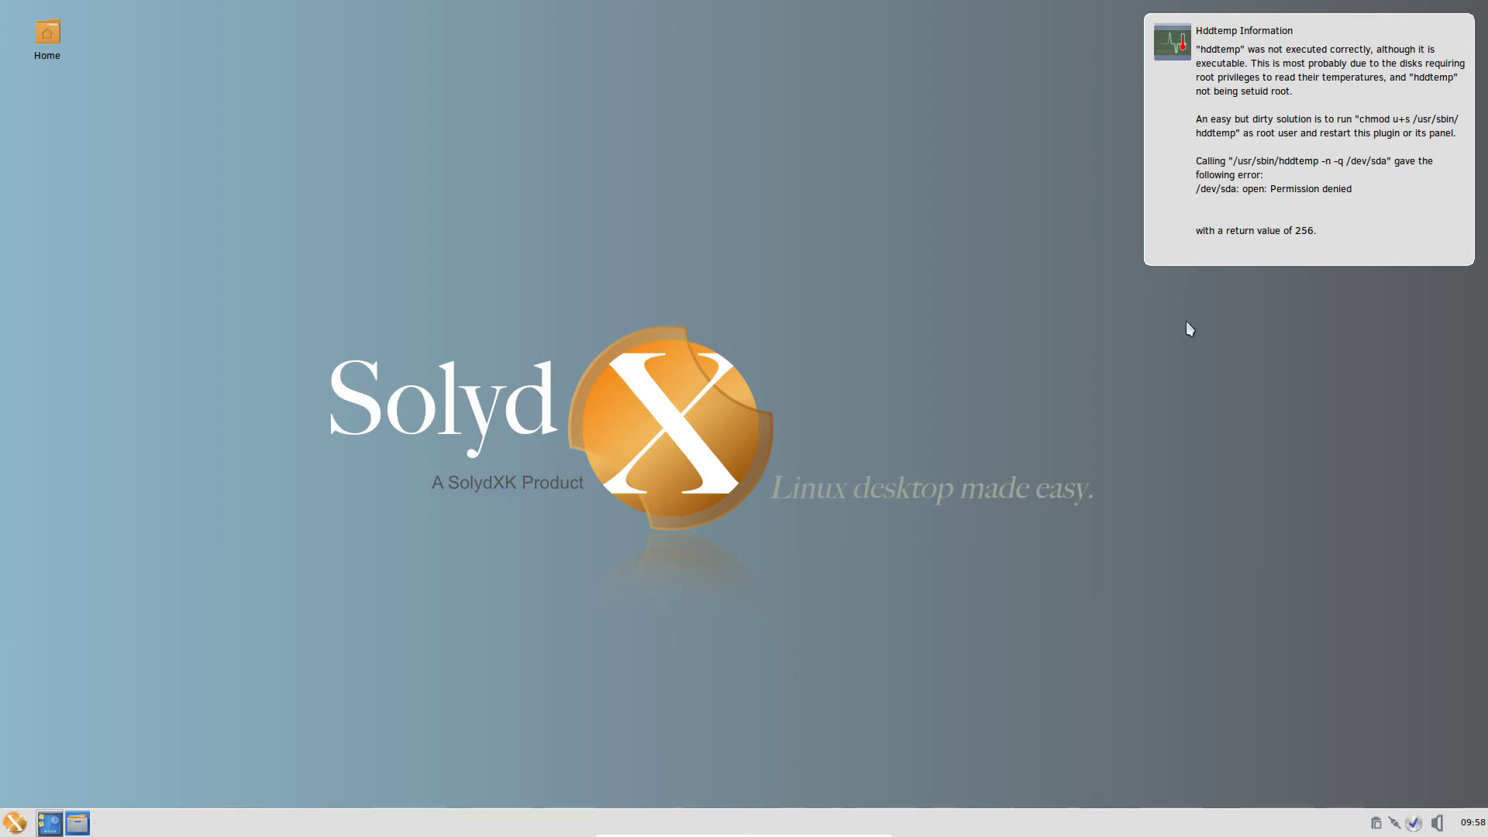
click(1292, 147)
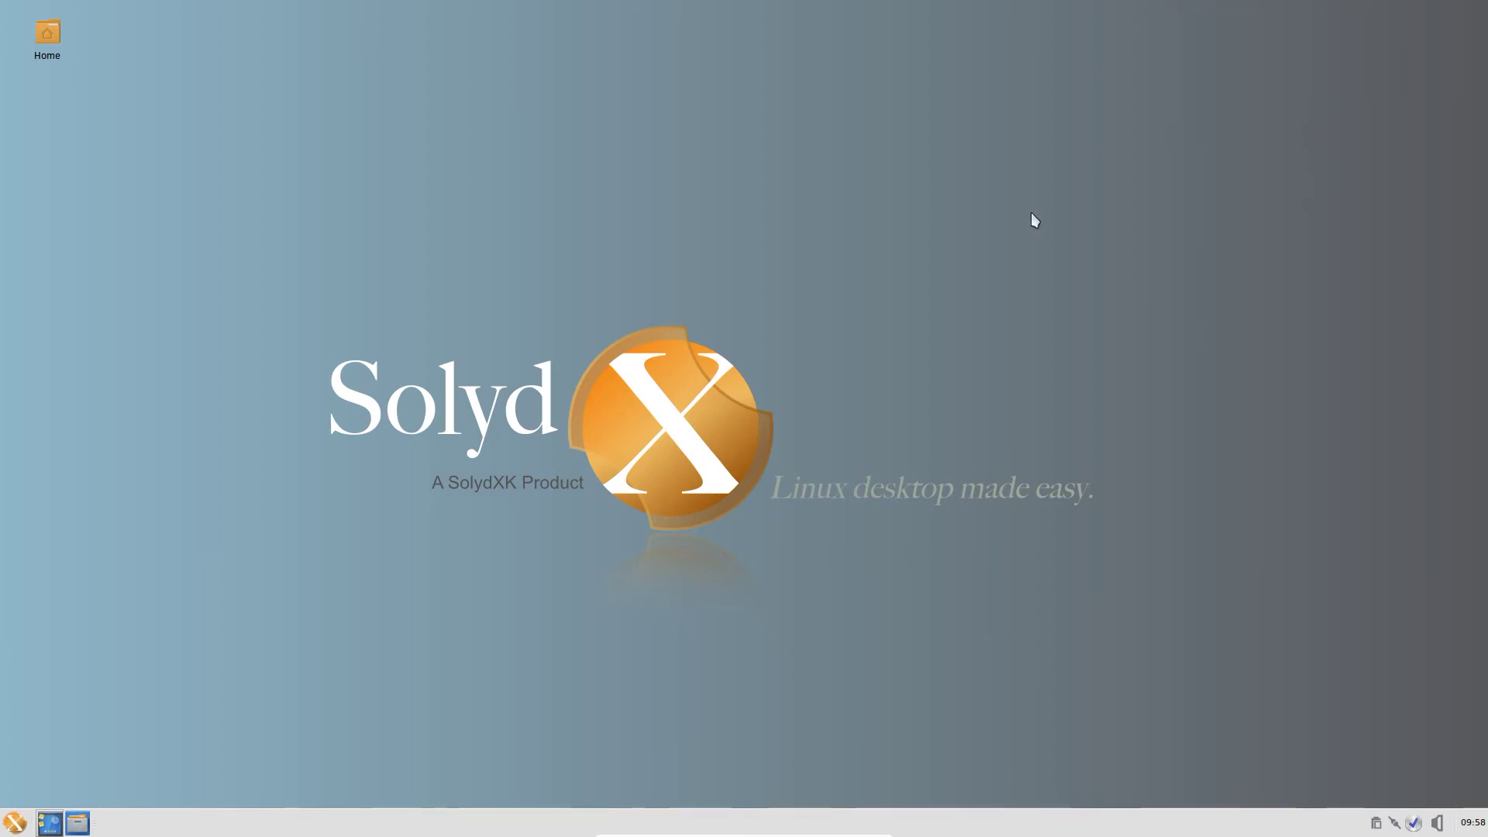
Step: Show the Accessories category in the applications menu and scroll down its list
click(15, 822)
click(240, 604)
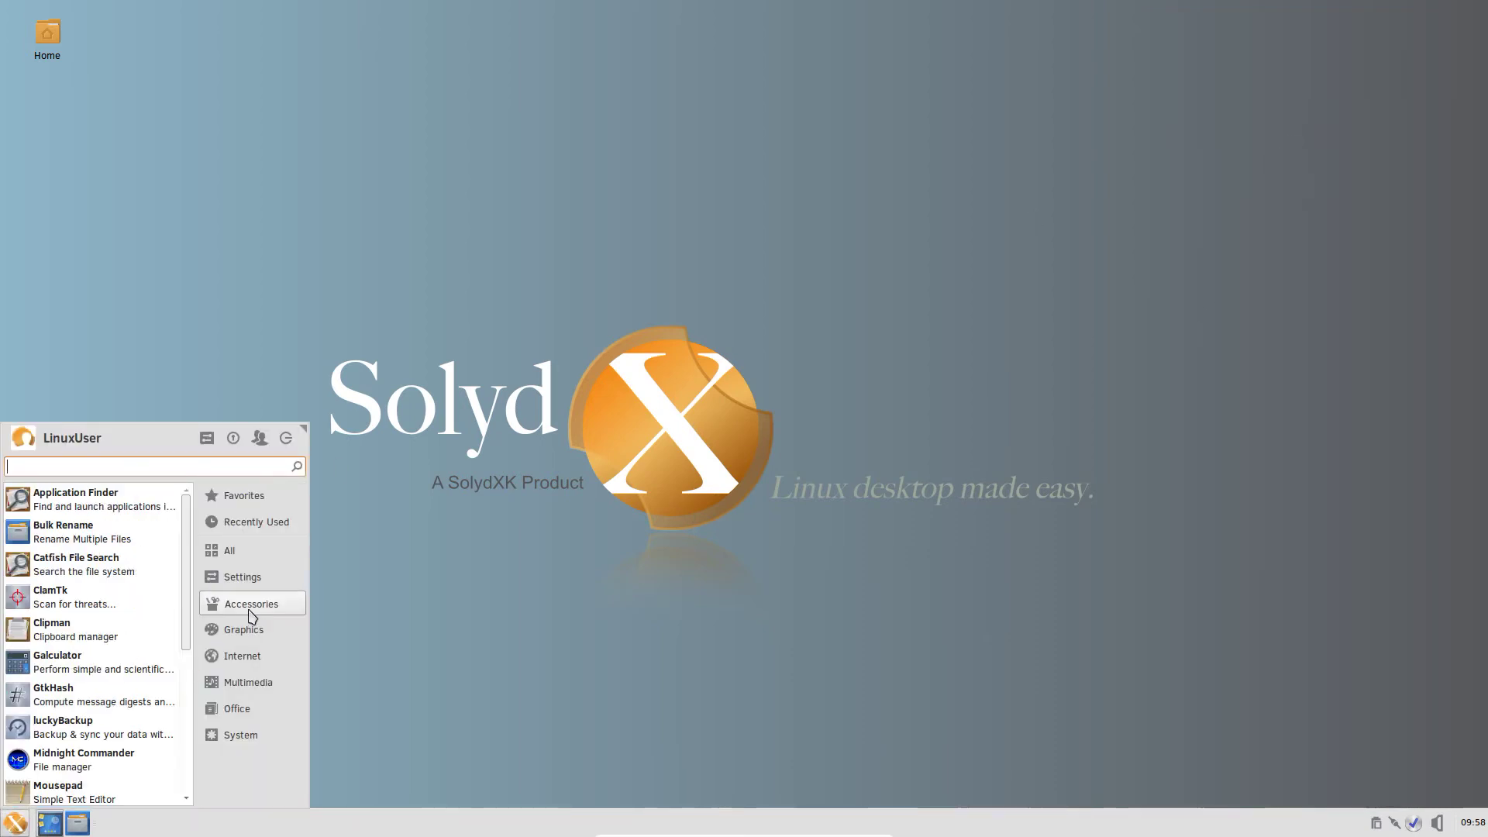
scroll(166, 708, down, 3)
scroll(167, 707, down, 3)
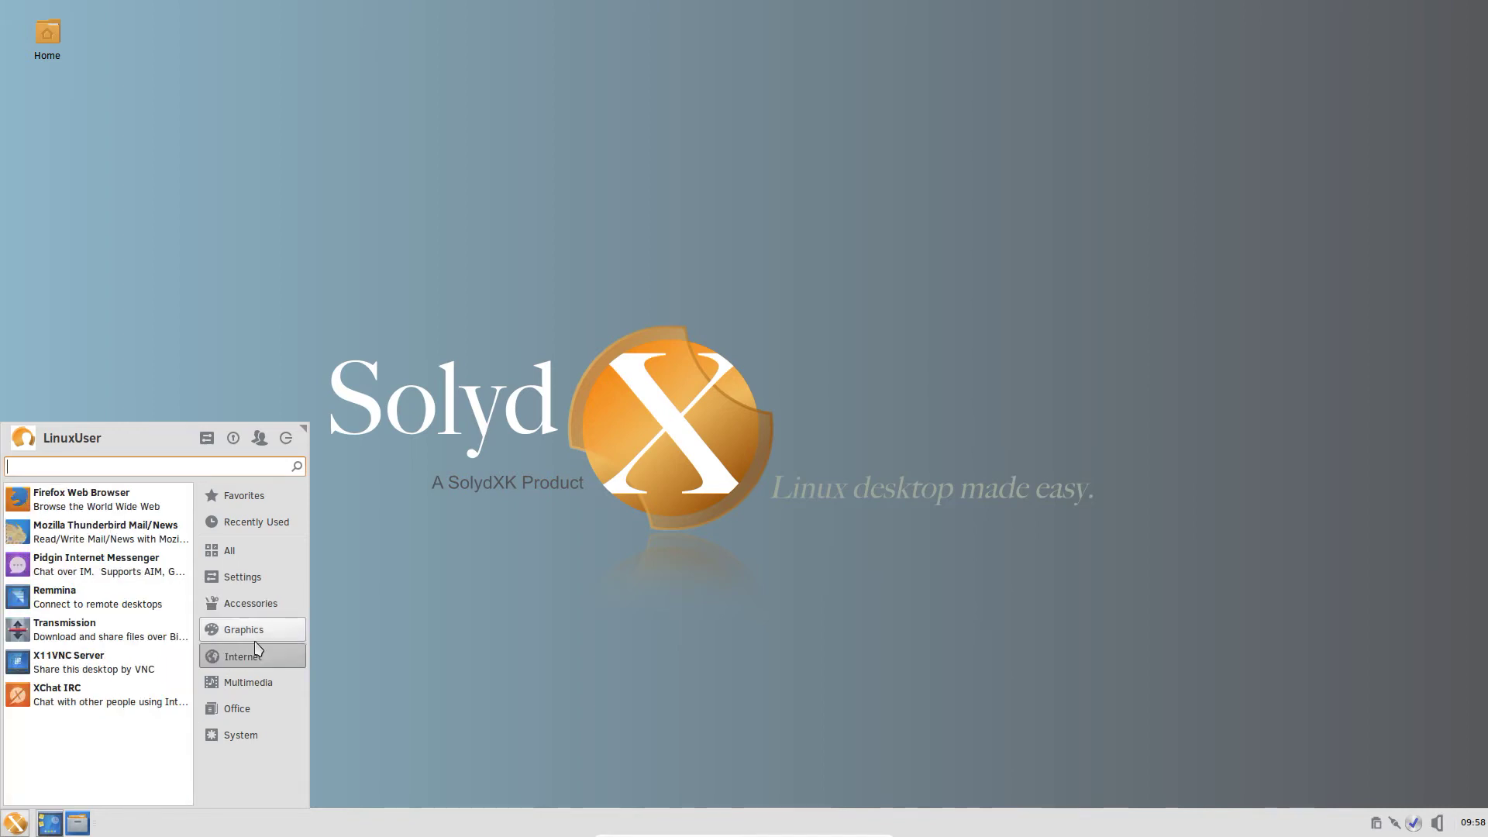
Step: Look over the Graphics apps, then list Internet apps like Remmina, Transmission and X11VNC Server
mouse_move(256, 642)
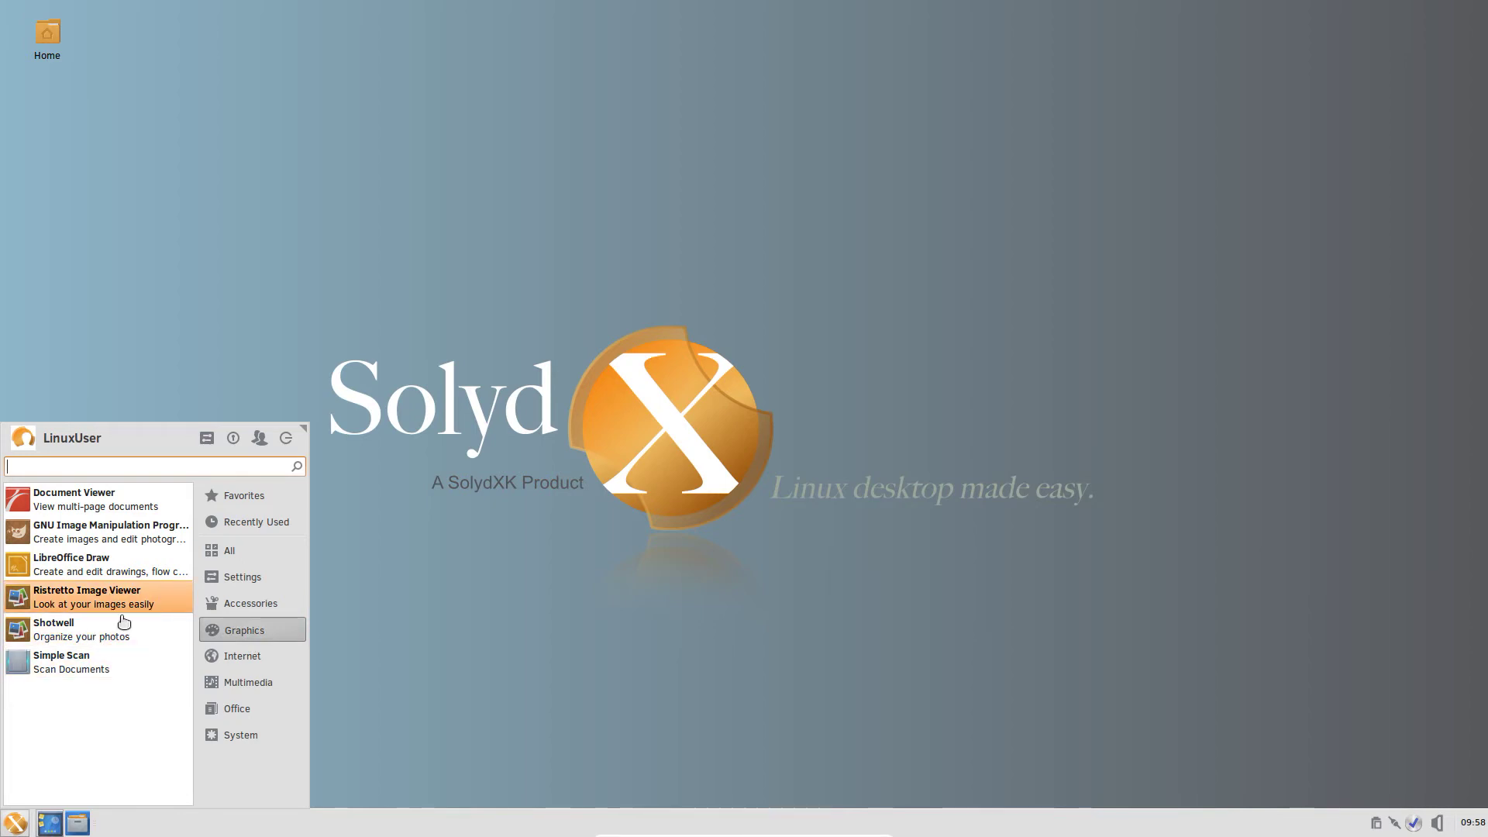
click(247, 658)
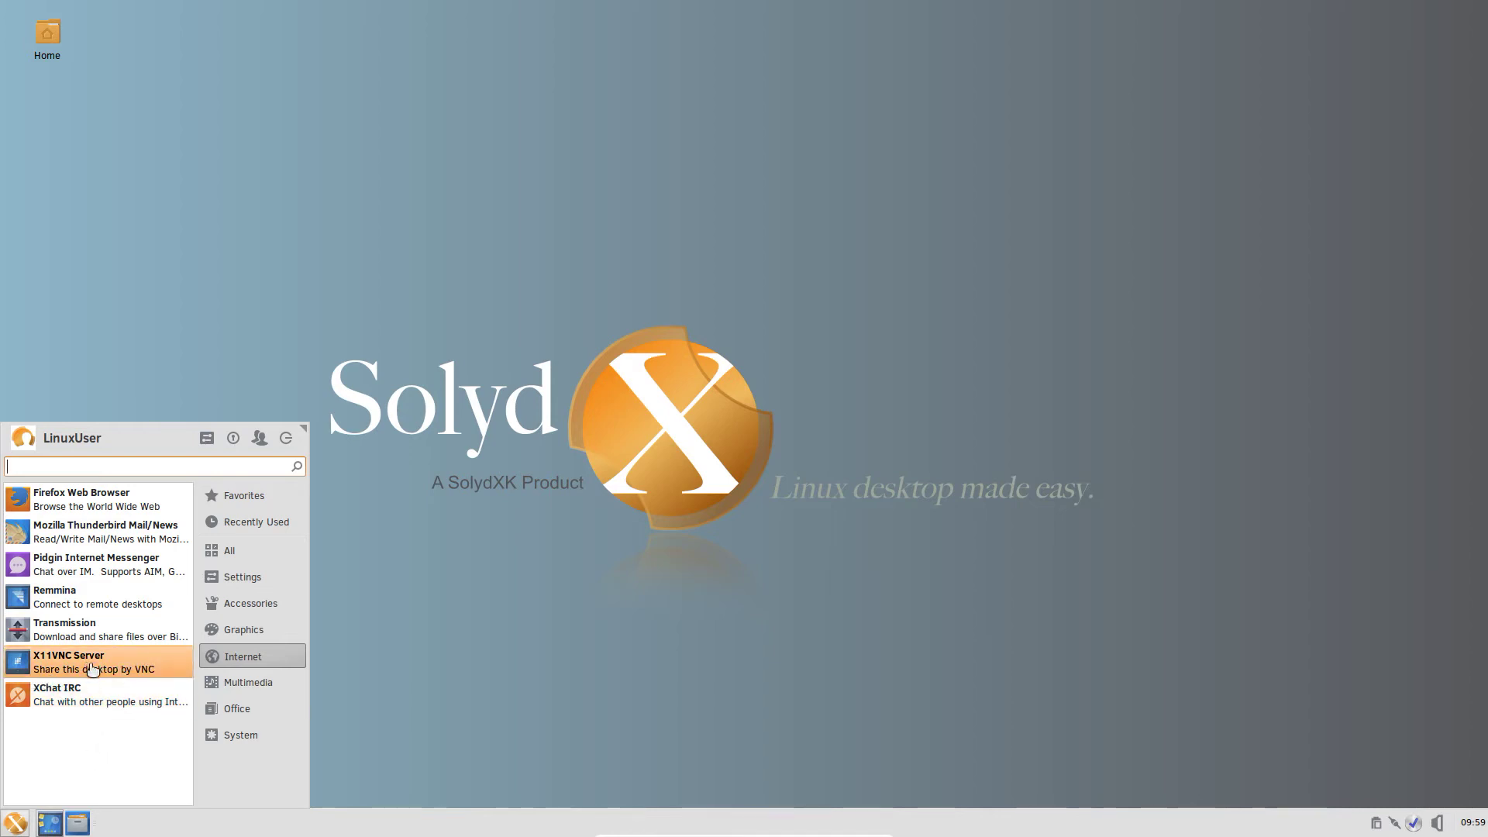
Step: Launch the Audio Mixer from the Multimedia category and close it again
click(270, 682)
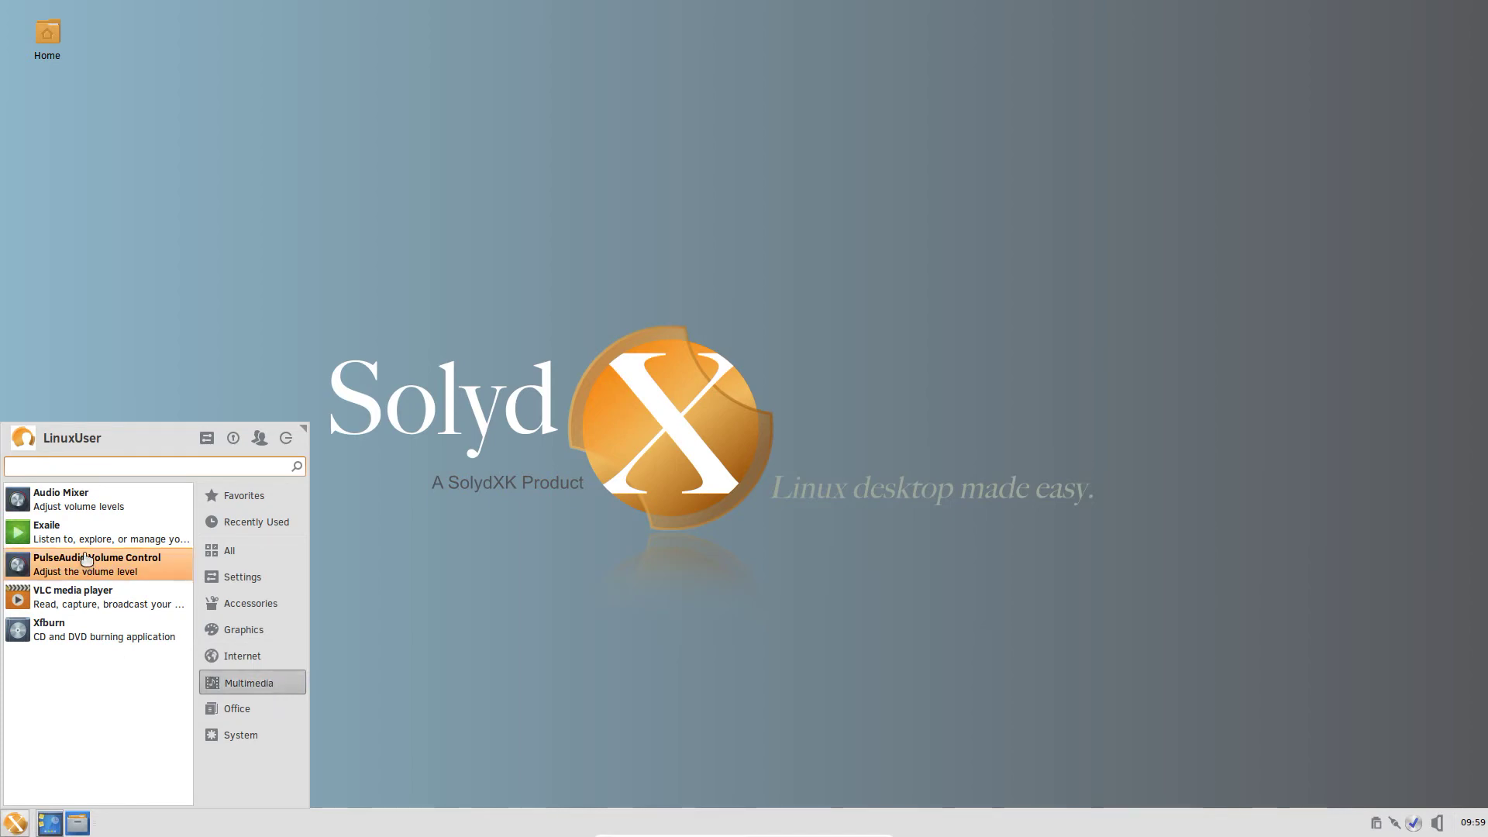
click(87, 517)
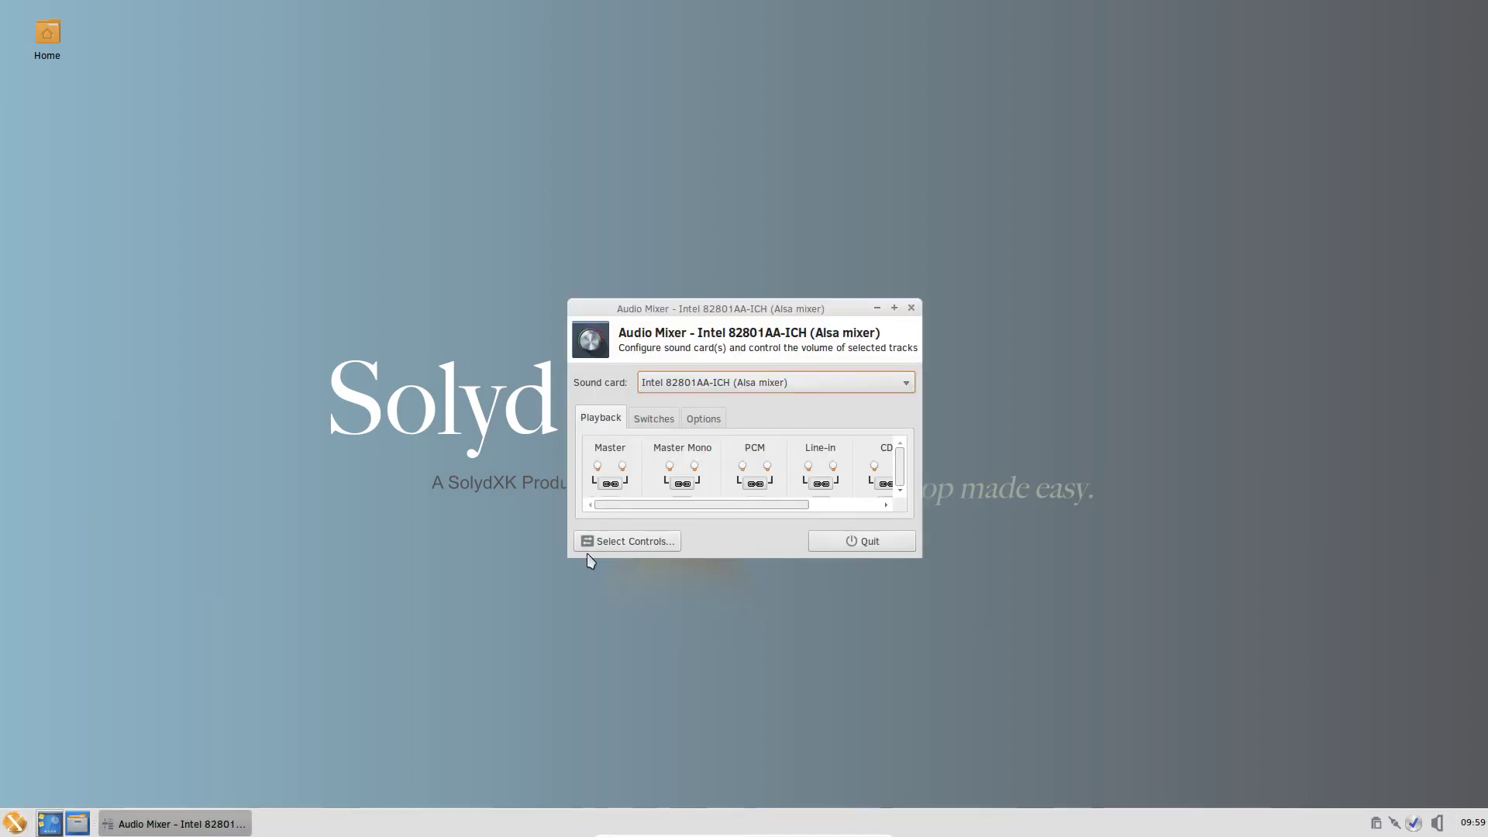
click(912, 308)
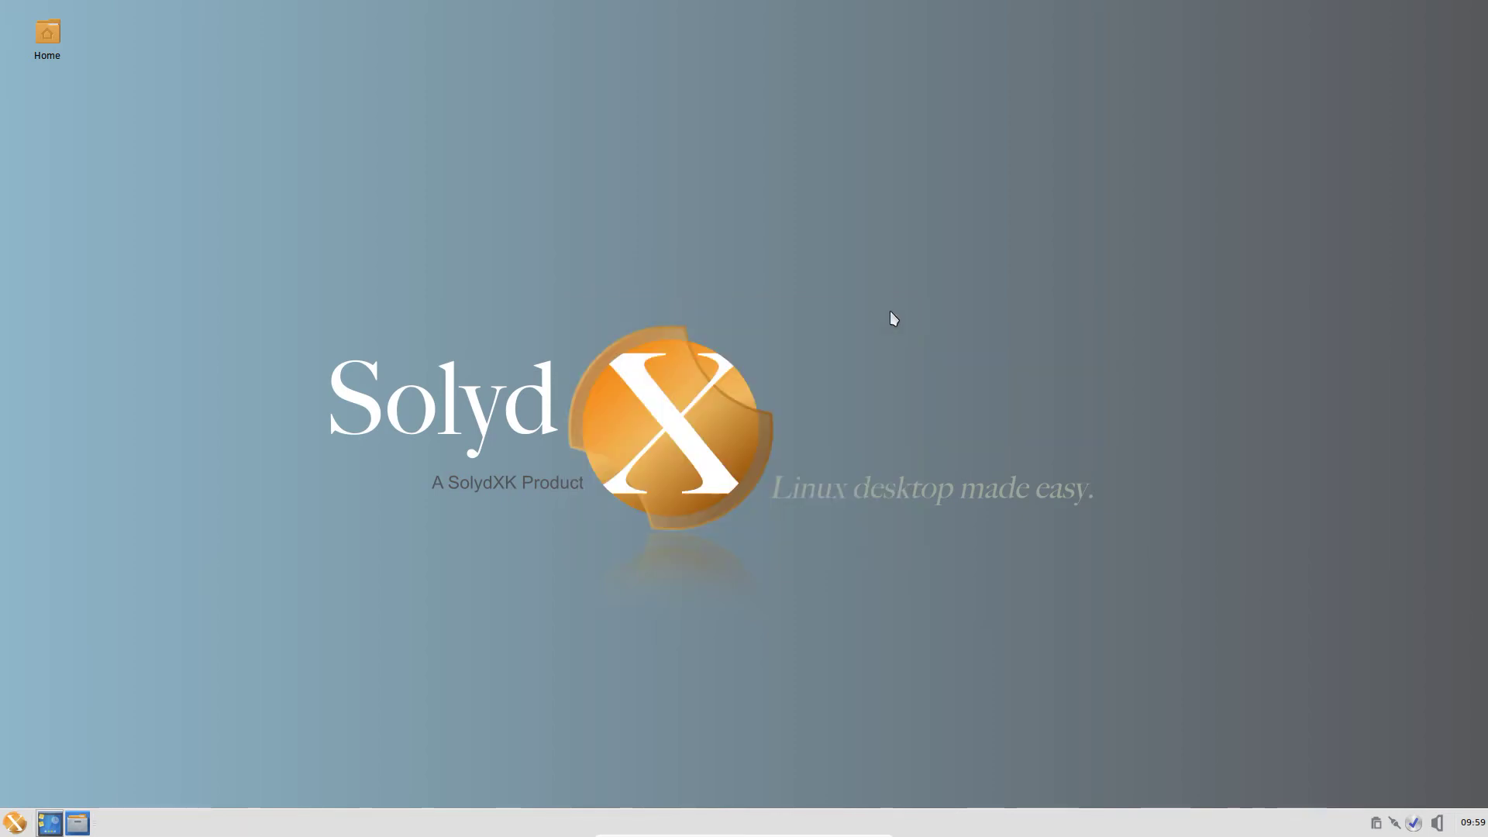
Step: Launch the Exaile music player from Multimedia, view its empty collection, and close it
click(12, 821)
click(250, 683)
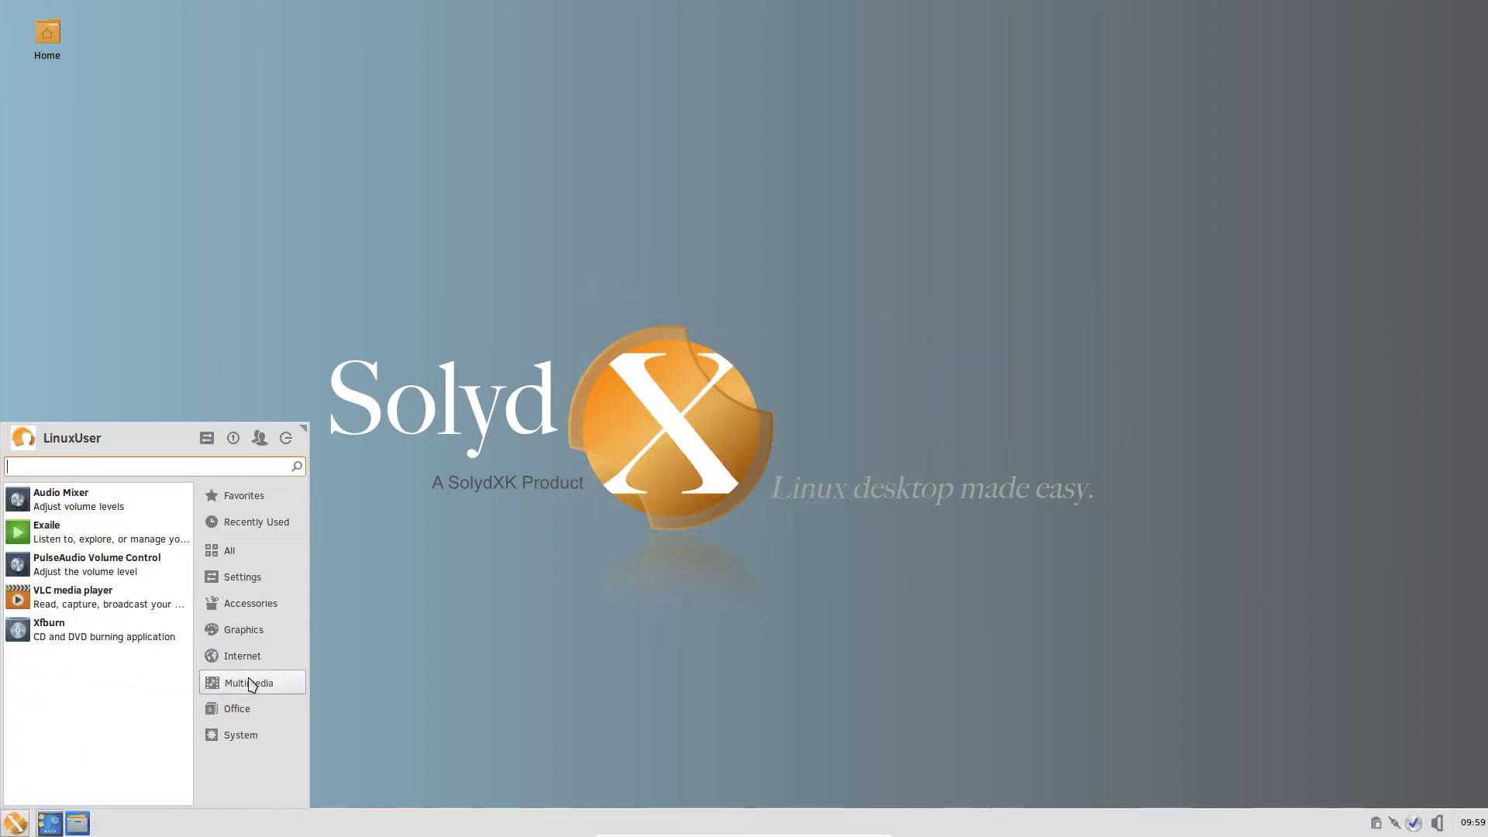
click(112, 542)
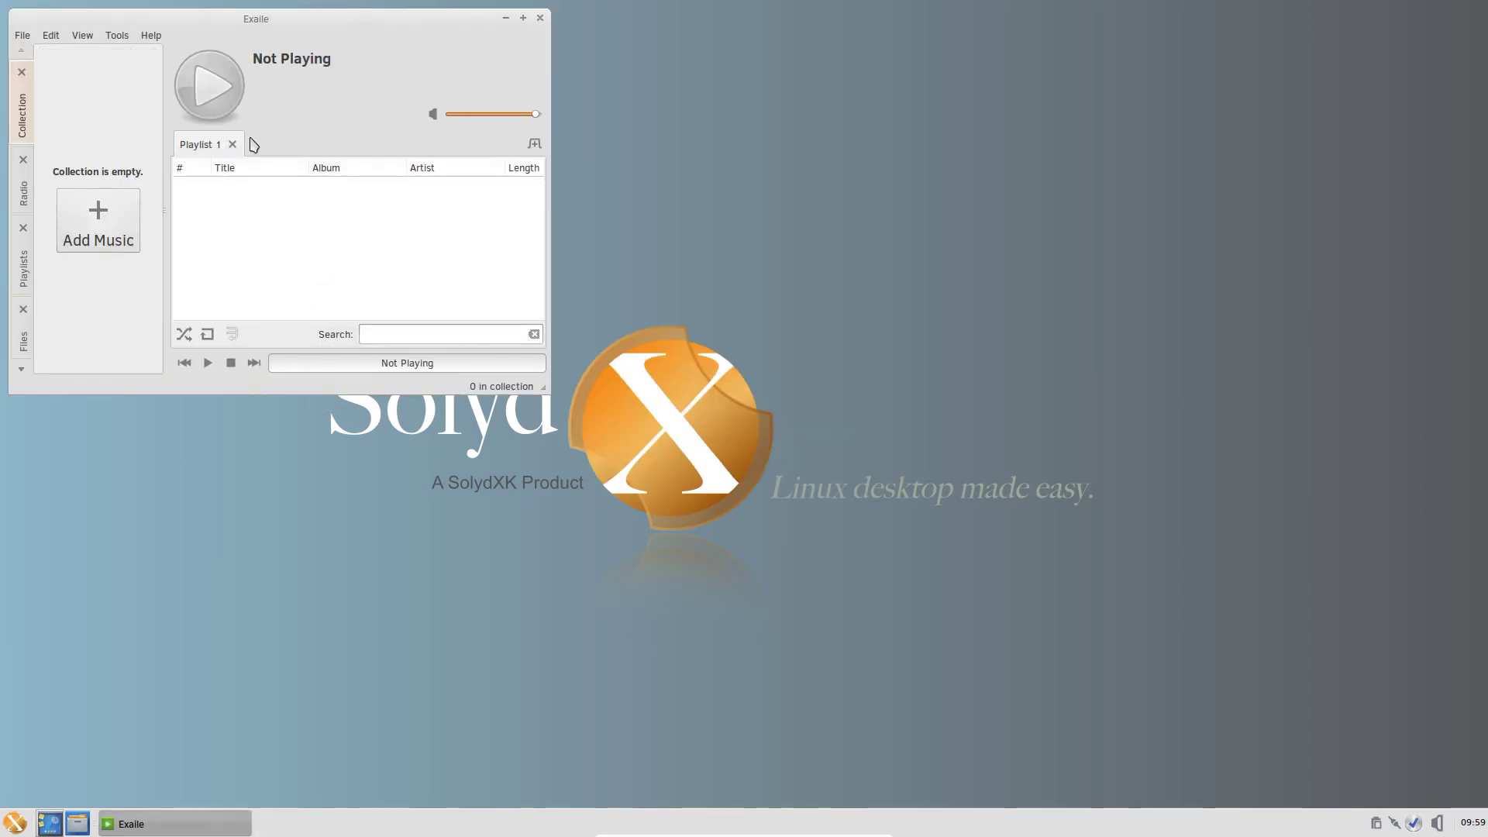
click(540, 18)
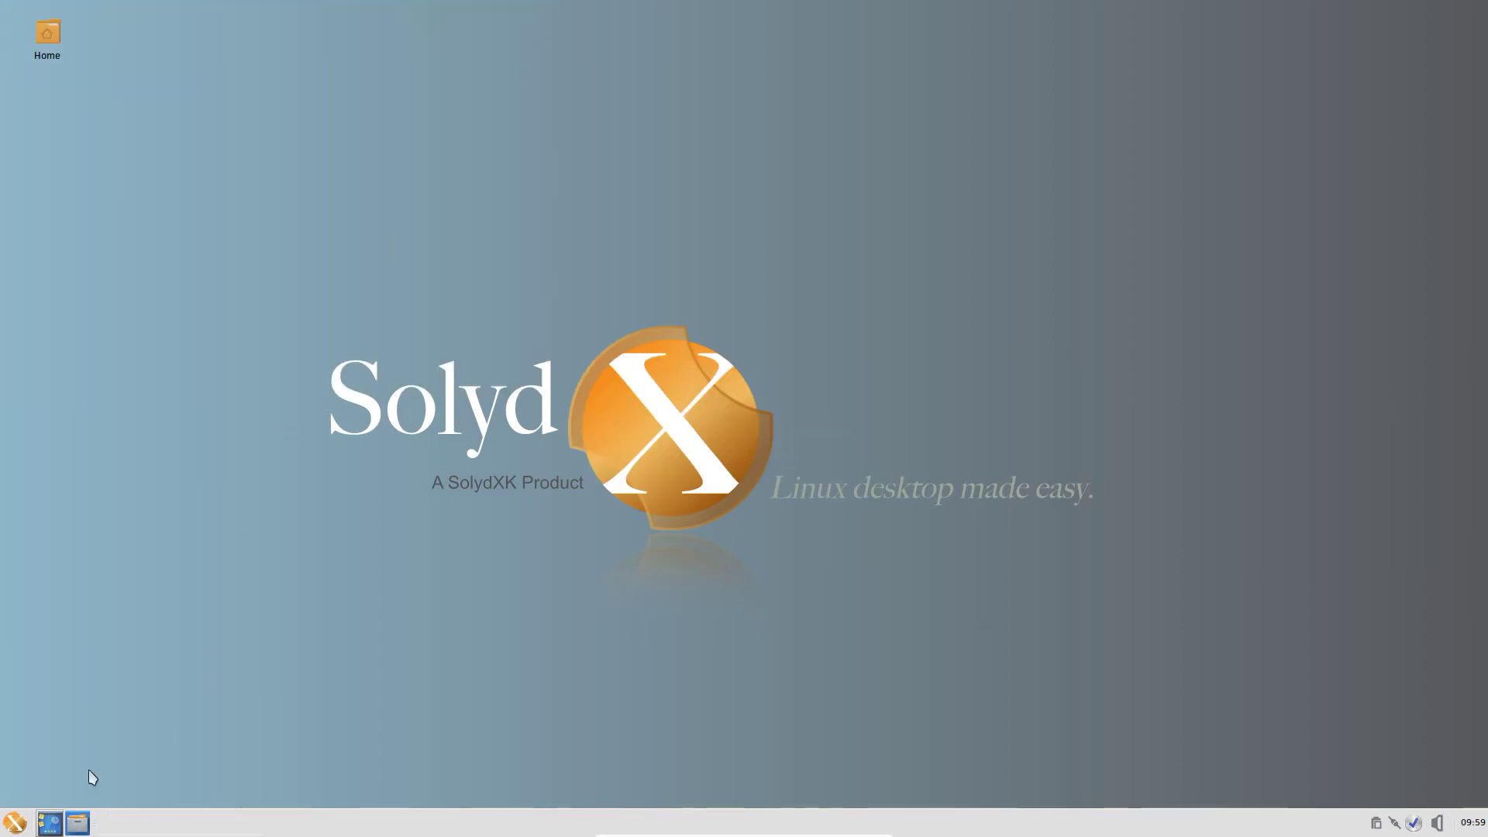
Step: Reopen the applications menu and browse the Internet and Multimedia categories
click(16, 822)
click(243, 656)
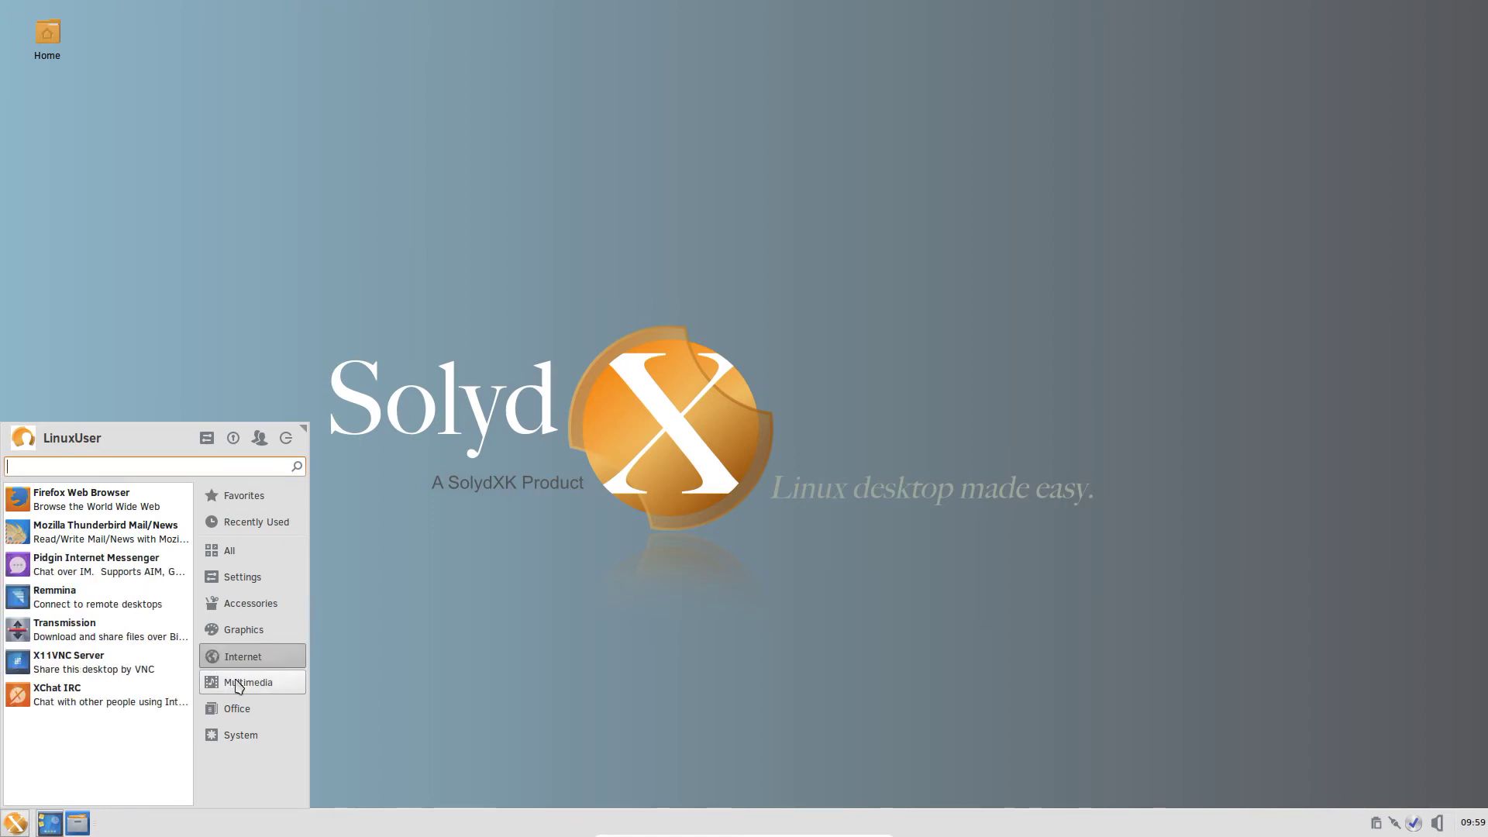
click(238, 685)
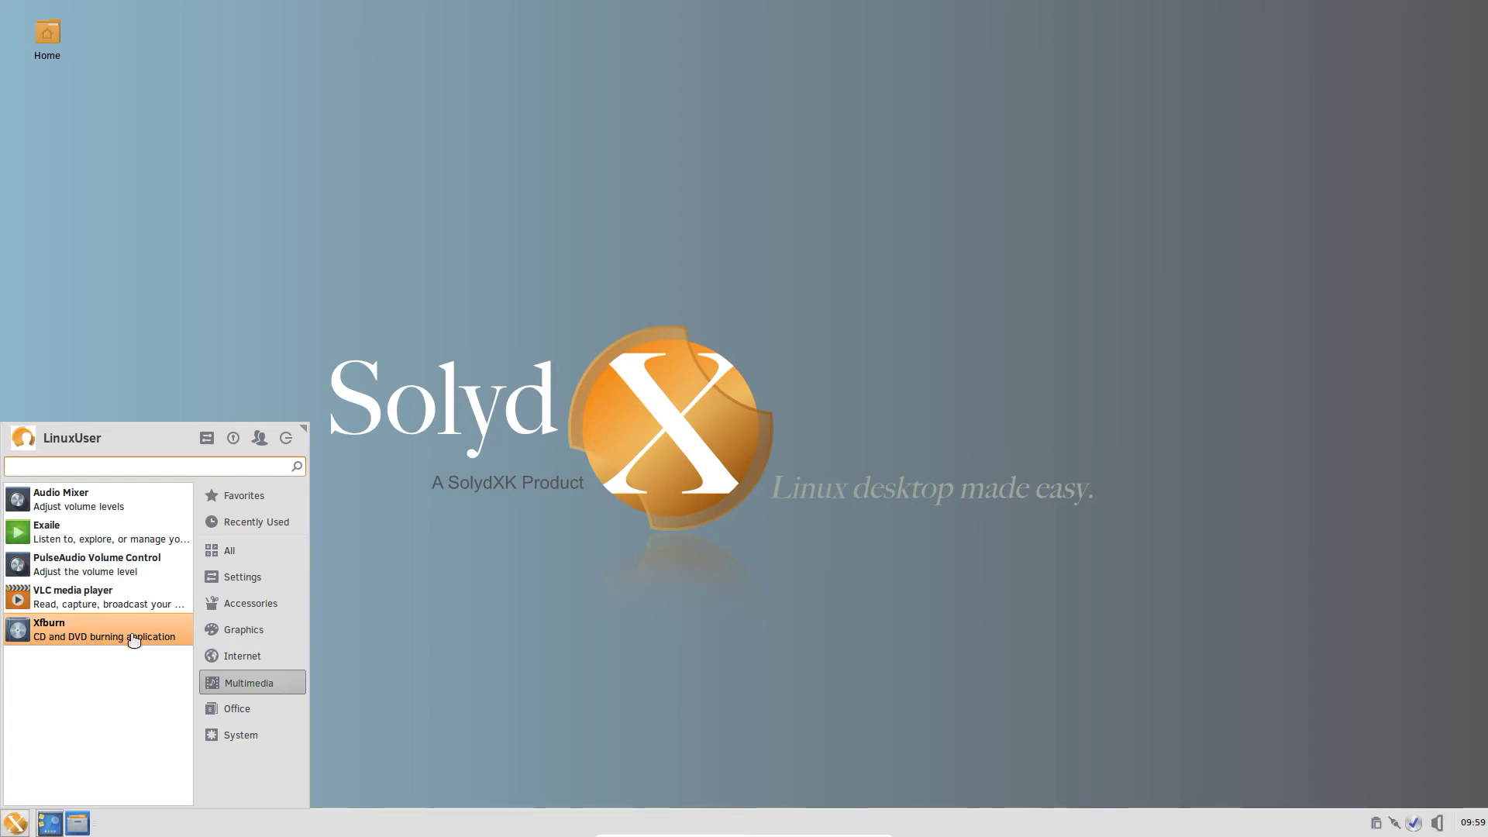
Step: Launch Orage Calendar from the Office category, showing June 2015, then close its window
click(245, 718)
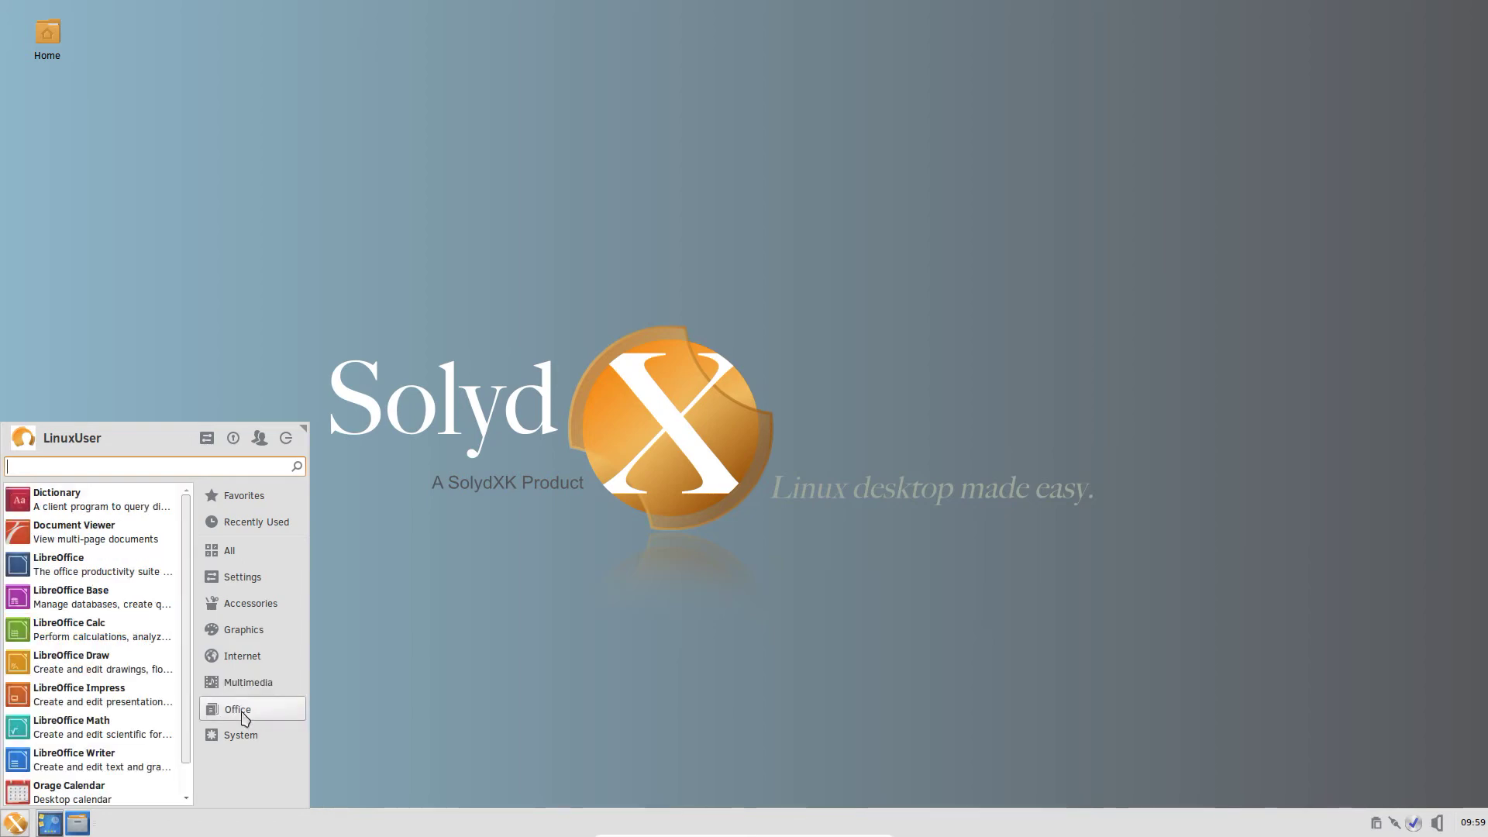
scroll(189, 600, down, 1)
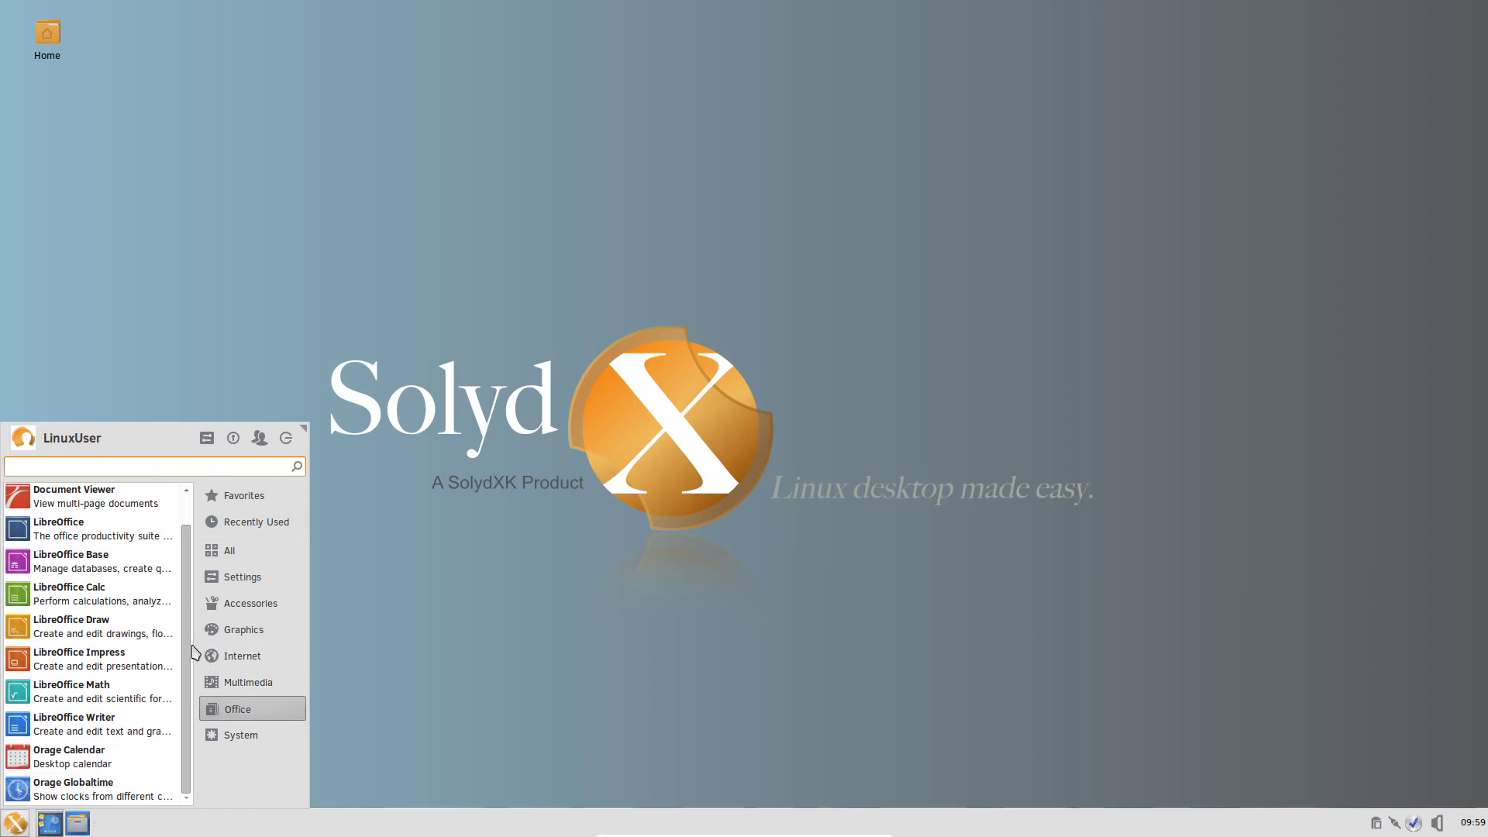
click(83, 758)
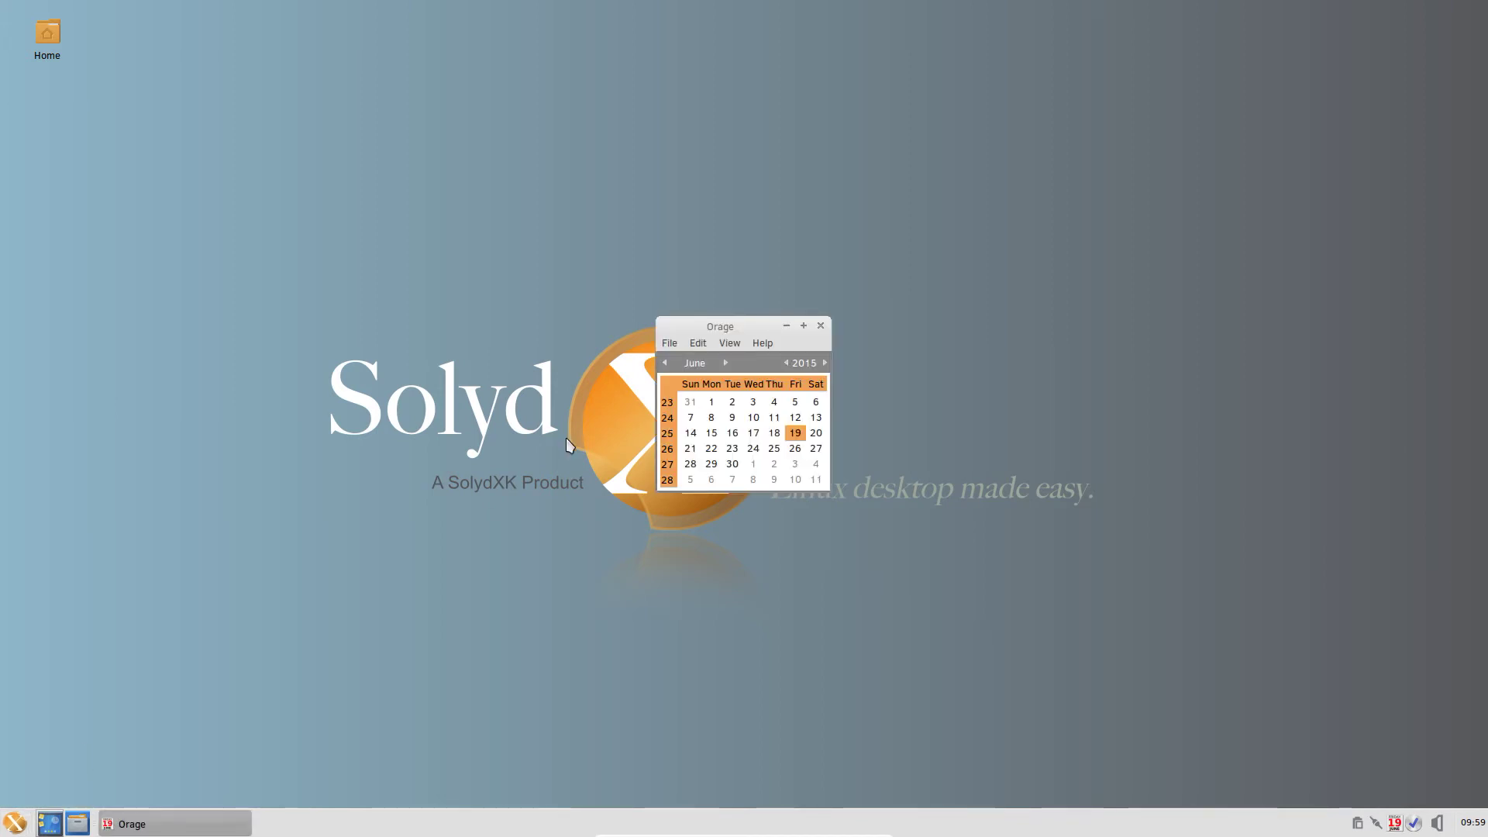
click(820, 325)
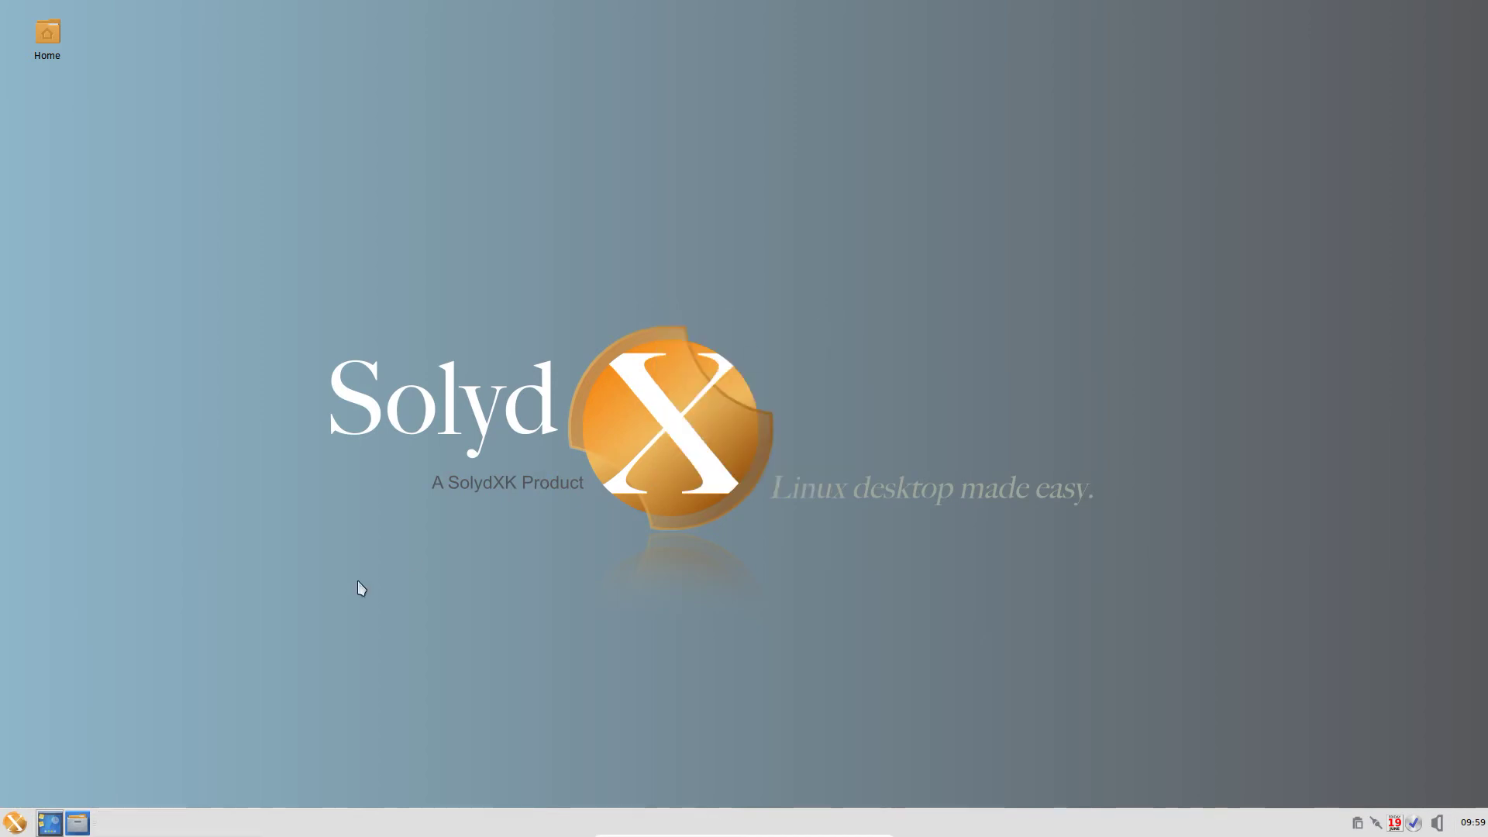
Step: Scroll through the System category and launch the SolydXK Welcome program
click(14, 821)
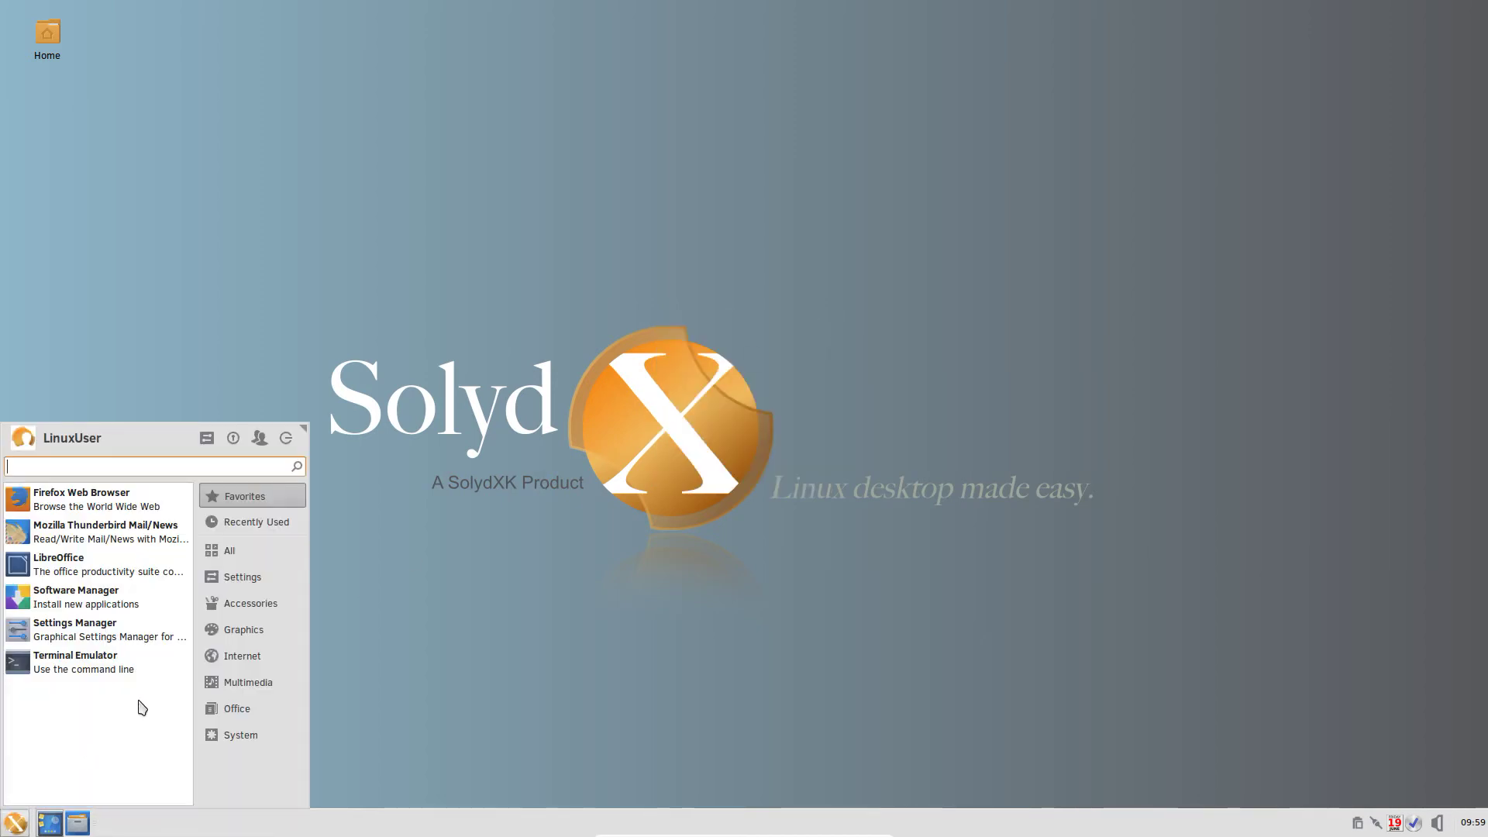
mouse_move(240, 736)
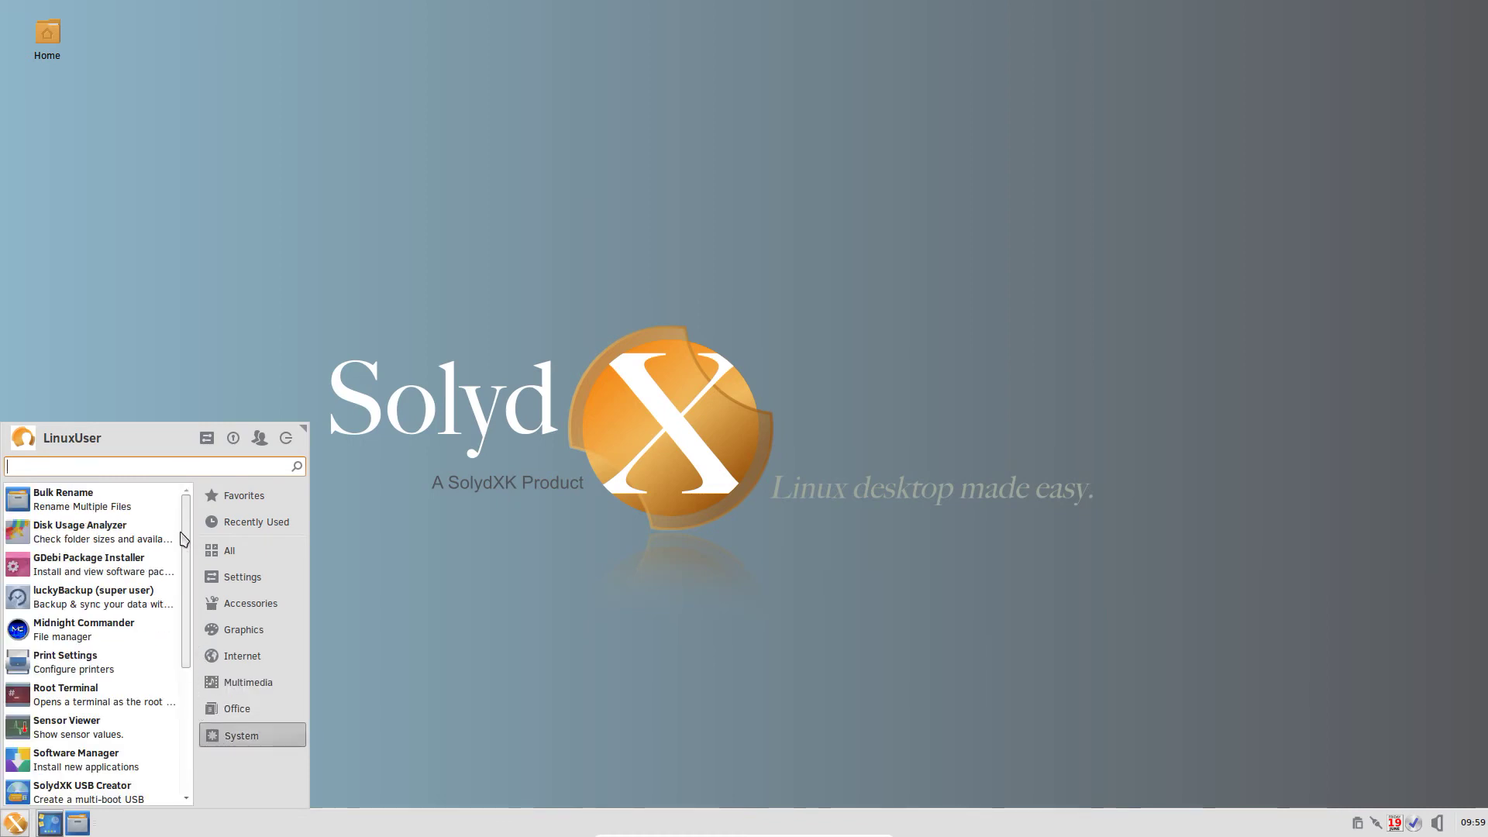
drag(186, 533, 190, 665)
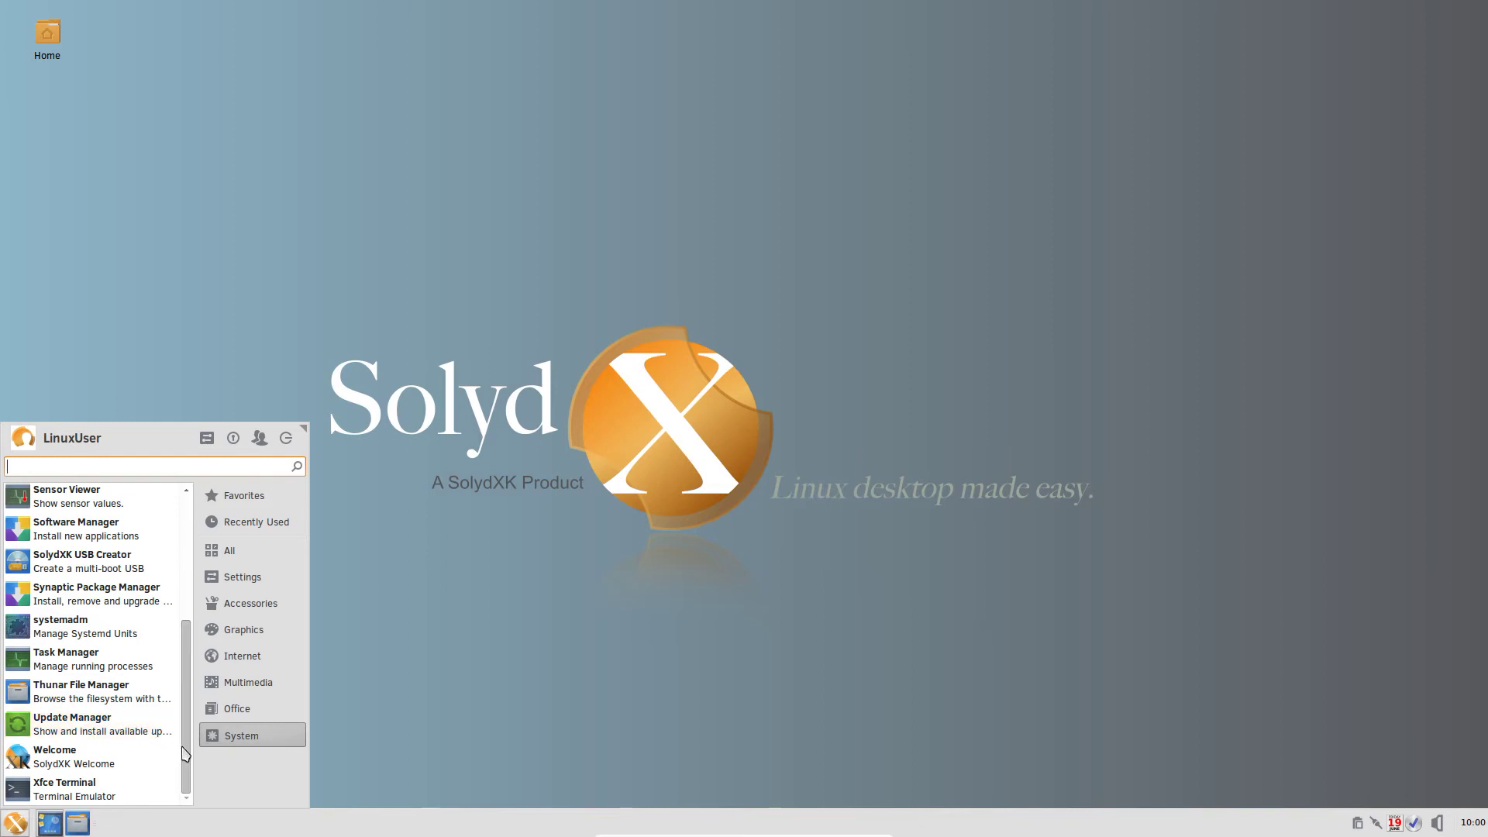
click(90, 757)
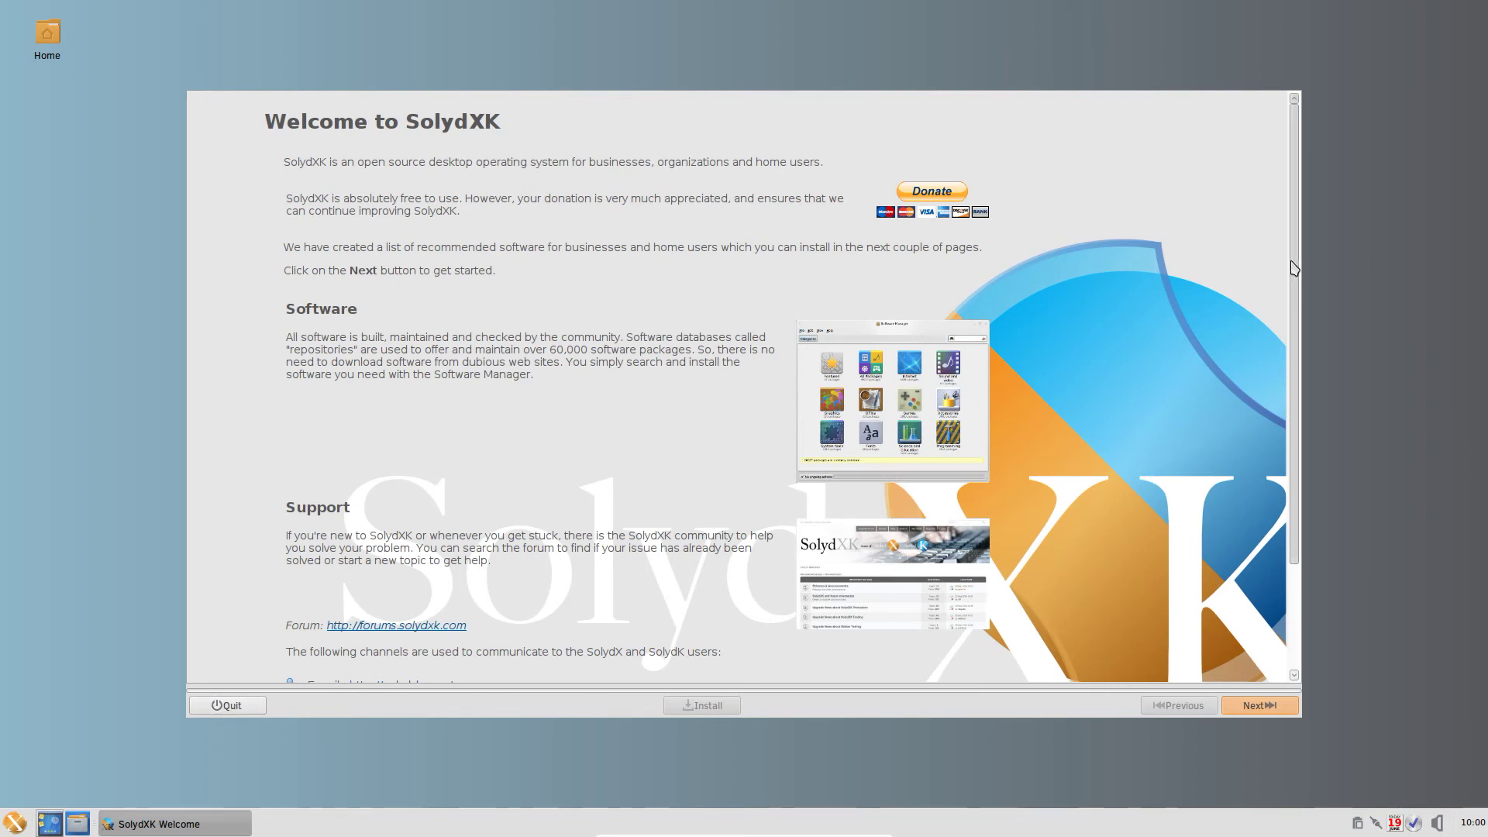
Step: Scroll the Welcome page, quit it, and reopen the applications menu on Favorites
mouse_move(1292, 267)
mouse_down()
mouse_move(1296, 402)
mouse_move(1299, 239)
mouse_up()
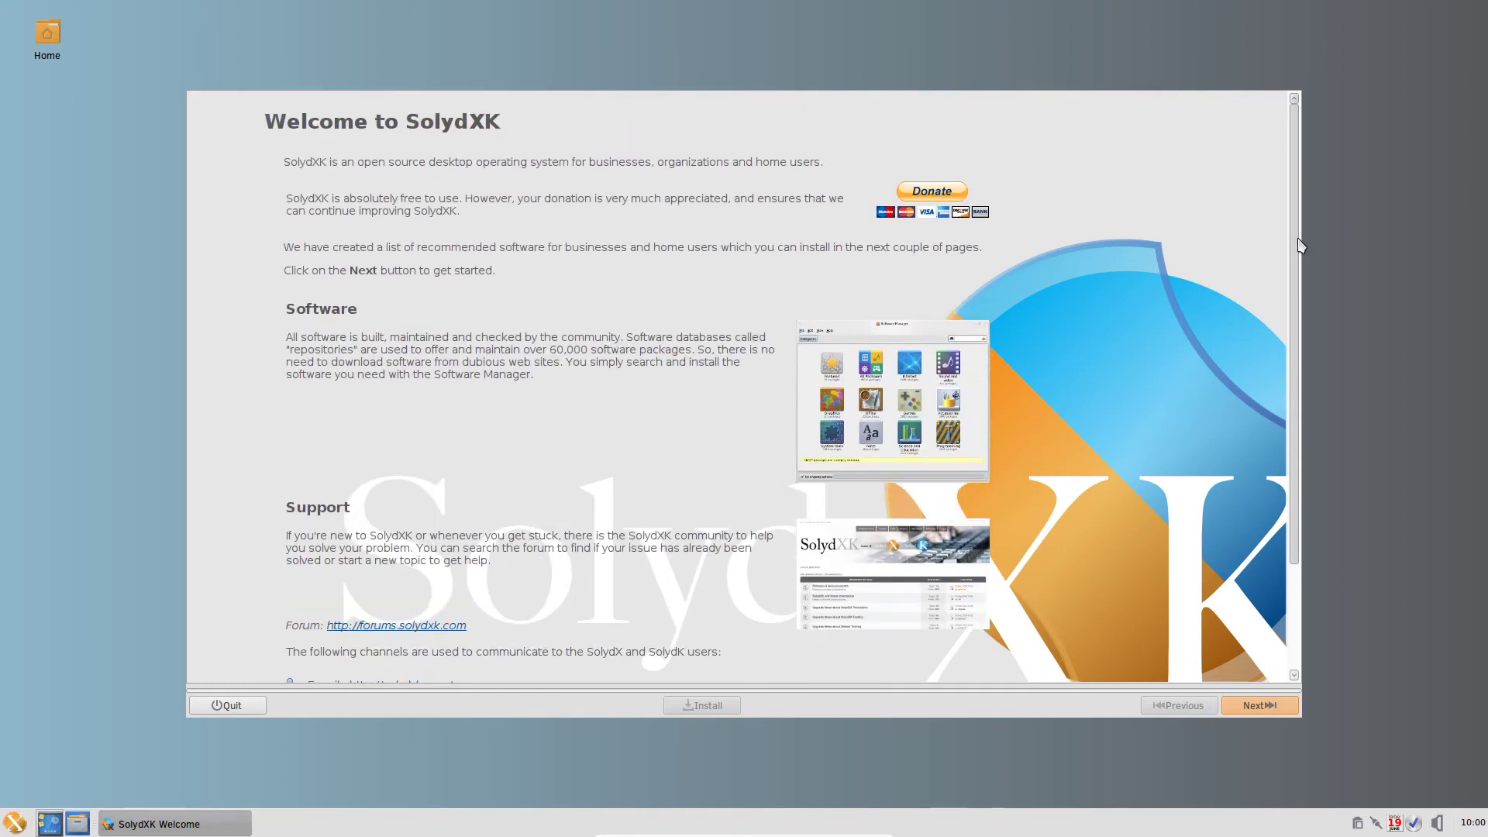
click(219, 705)
click(16, 823)
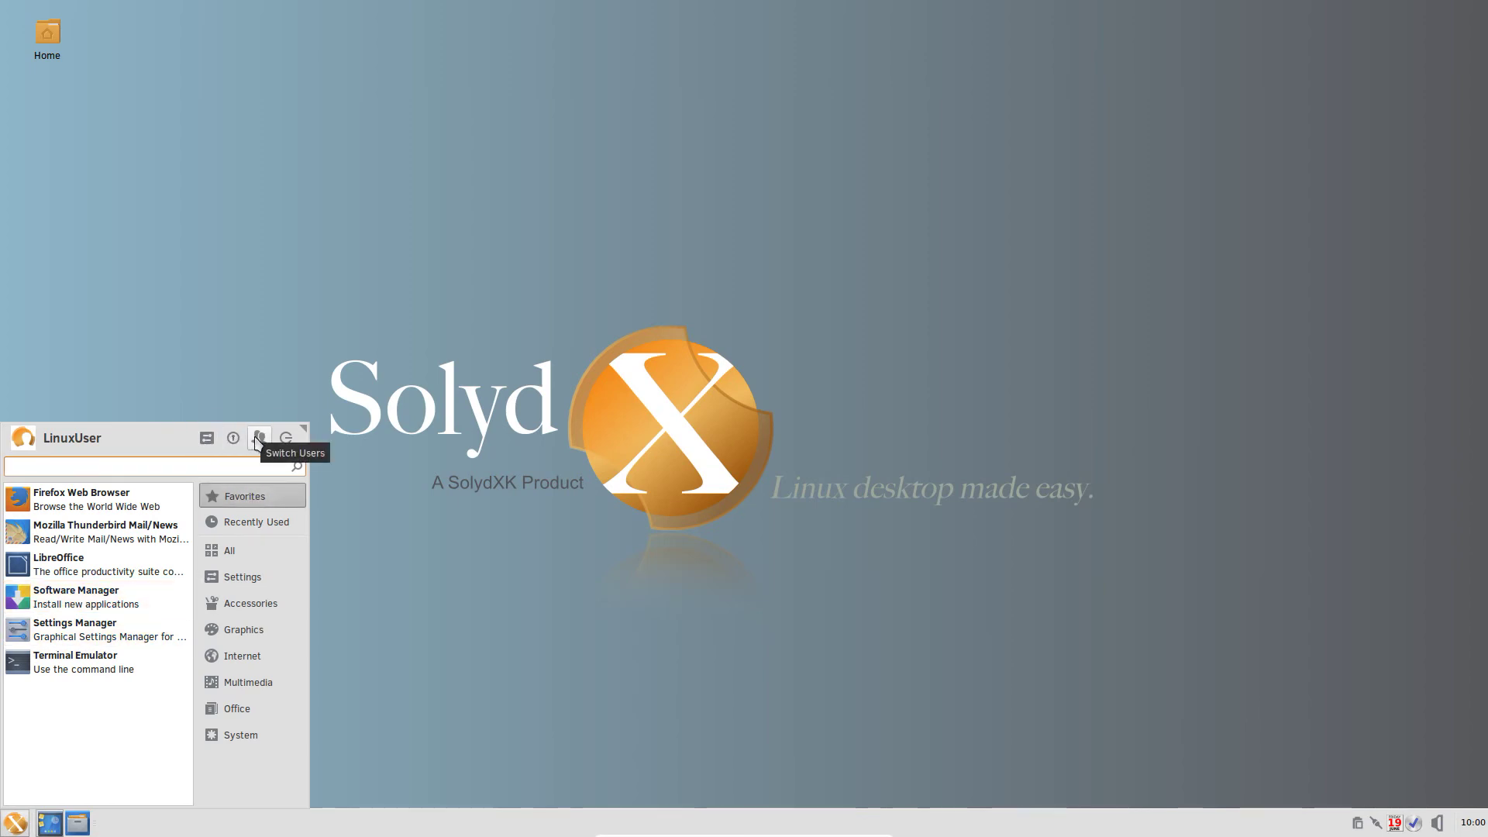
Step: Open Settings Manager, move it up-left, widen it to four columns, and scroll to System
click(206, 440)
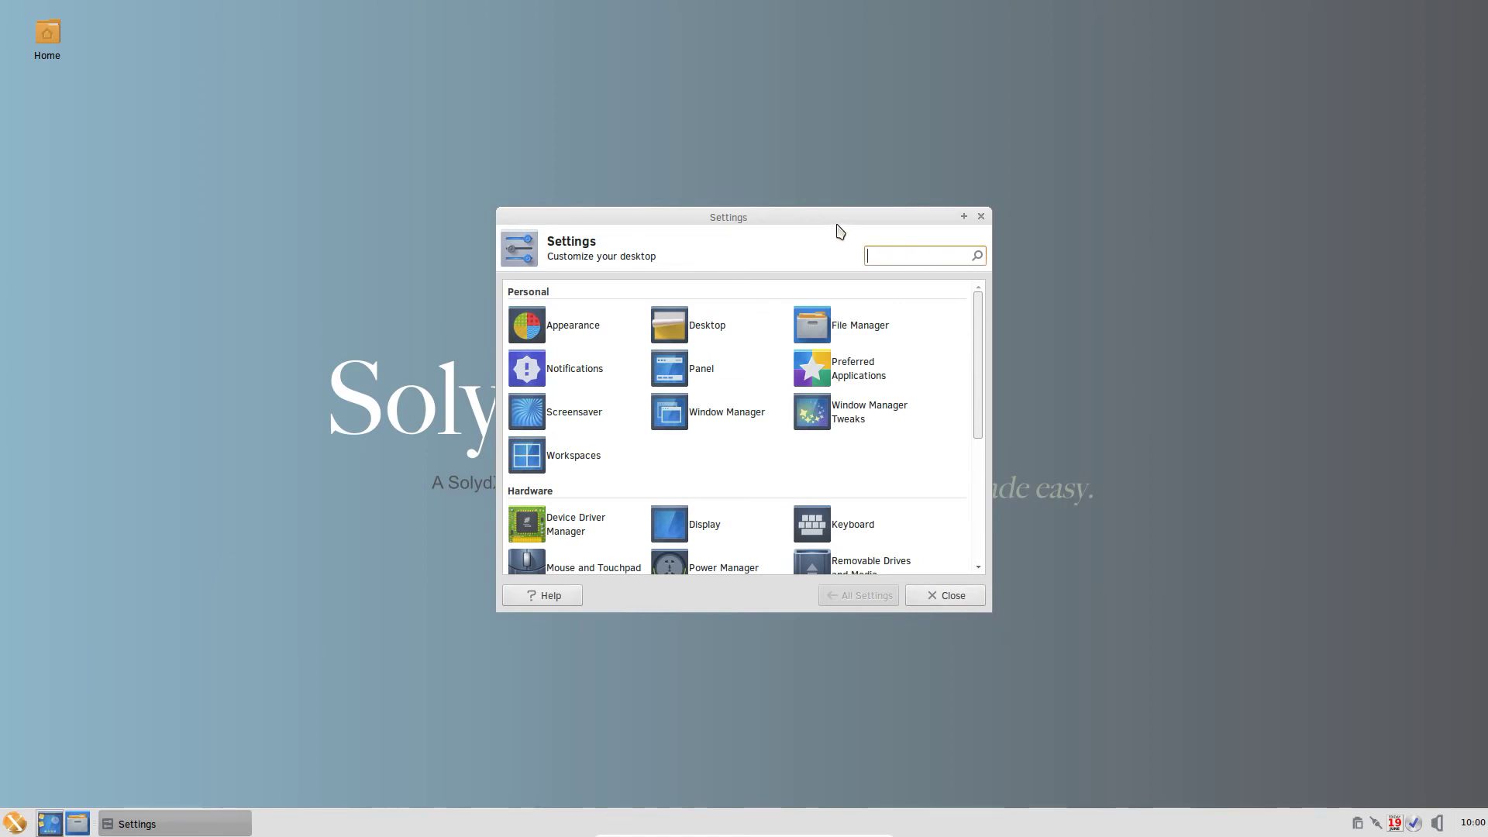
drag(836, 223, 759, 79)
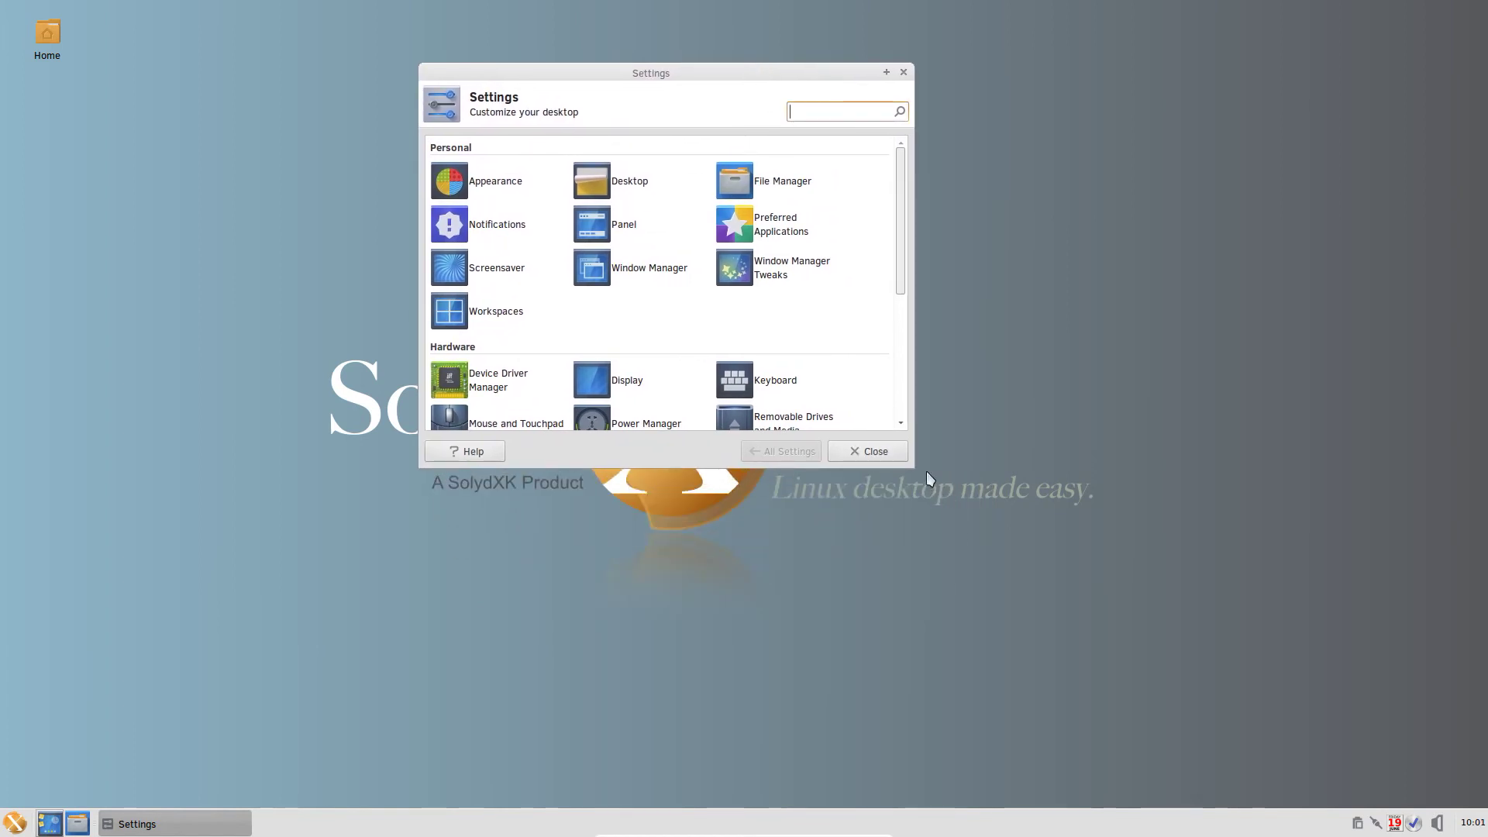
drag(916, 466, 1105, 479)
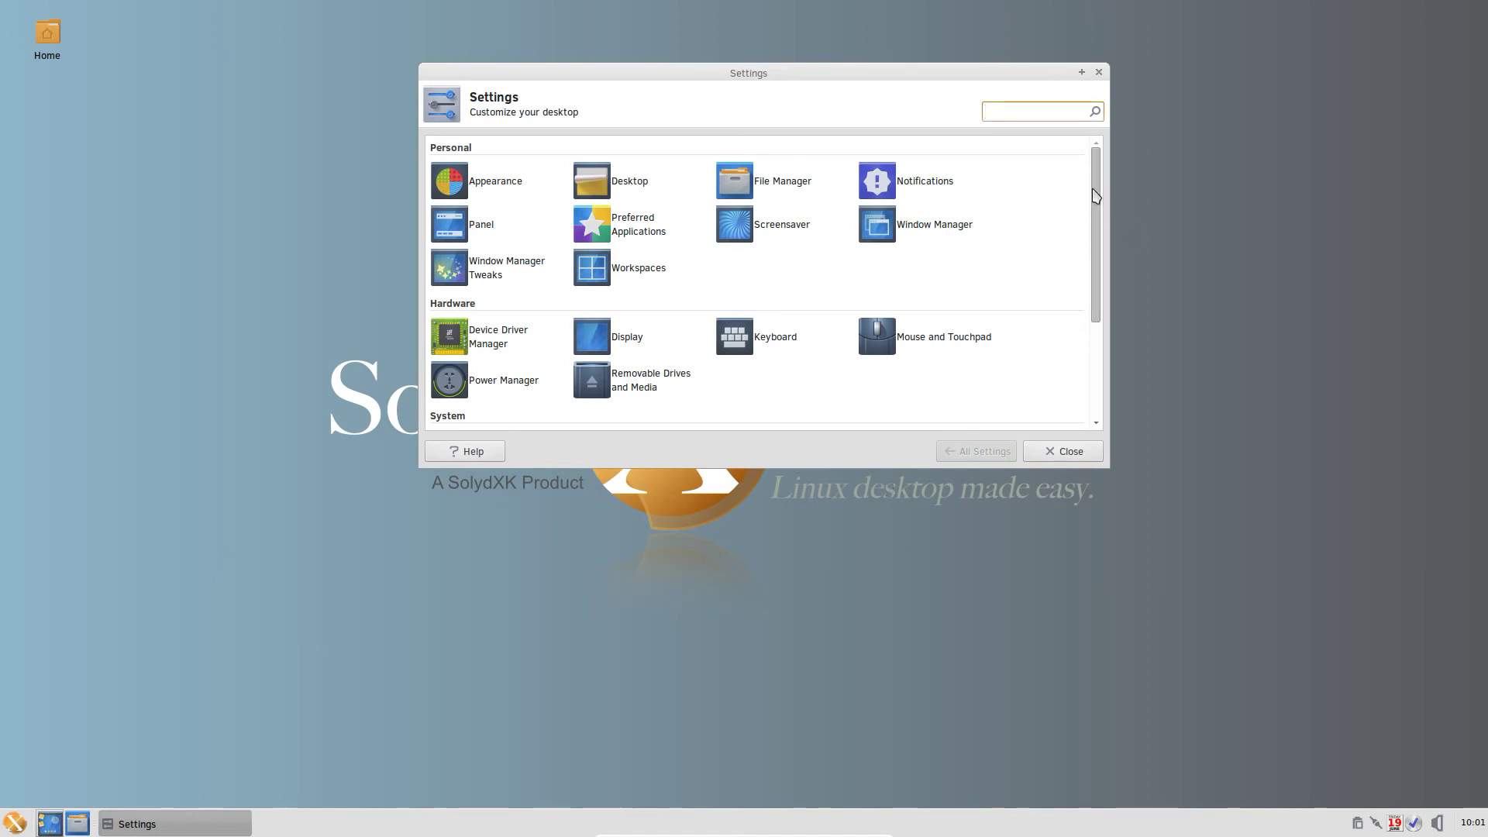
mouse_move(1092, 185)
mouse_down()
mouse_move(1085, 256)
mouse_move(1094, 166)
mouse_up()
drag(1100, 188, 1091, 275)
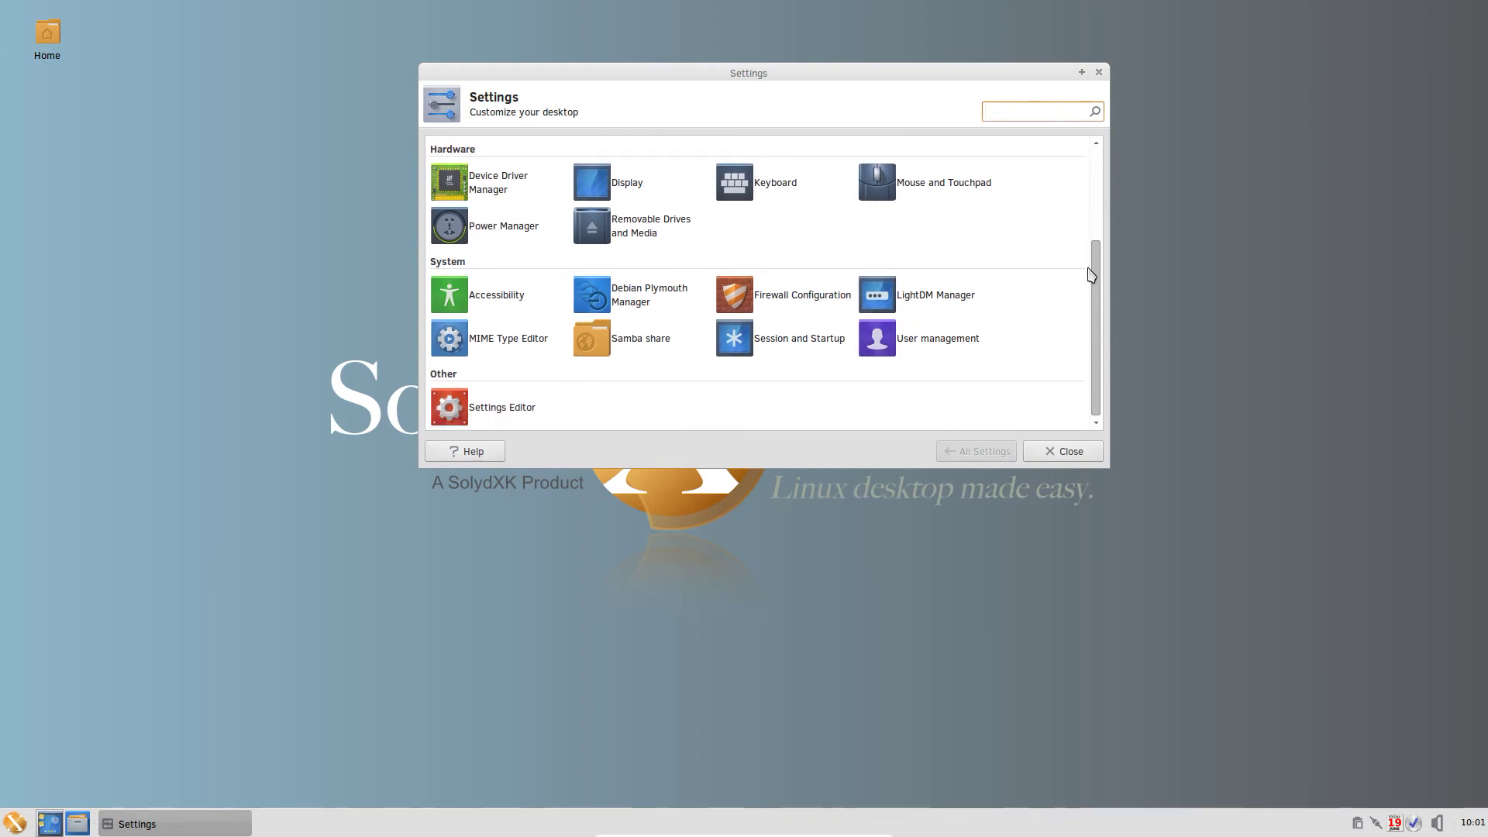
Step: Check Display at 1920x1080, 60.0 Hz, then reopen Settings Manager and return to All Settings
click(651, 188)
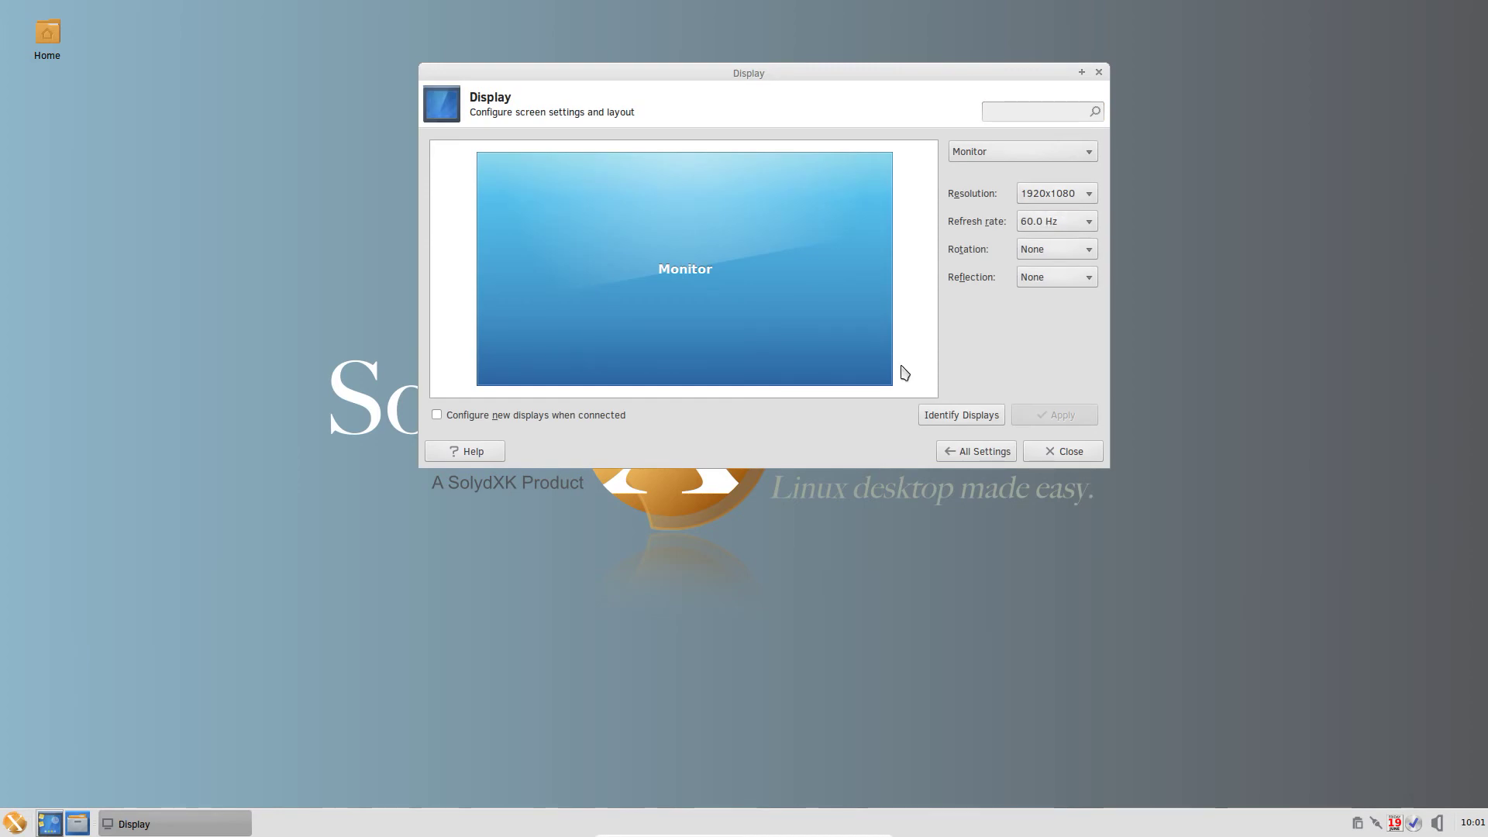
click(1098, 72)
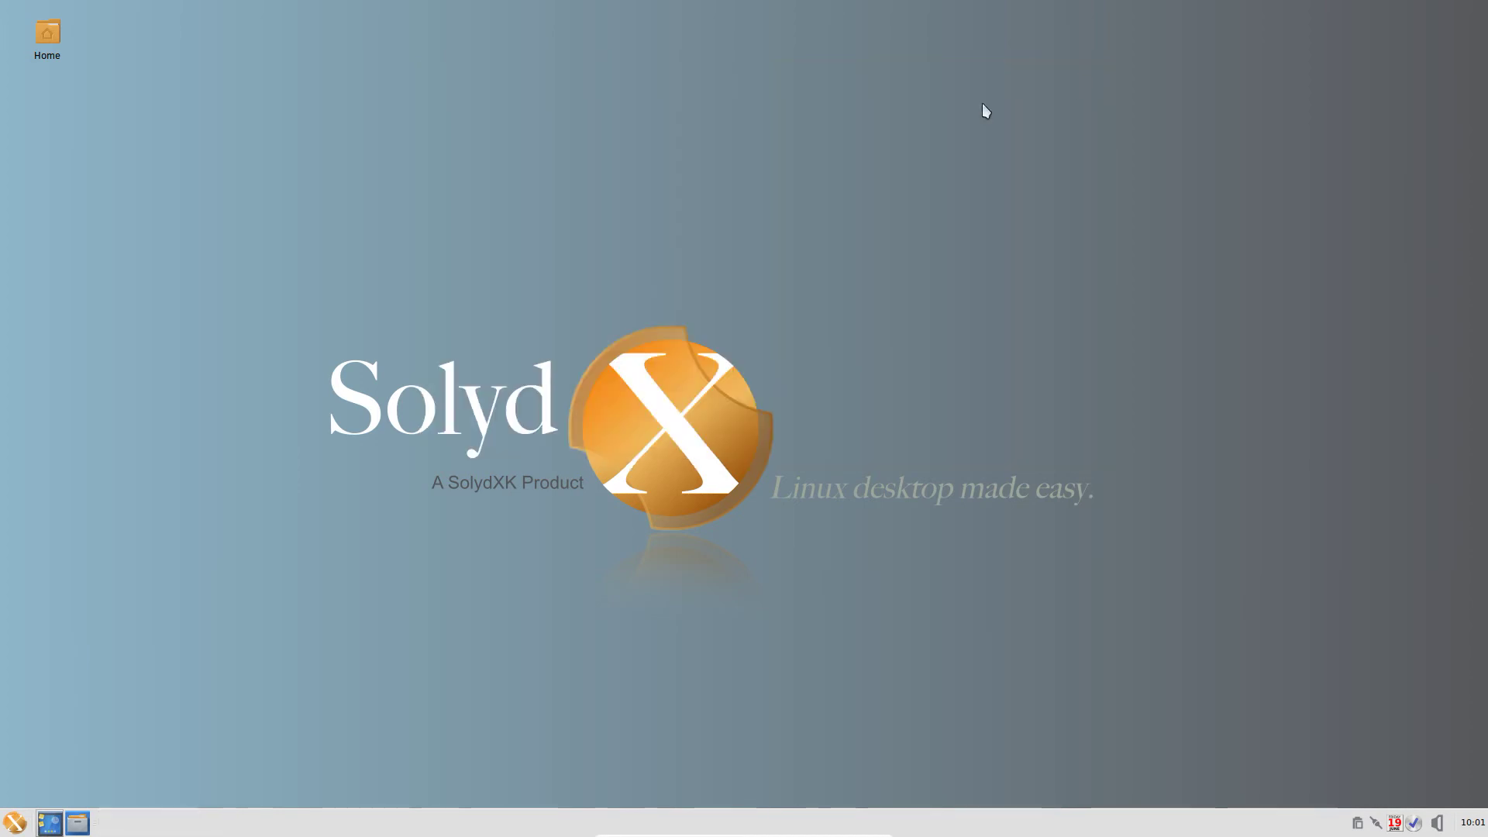
click(14, 822)
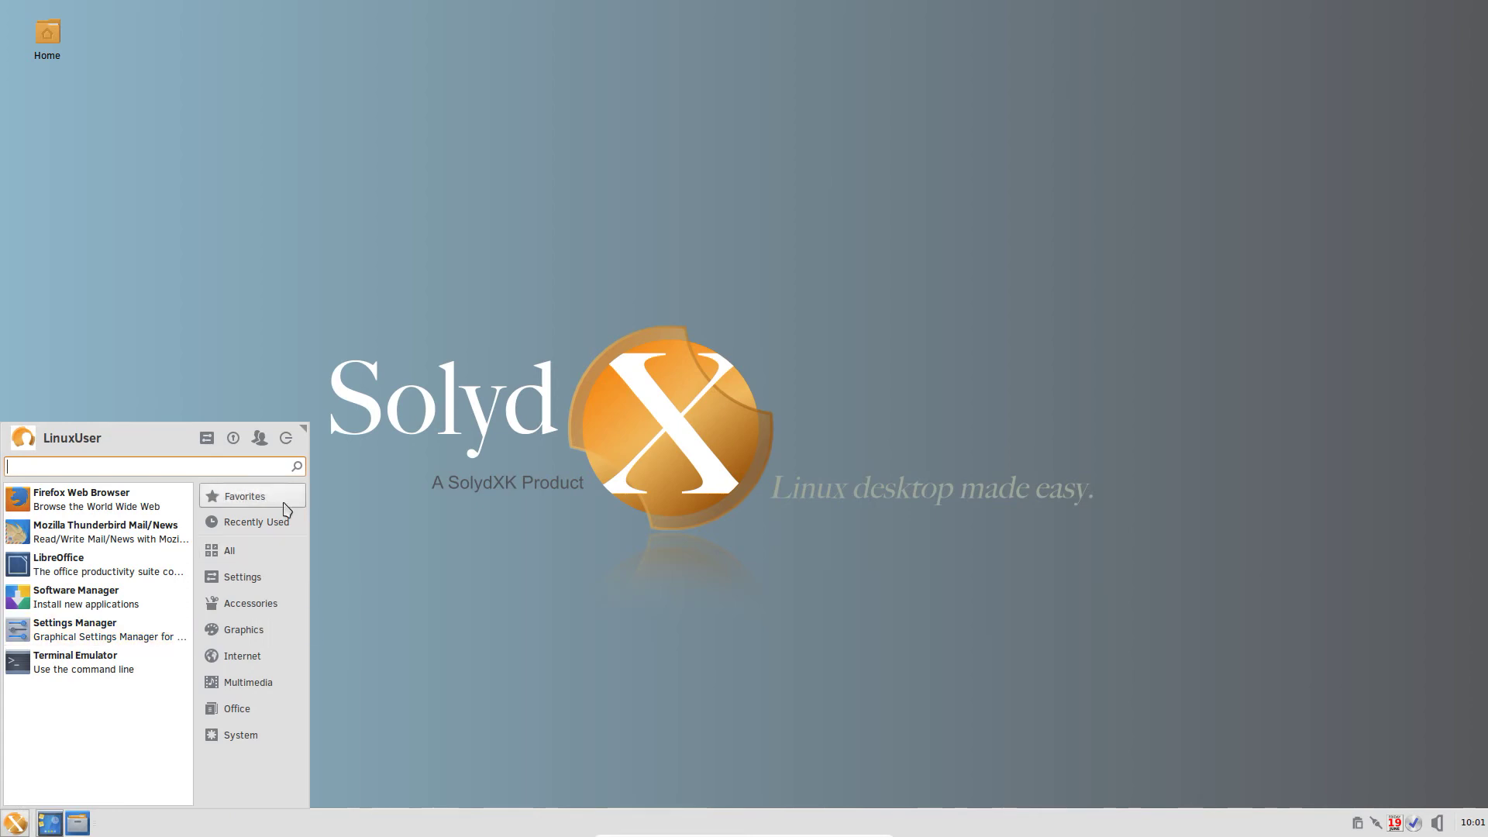
click(206, 438)
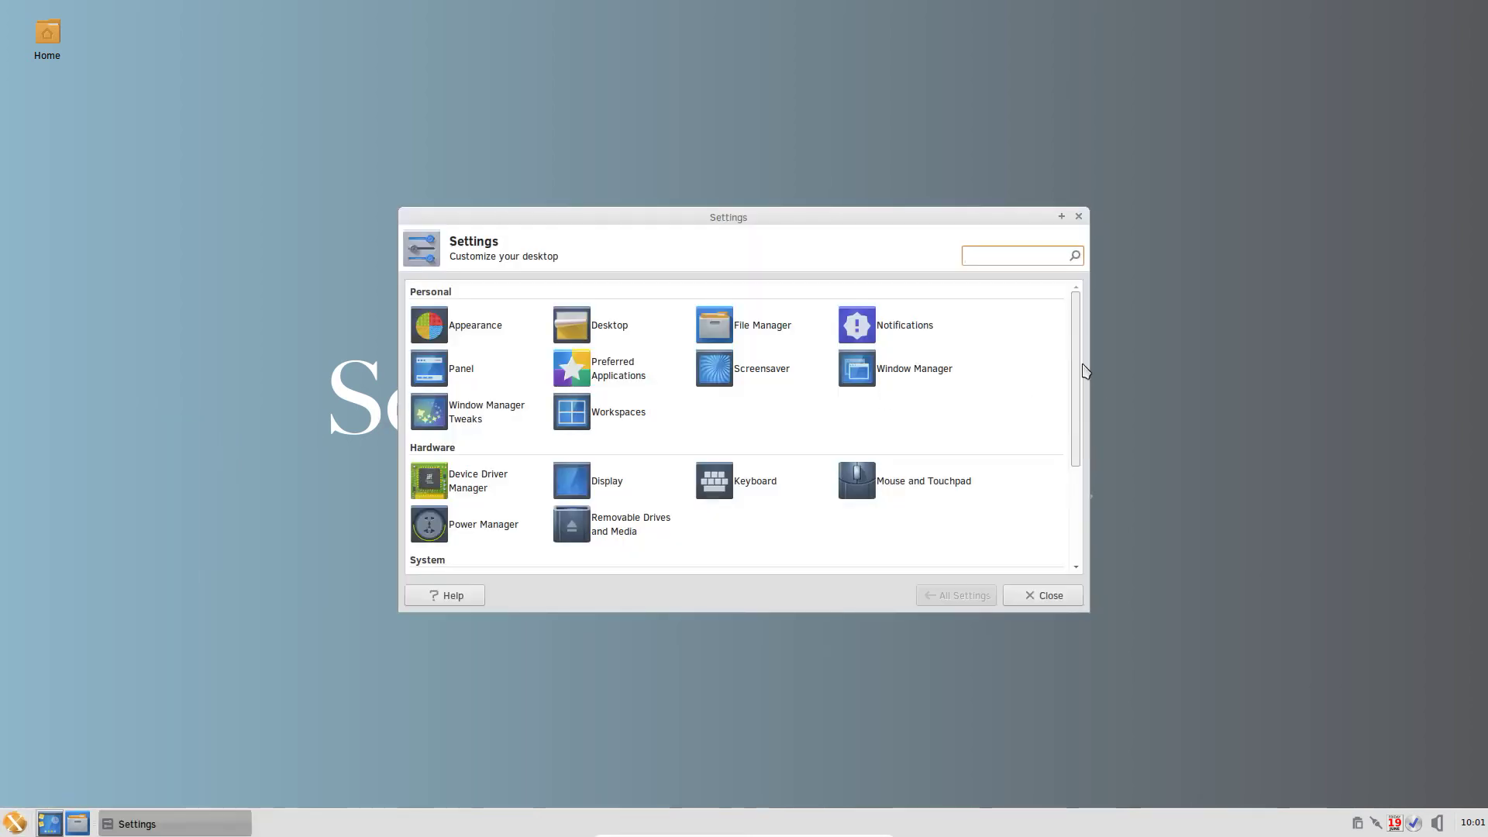
drag(1081, 351, 1079, 418)
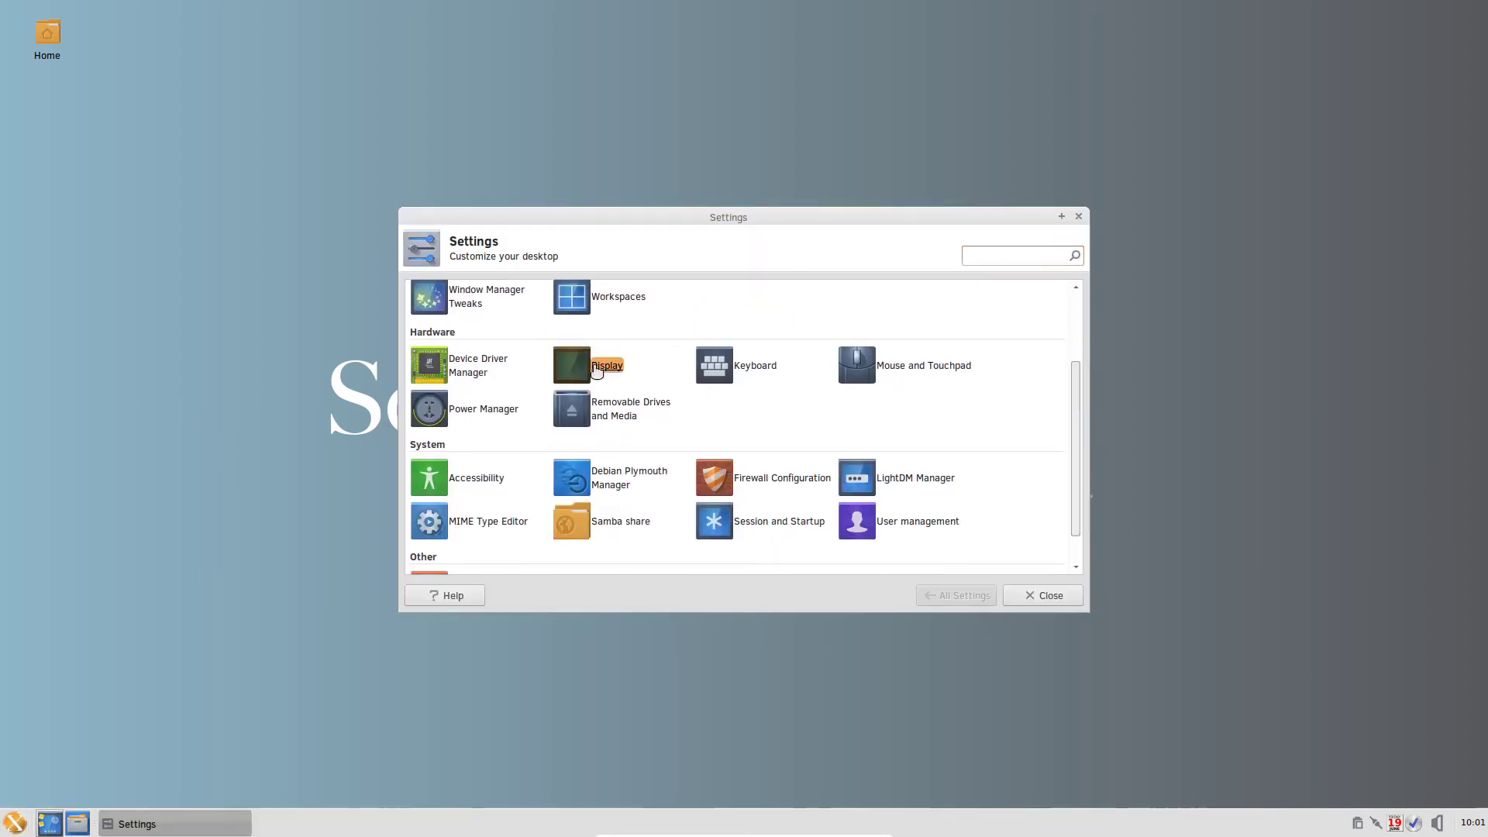
click(575, 366)
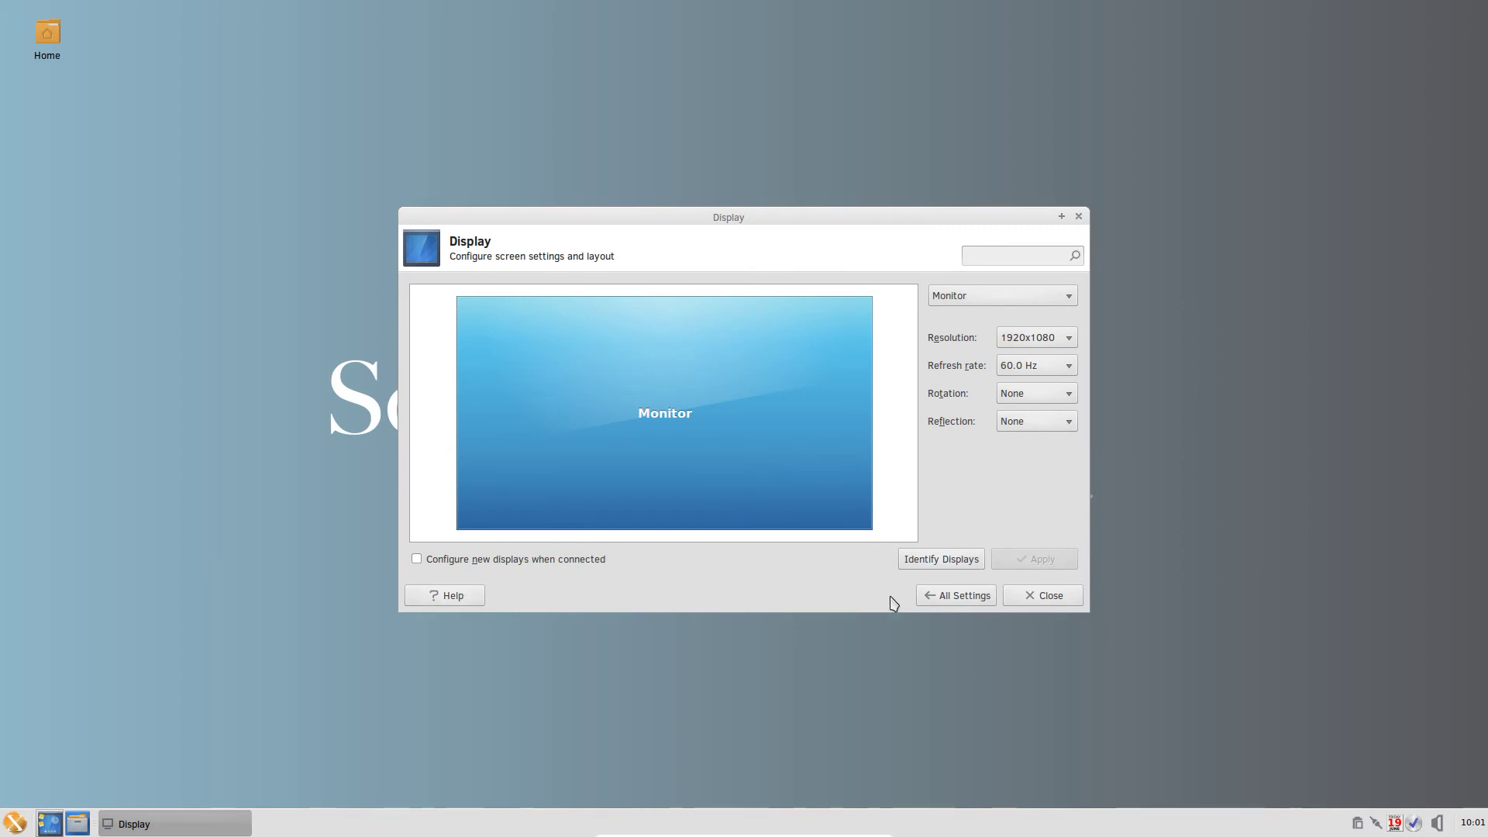
click(958, 601)
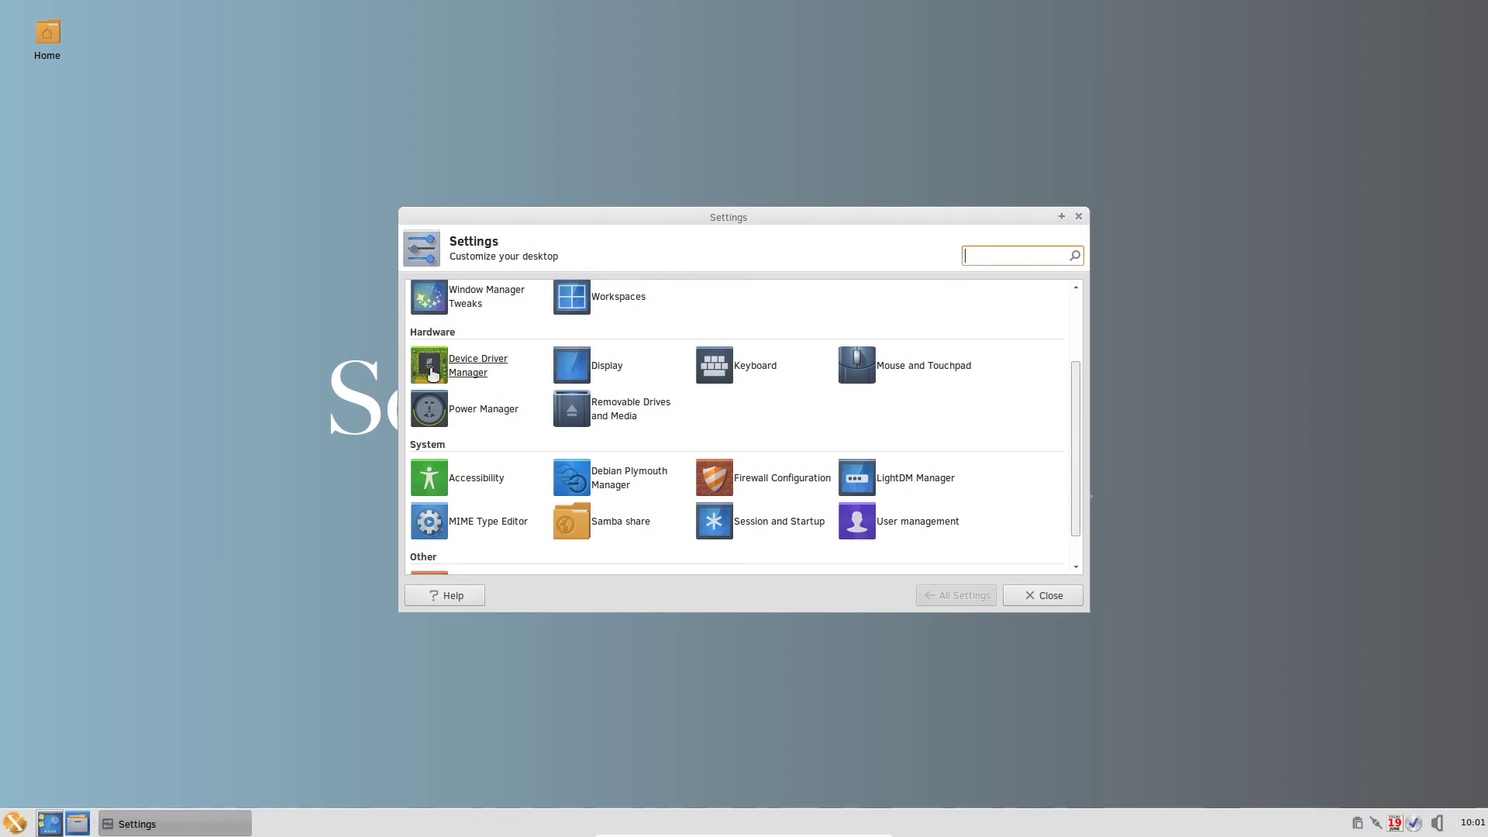
click(469, 365)
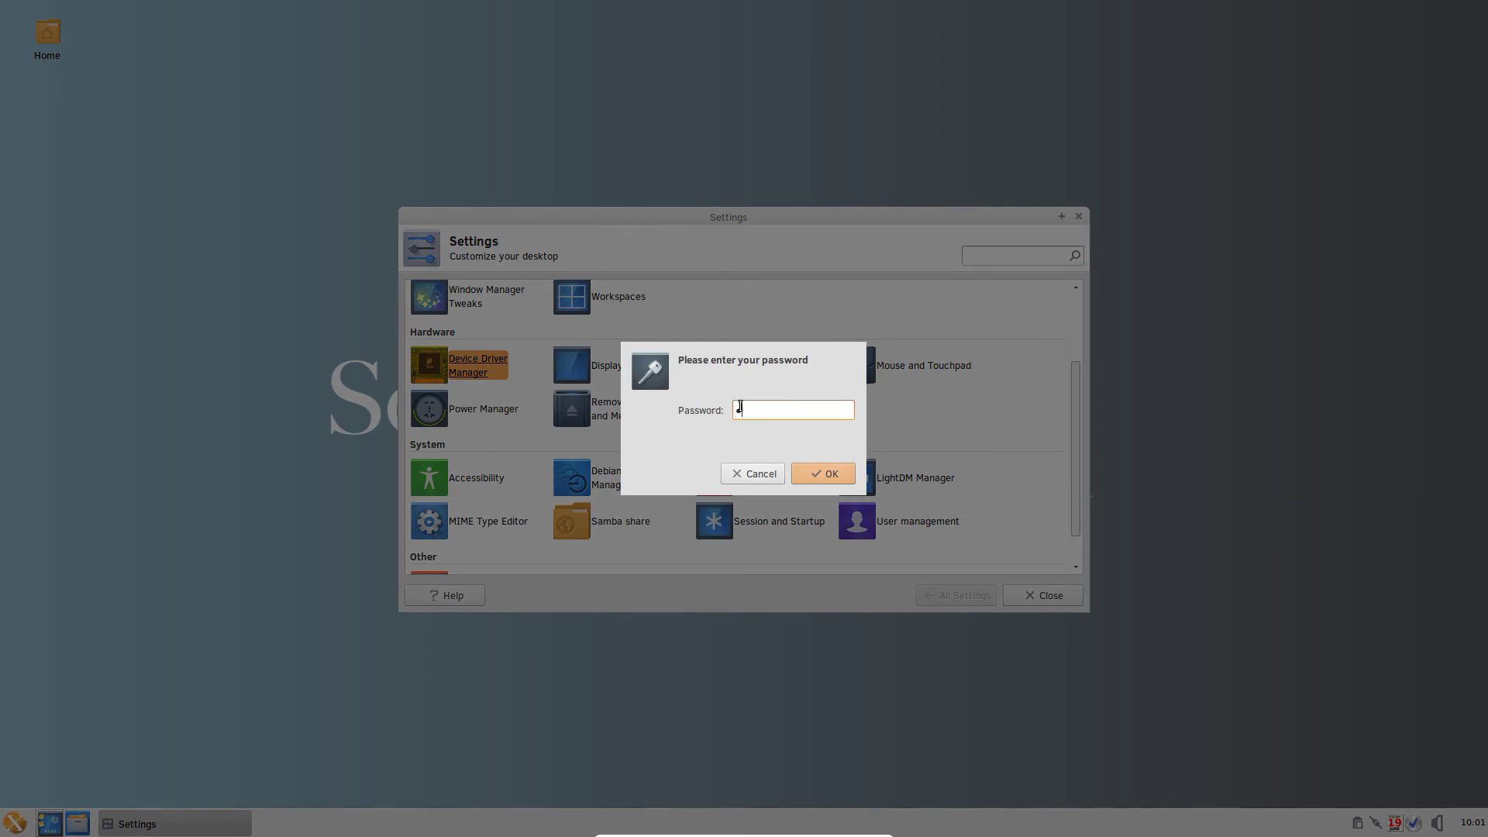
key(Return)
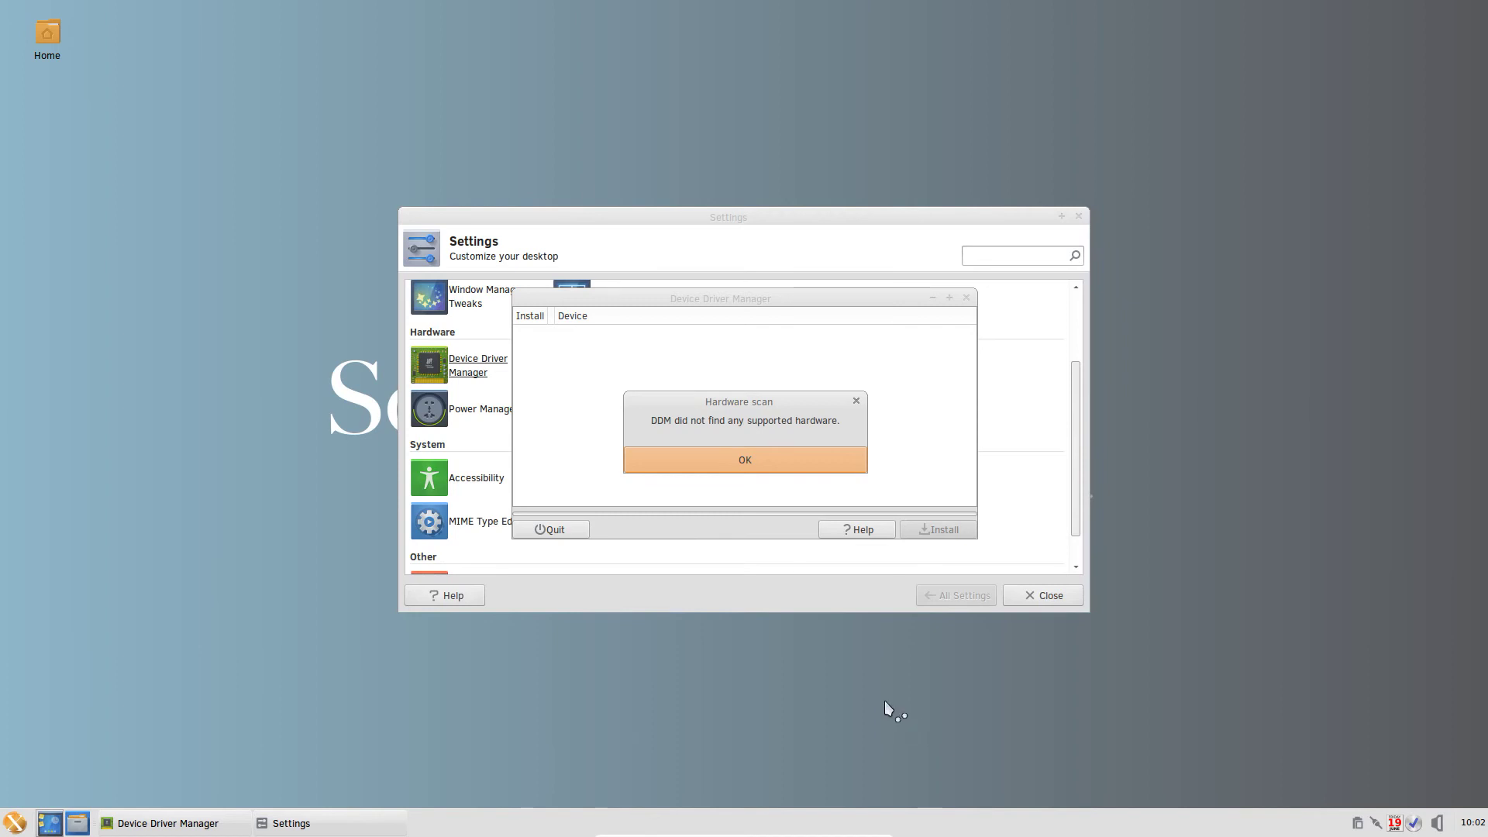
click(826, 463)
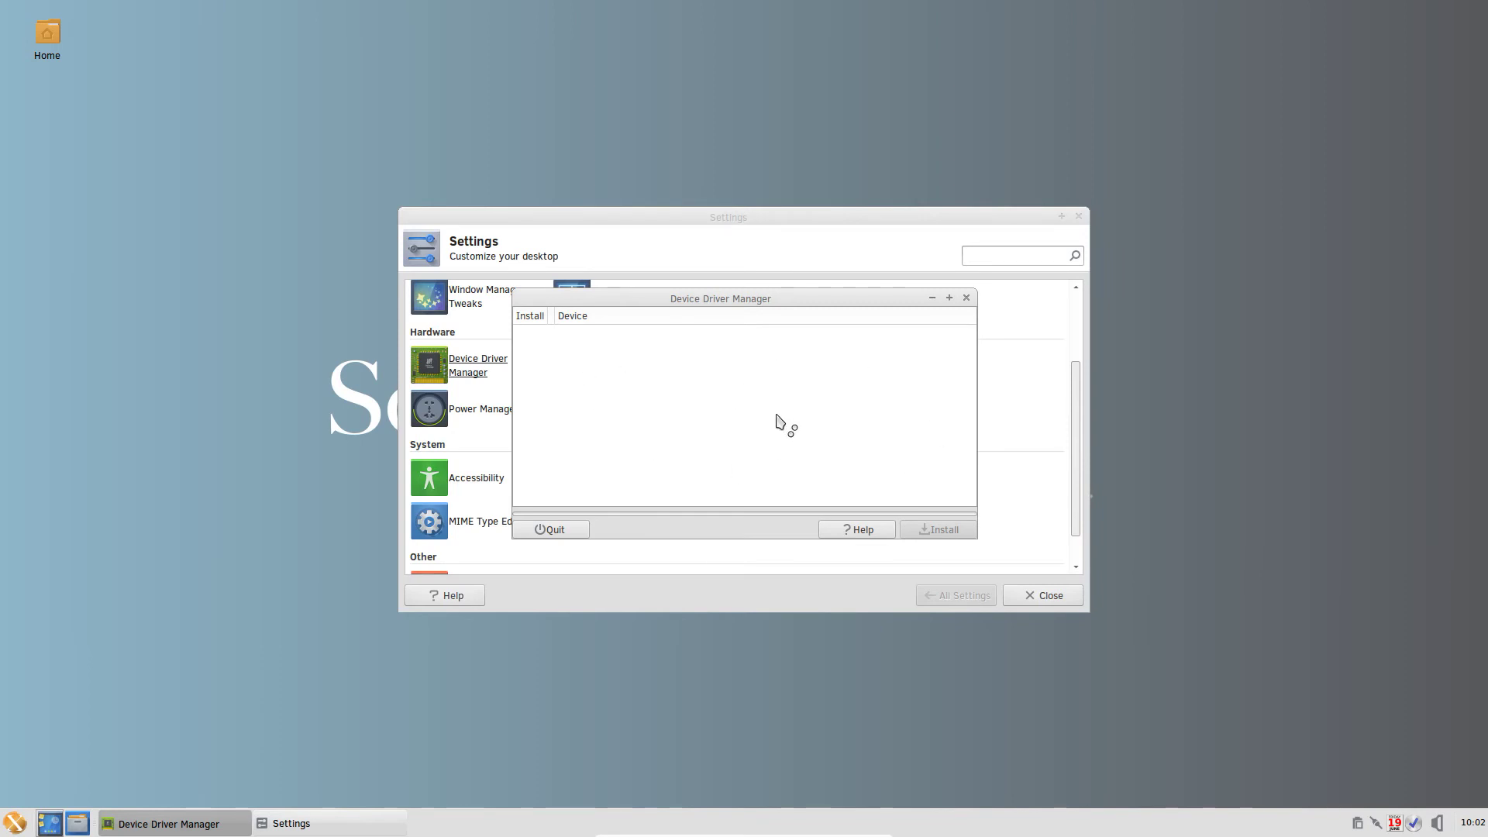
click(965, 298)
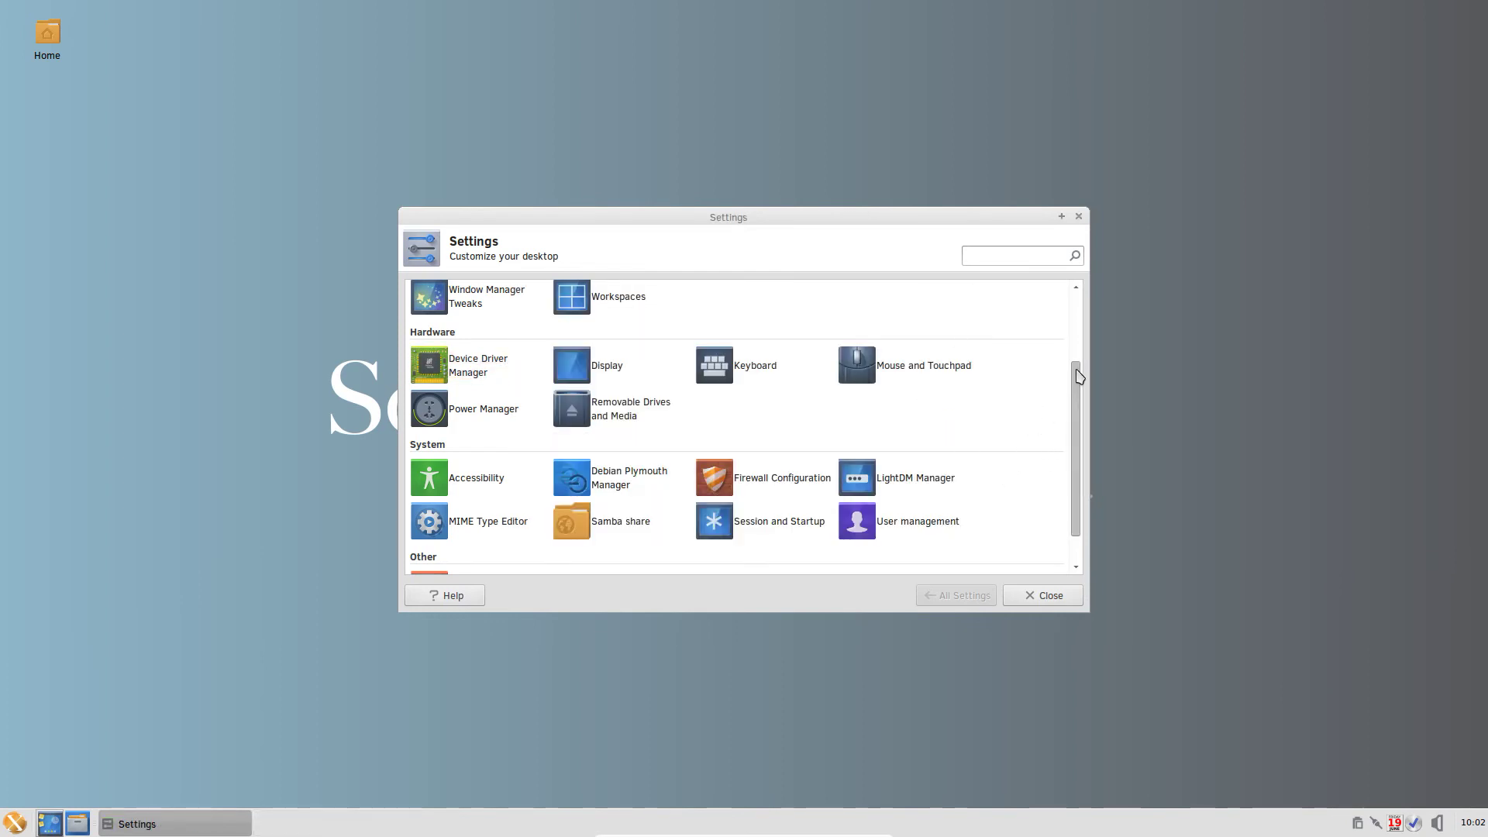
Step: Scroll the Settings list down to the Other section and close the Settings window
drag(1080, 376, 1083, 473)
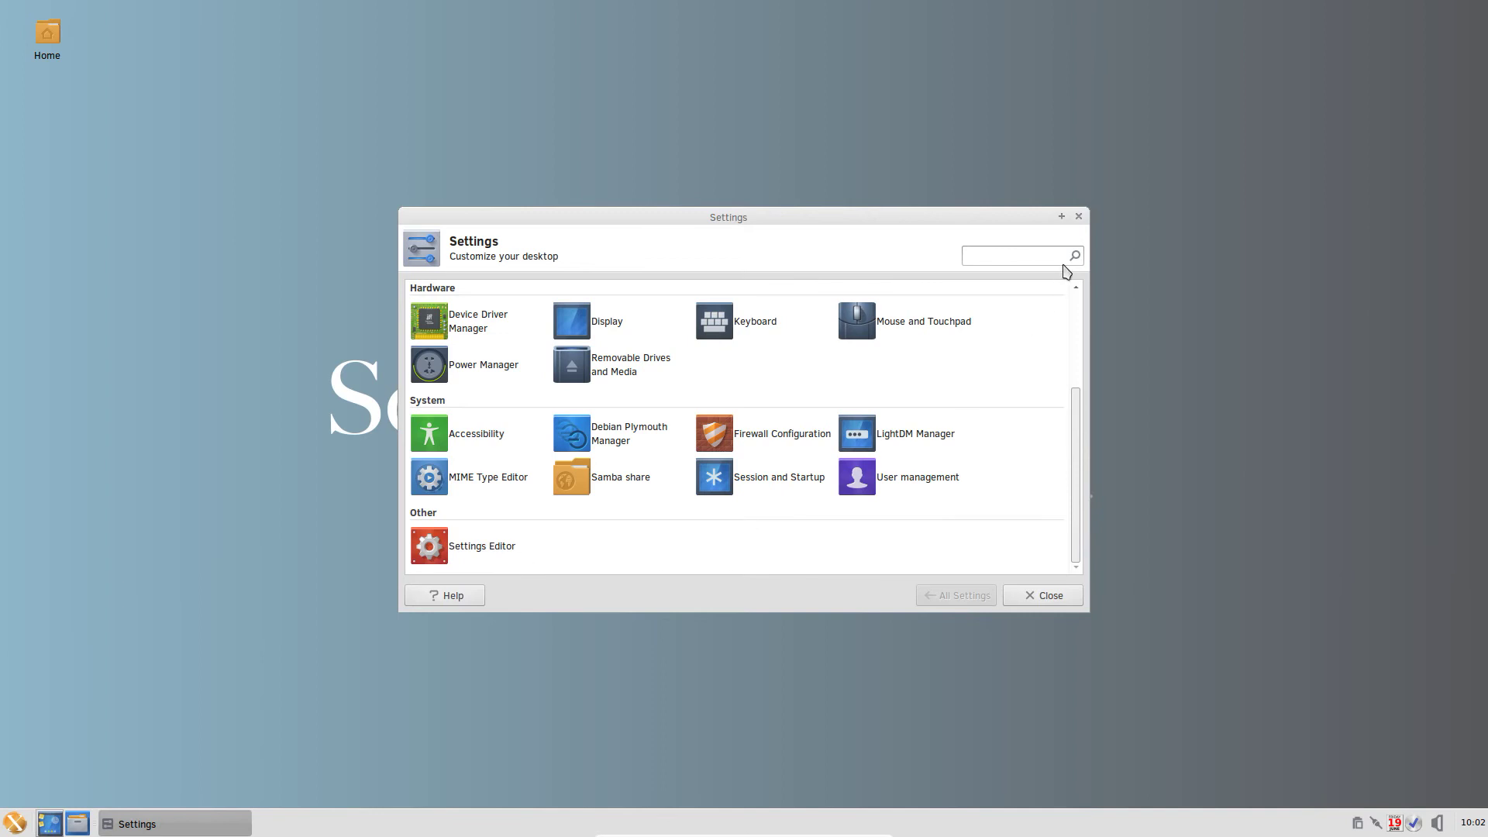
click(1078, 216)
Step: Open and dismiss the desktop context menu three times, then open and close the applications menu
right_click(522, 248)
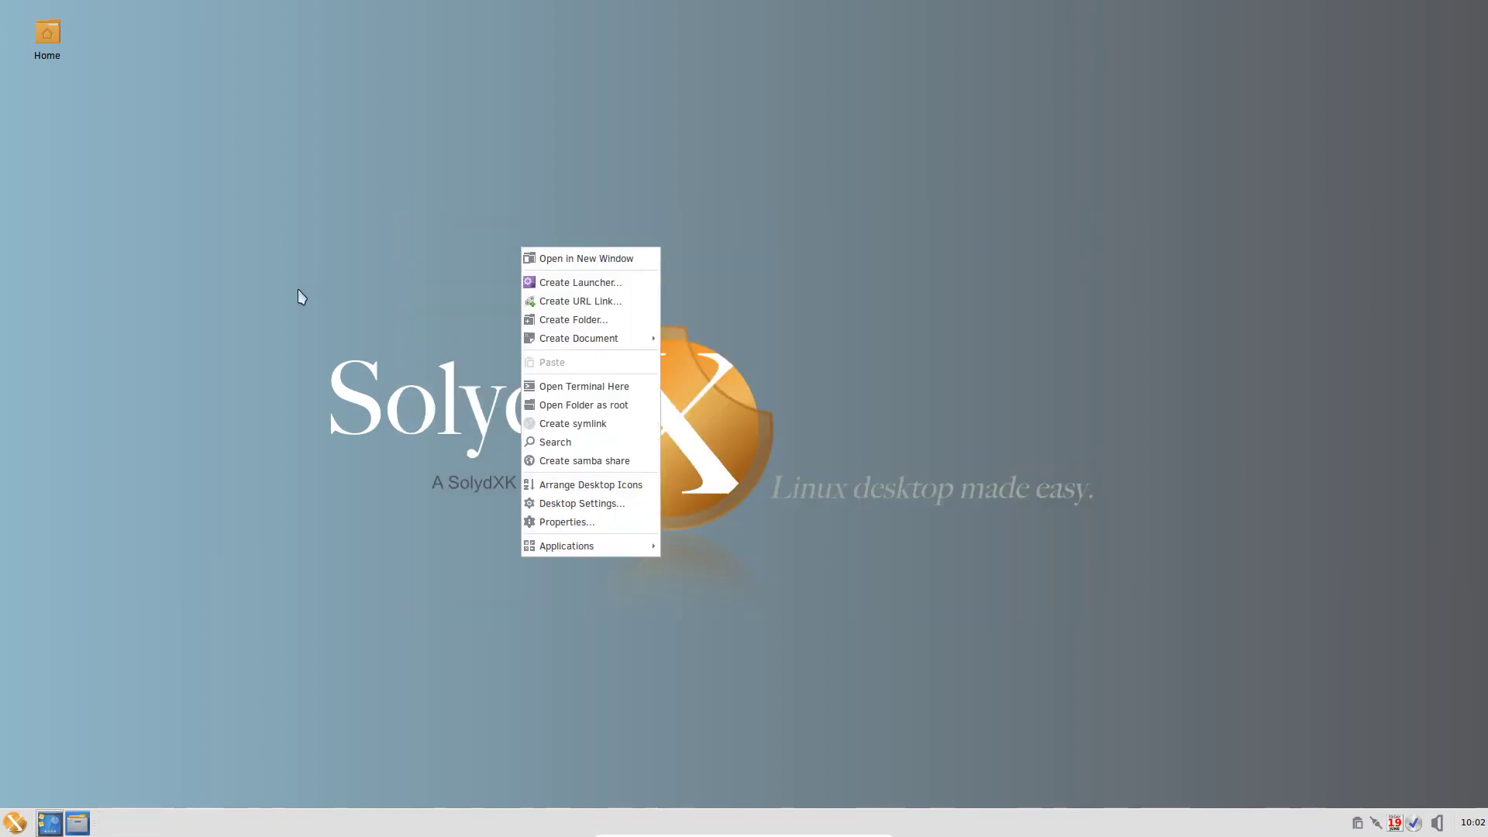
click(284, 303)
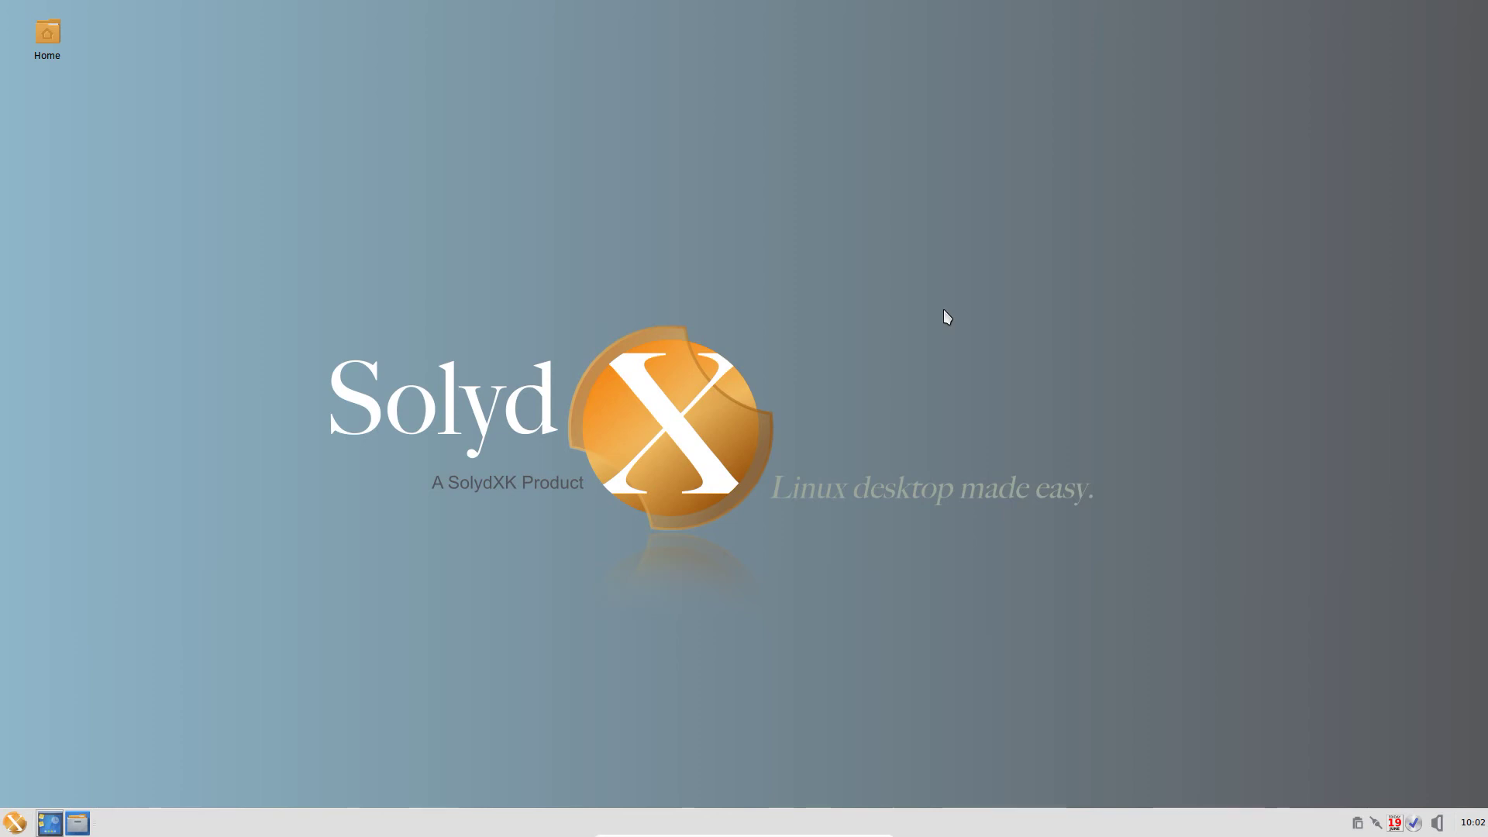
right_click(574, 233)
click(439, 236)
right_click(918, 188)
click(625, 197)
click(14, 822)
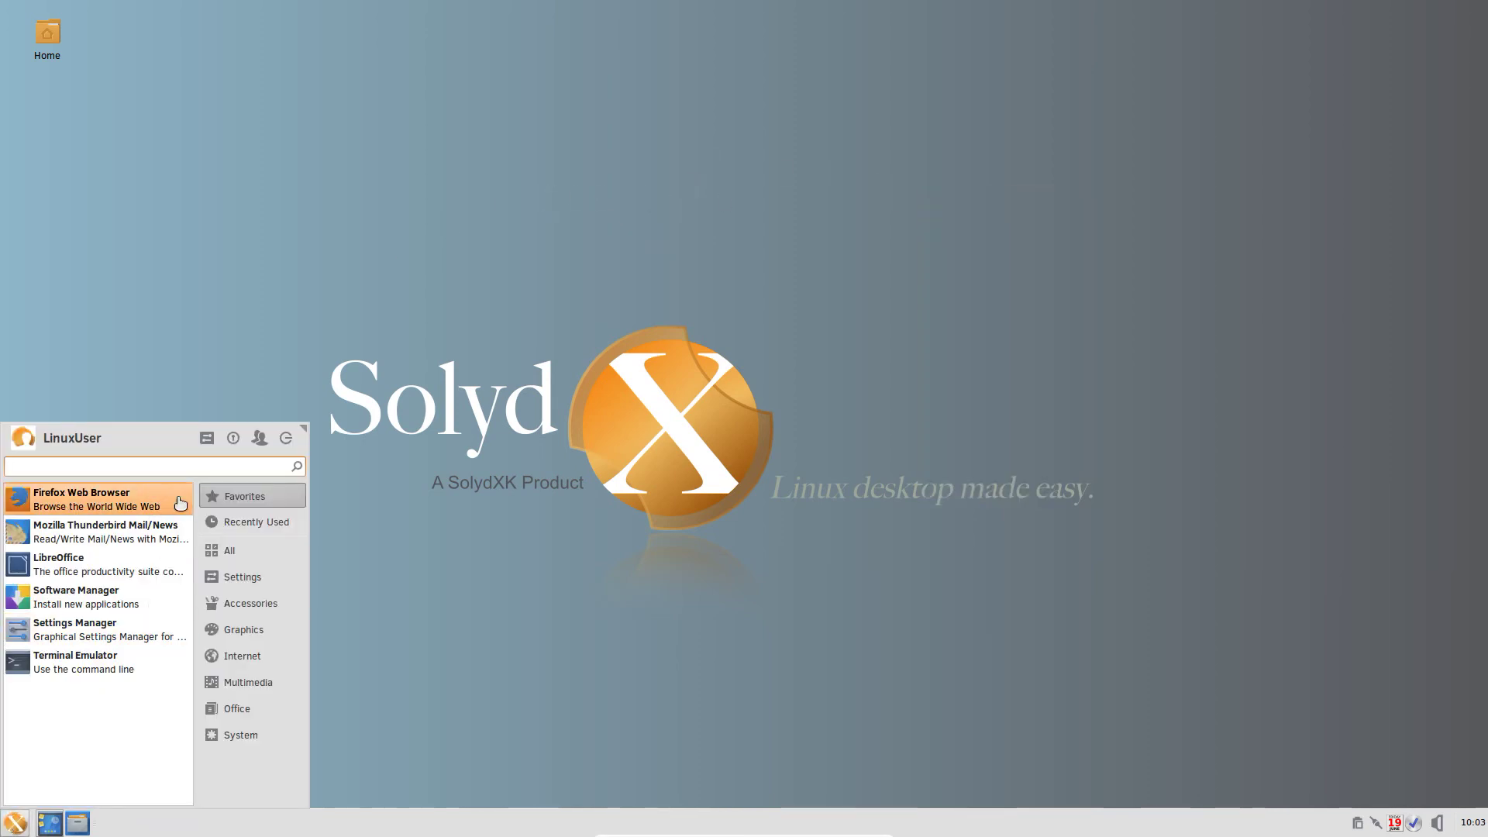
click(996, 381)
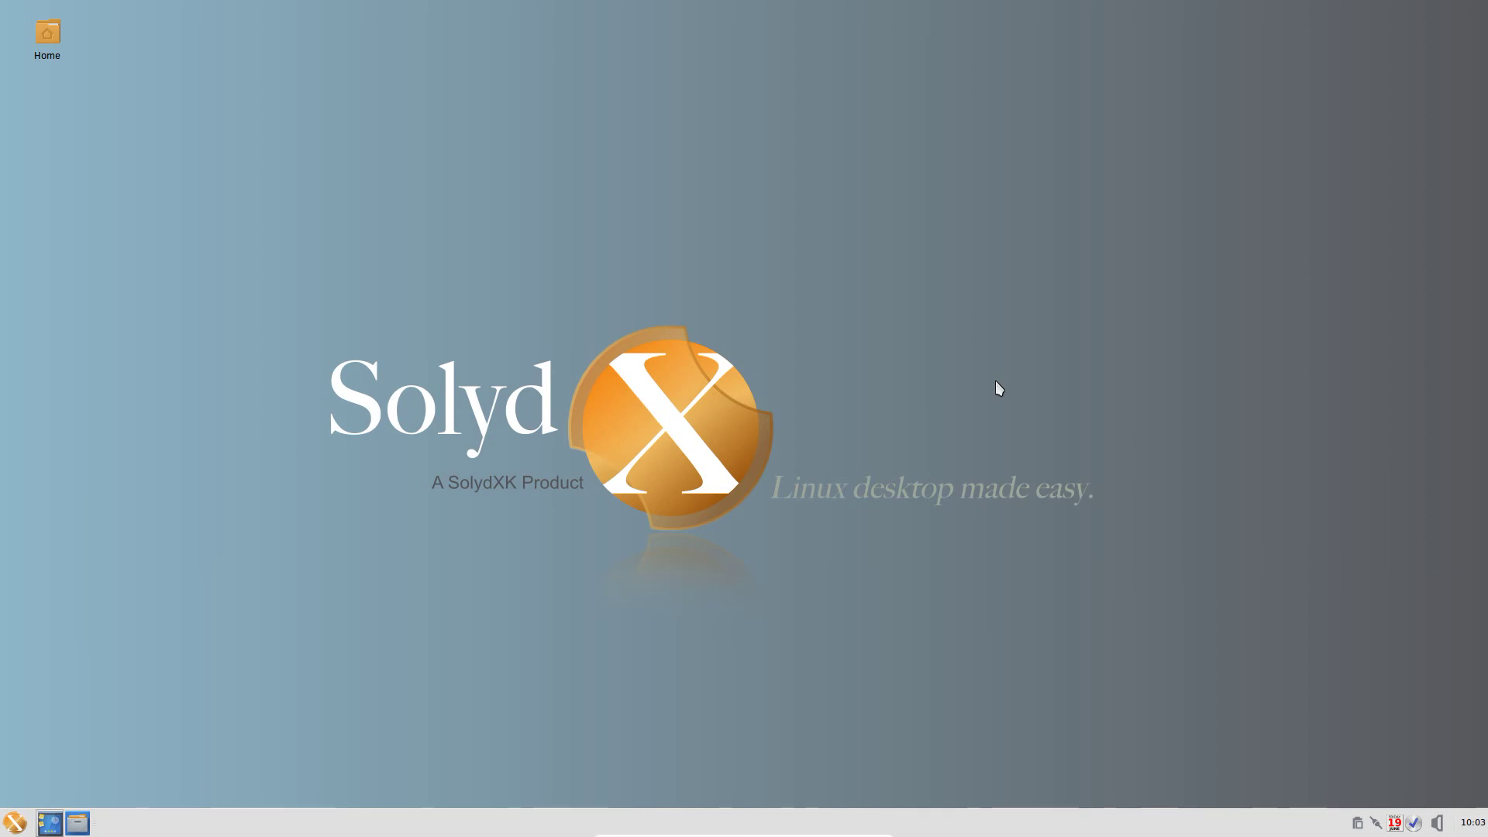
right_click(747, 193)
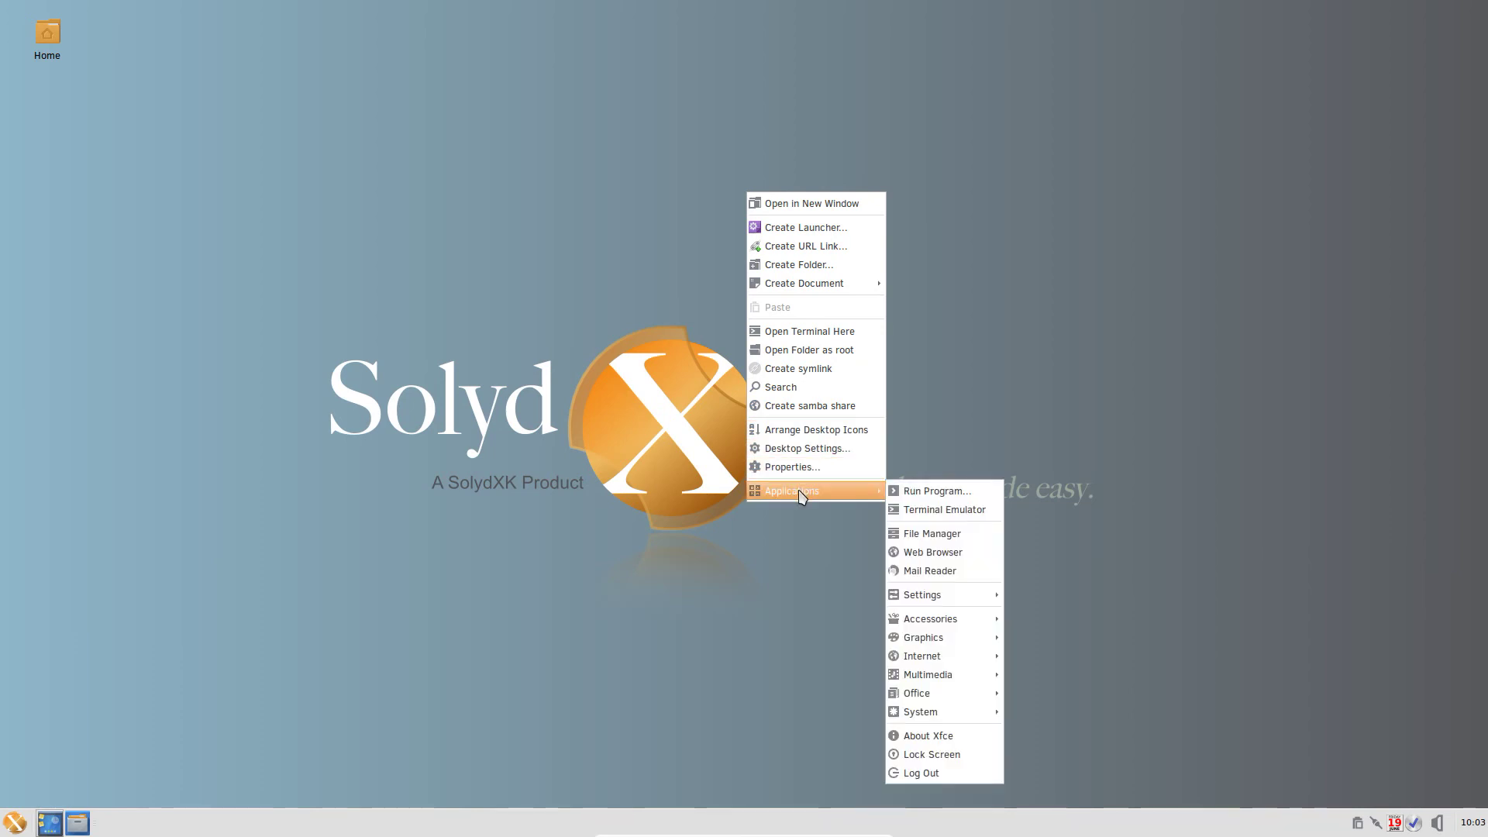
click(820, 456)
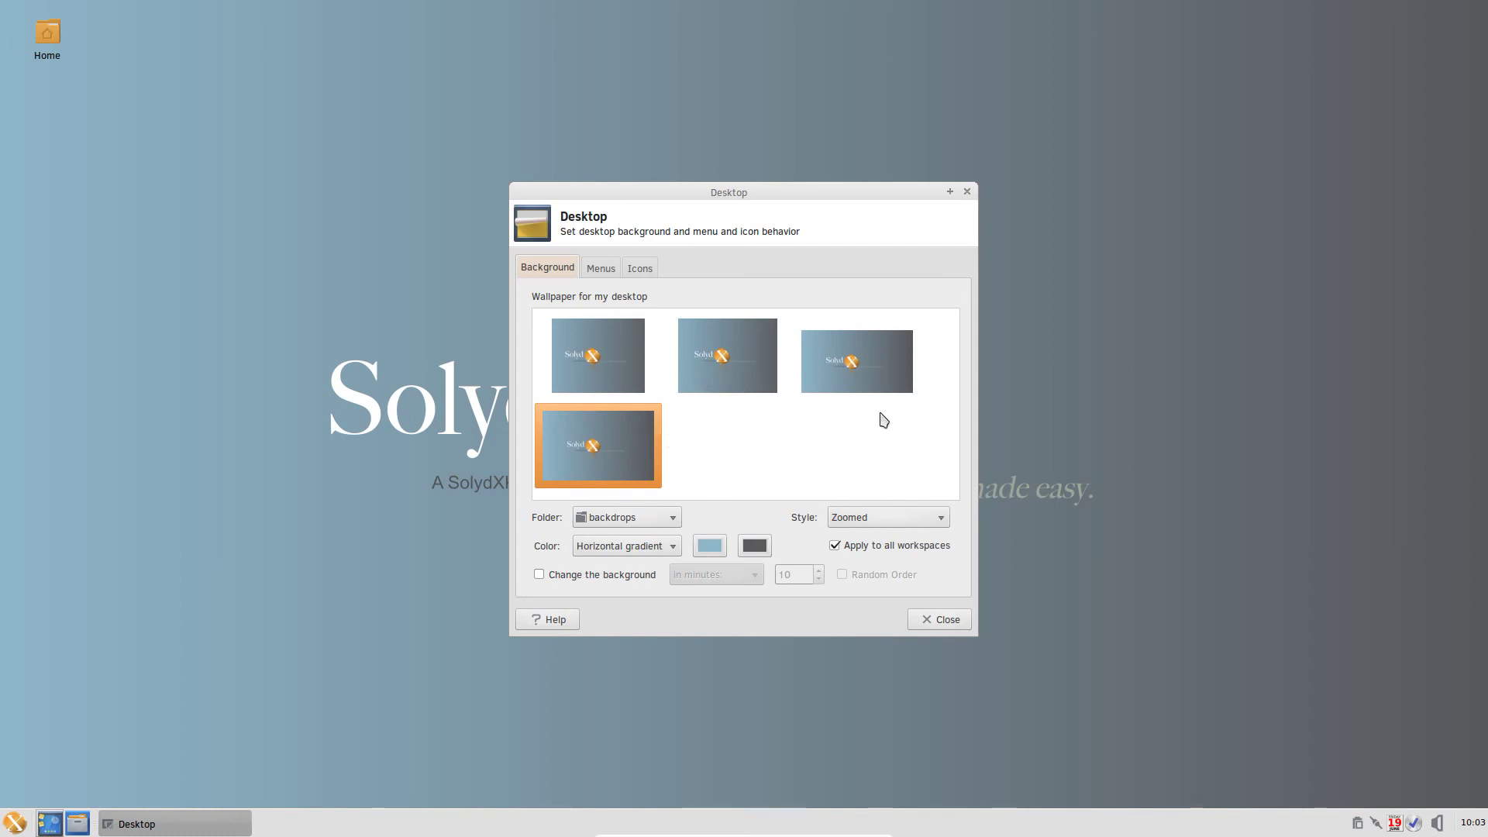
click(602, 267)
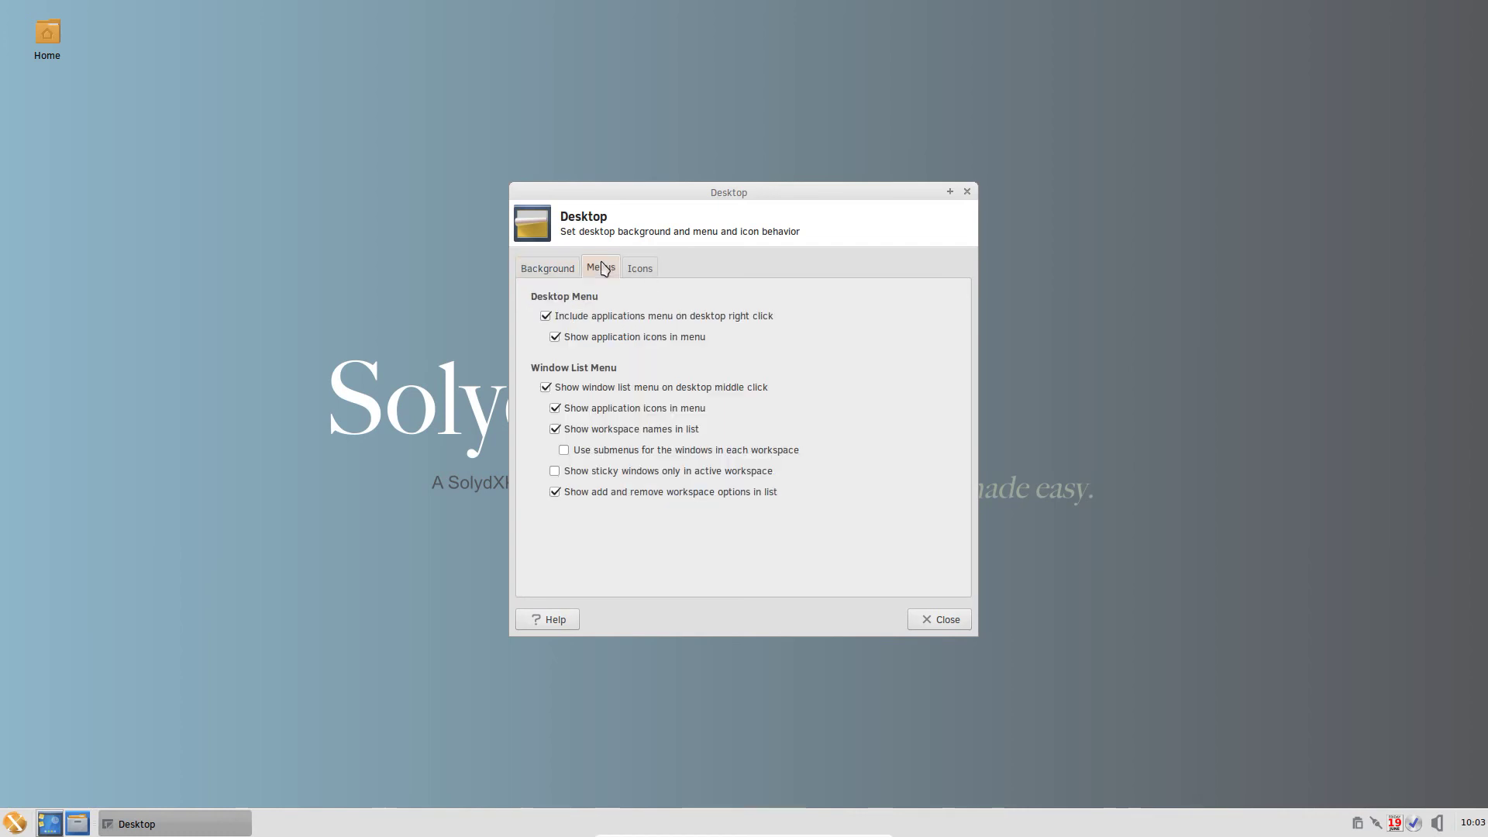
click(640, 267)
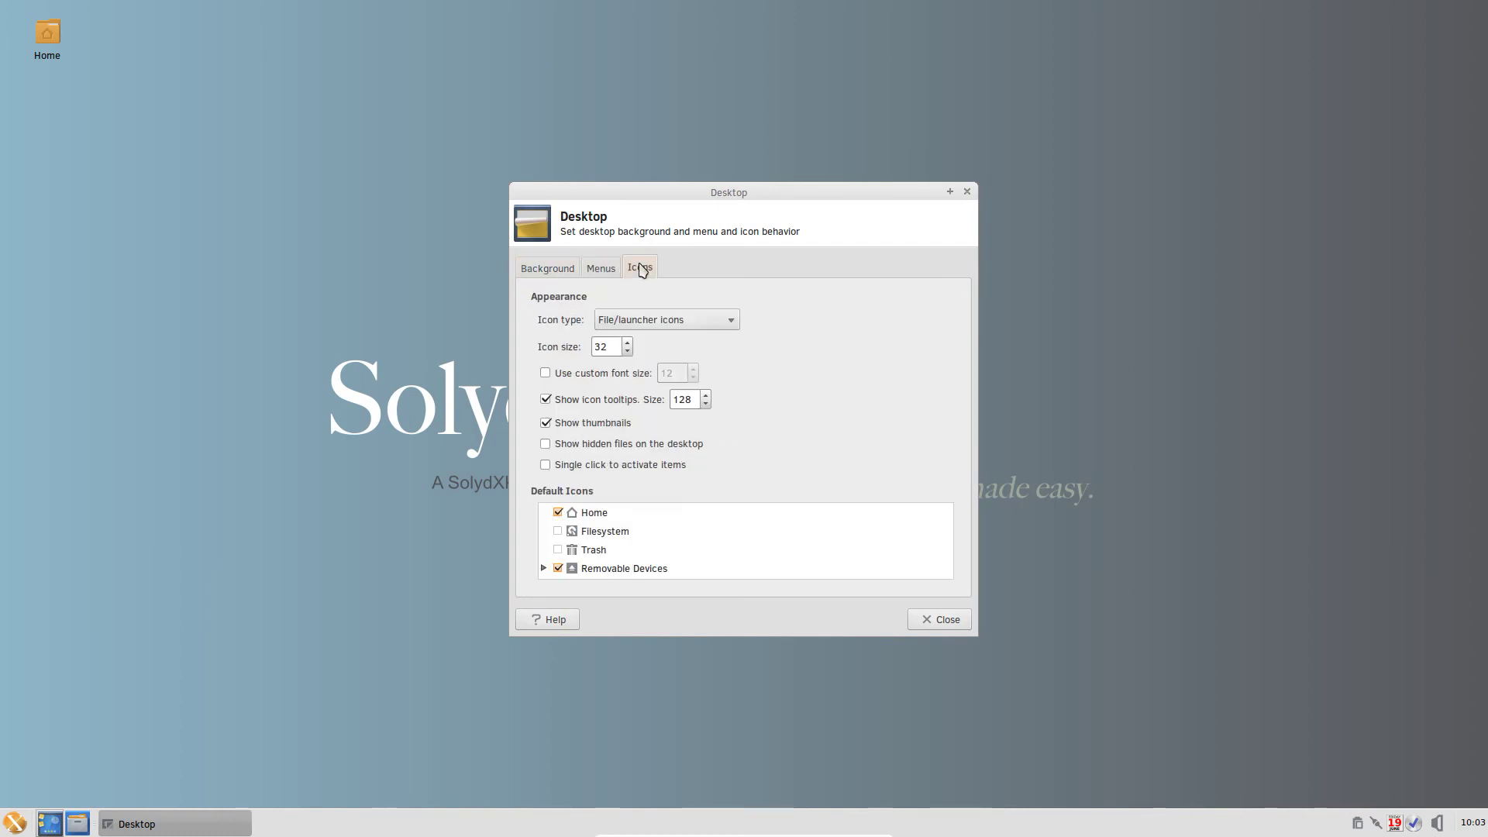
click(562, 273)
click(940, 619)
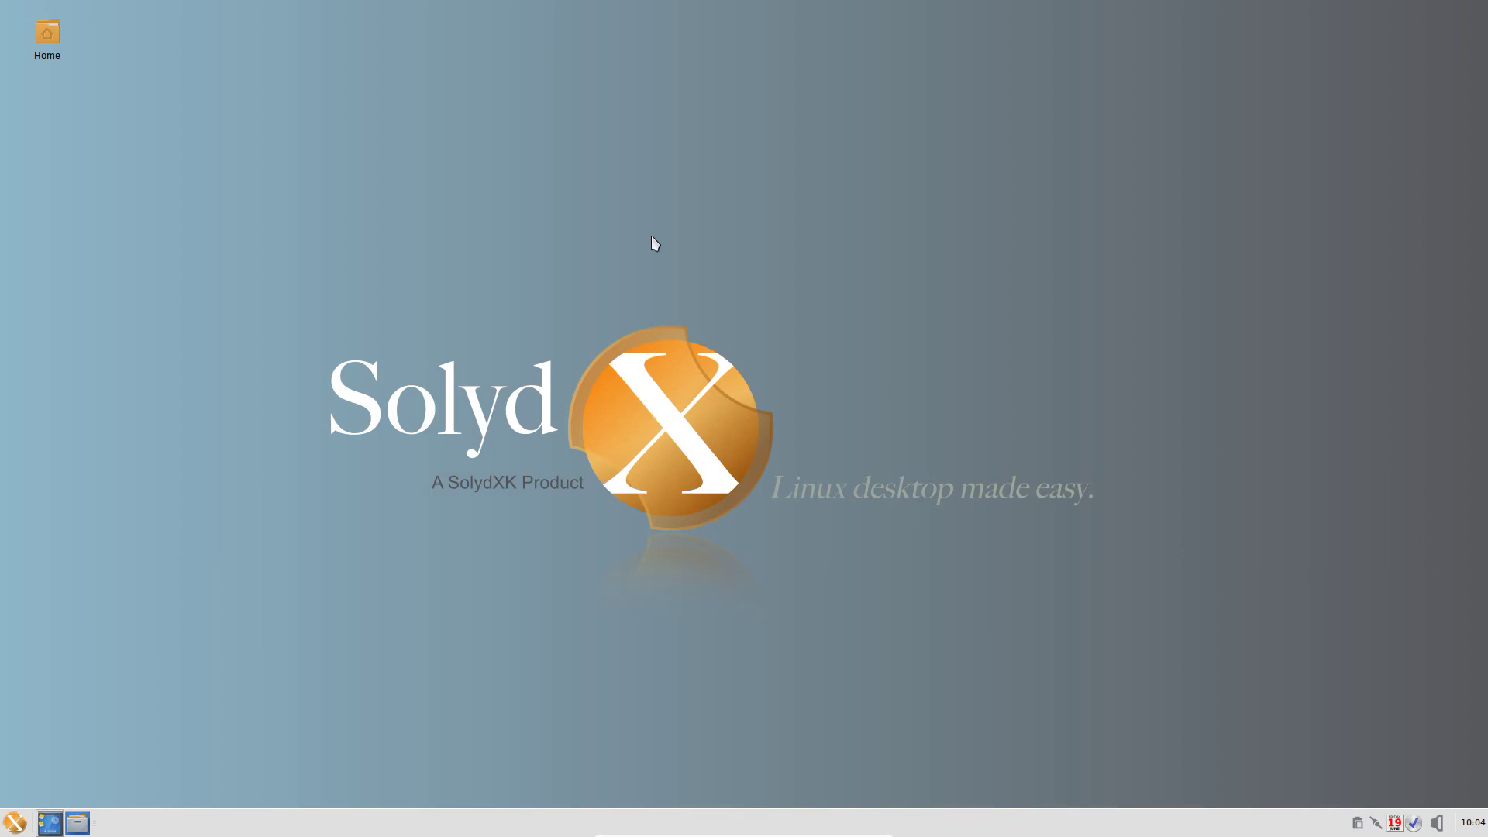
right_click(704, 110)
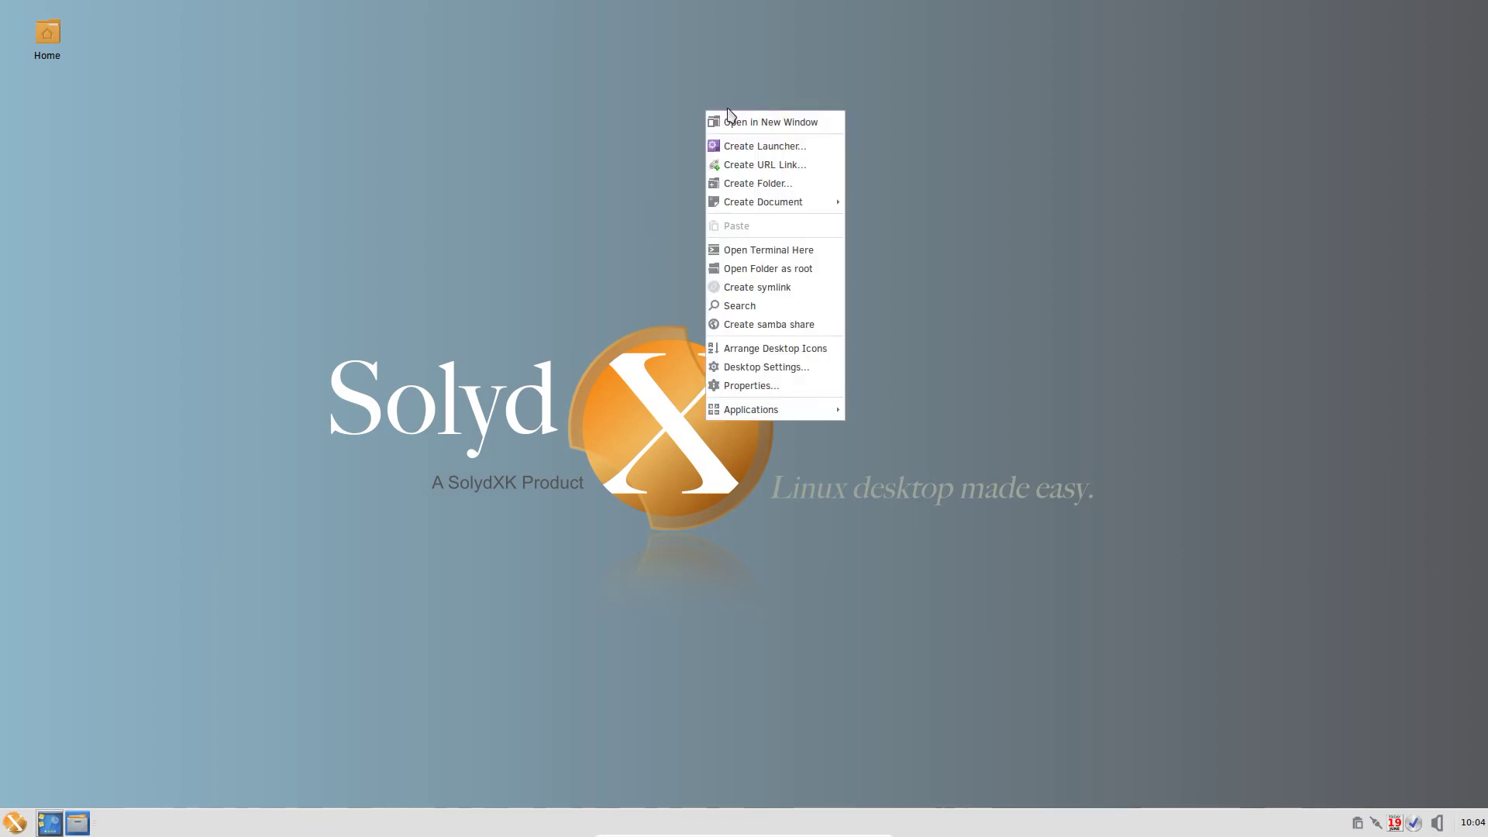
click(767, 385)
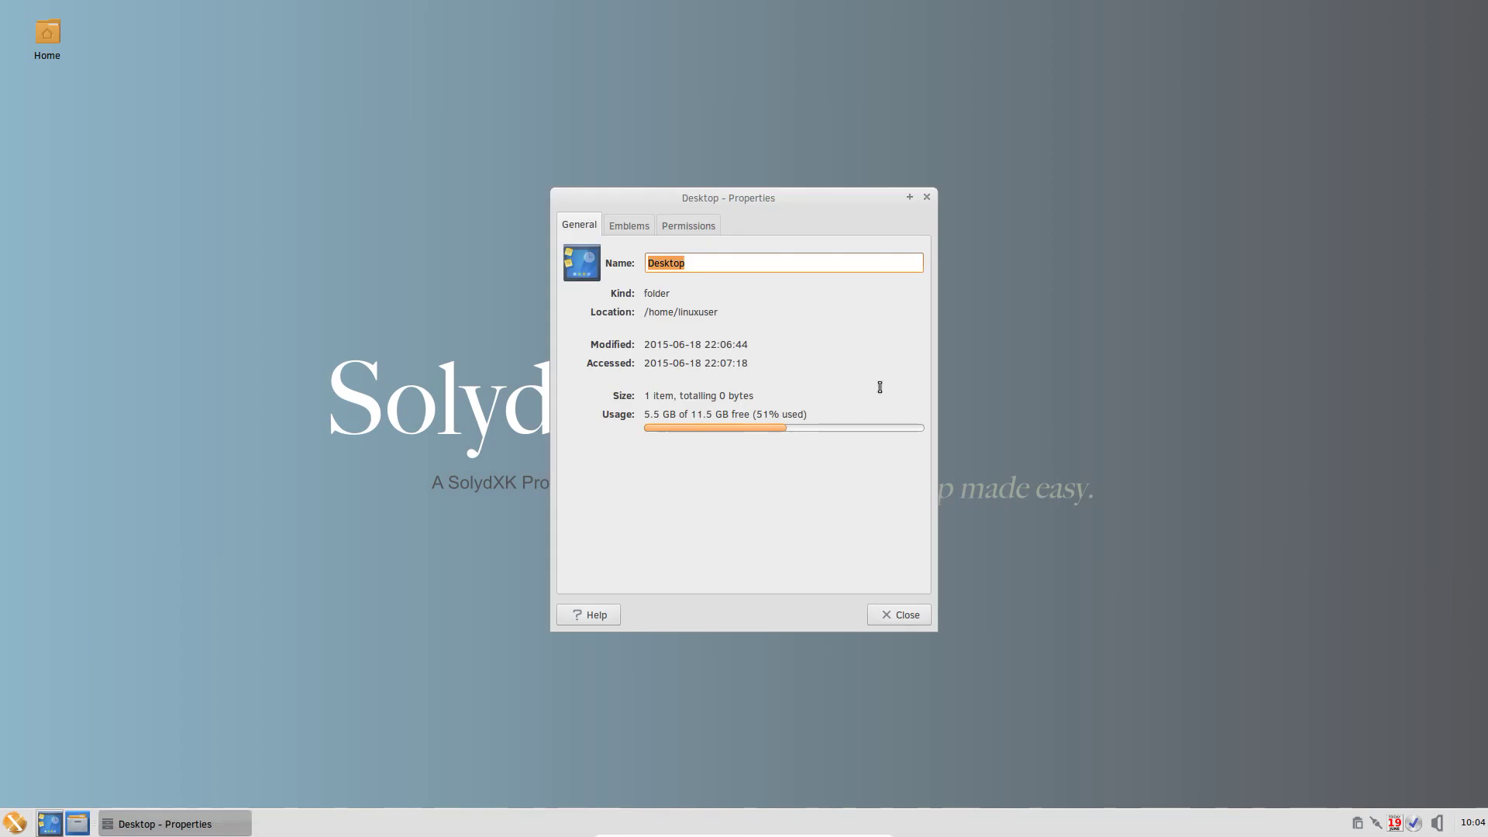
click(640, 228)
click(702, 226)
click(582, 226)
click(926, 197)
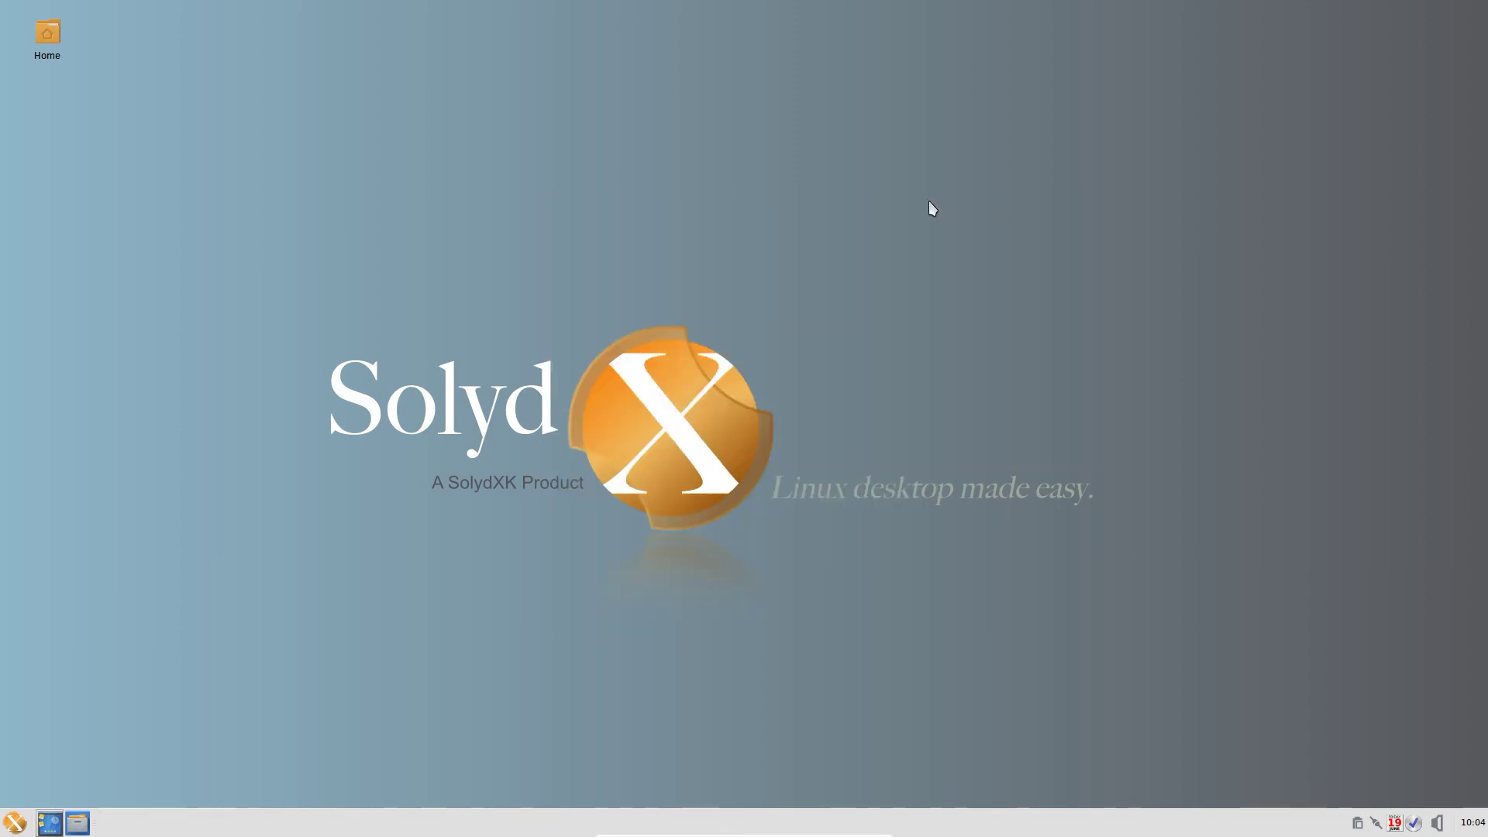
right_click(811, 224)
mouse_move(892, 516)
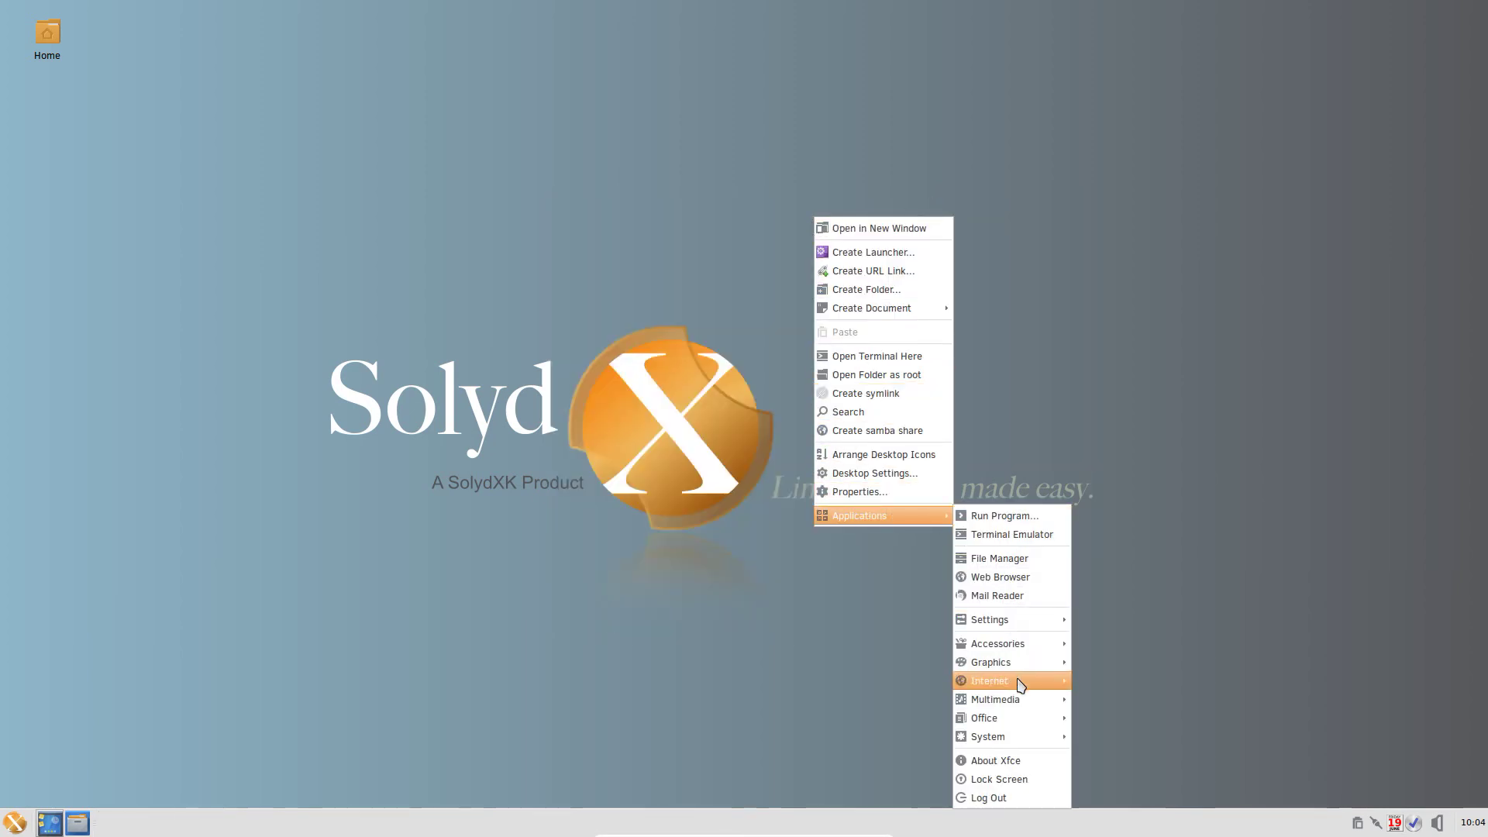
click(716, 180)
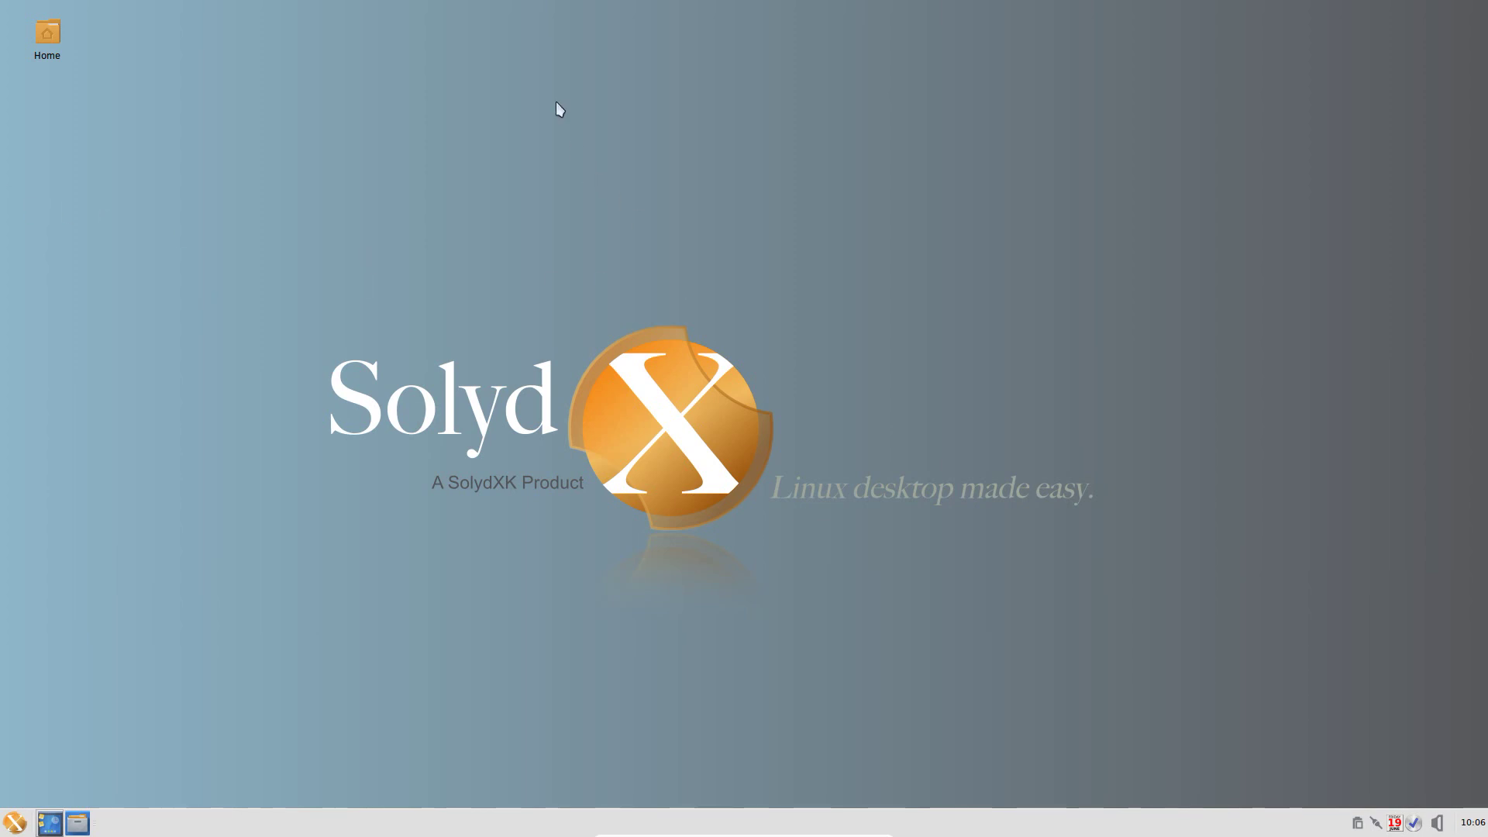
right_click(550, 56)
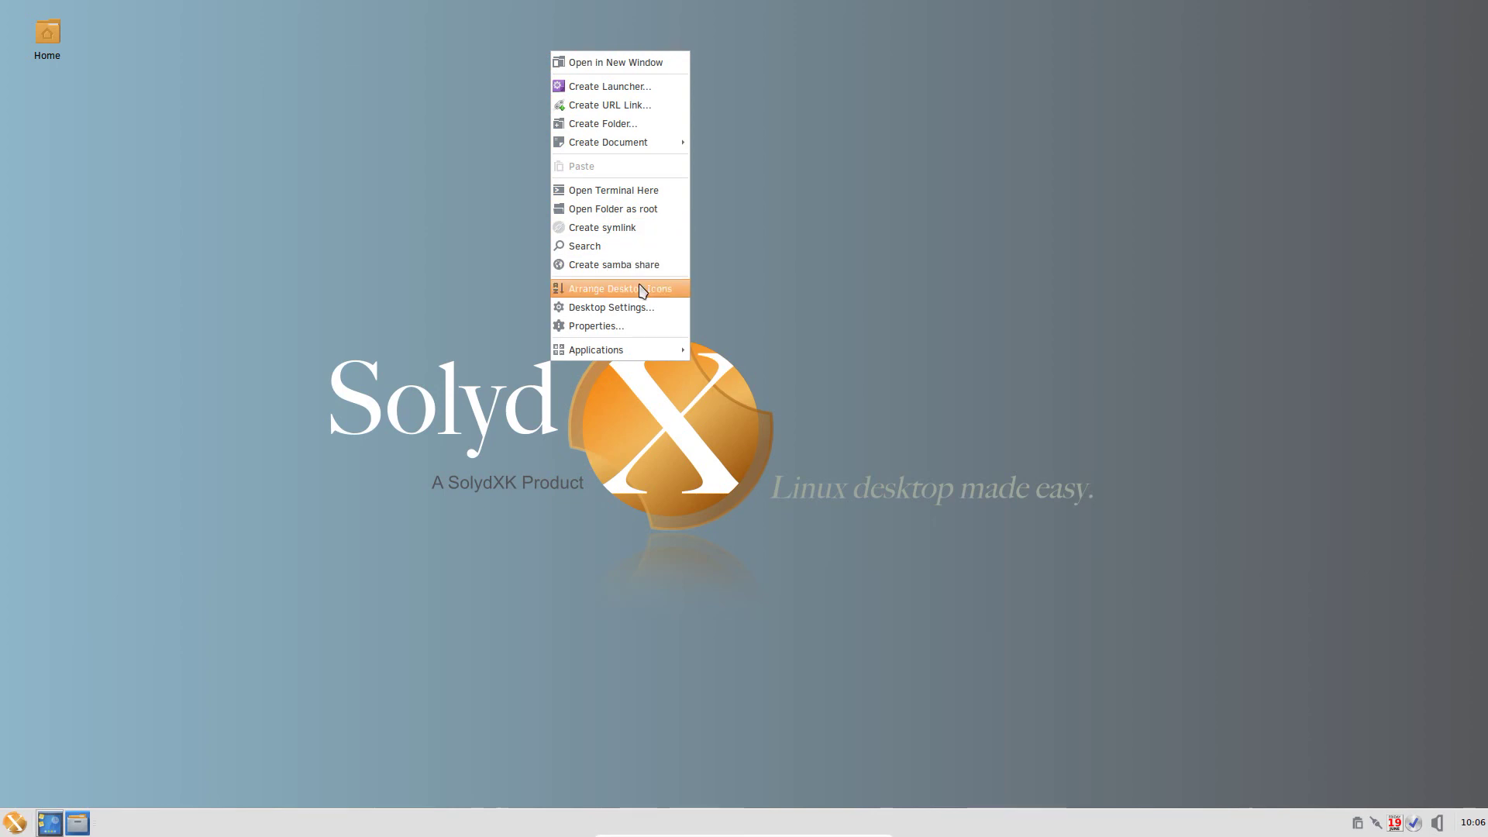
mouse_move(649, 349)
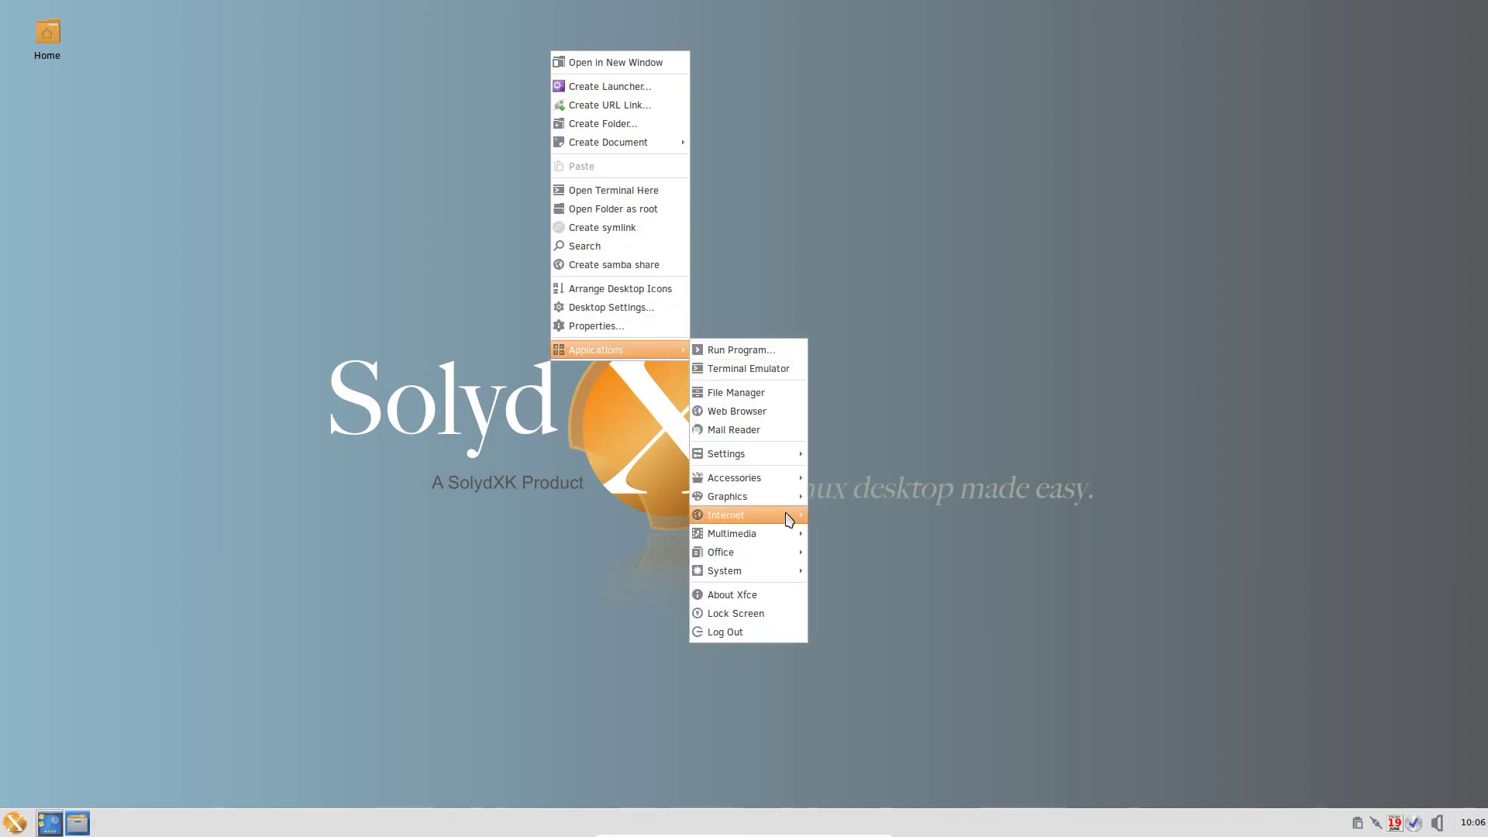
mouse_move(780, 578)
mouse_move(790, 520)
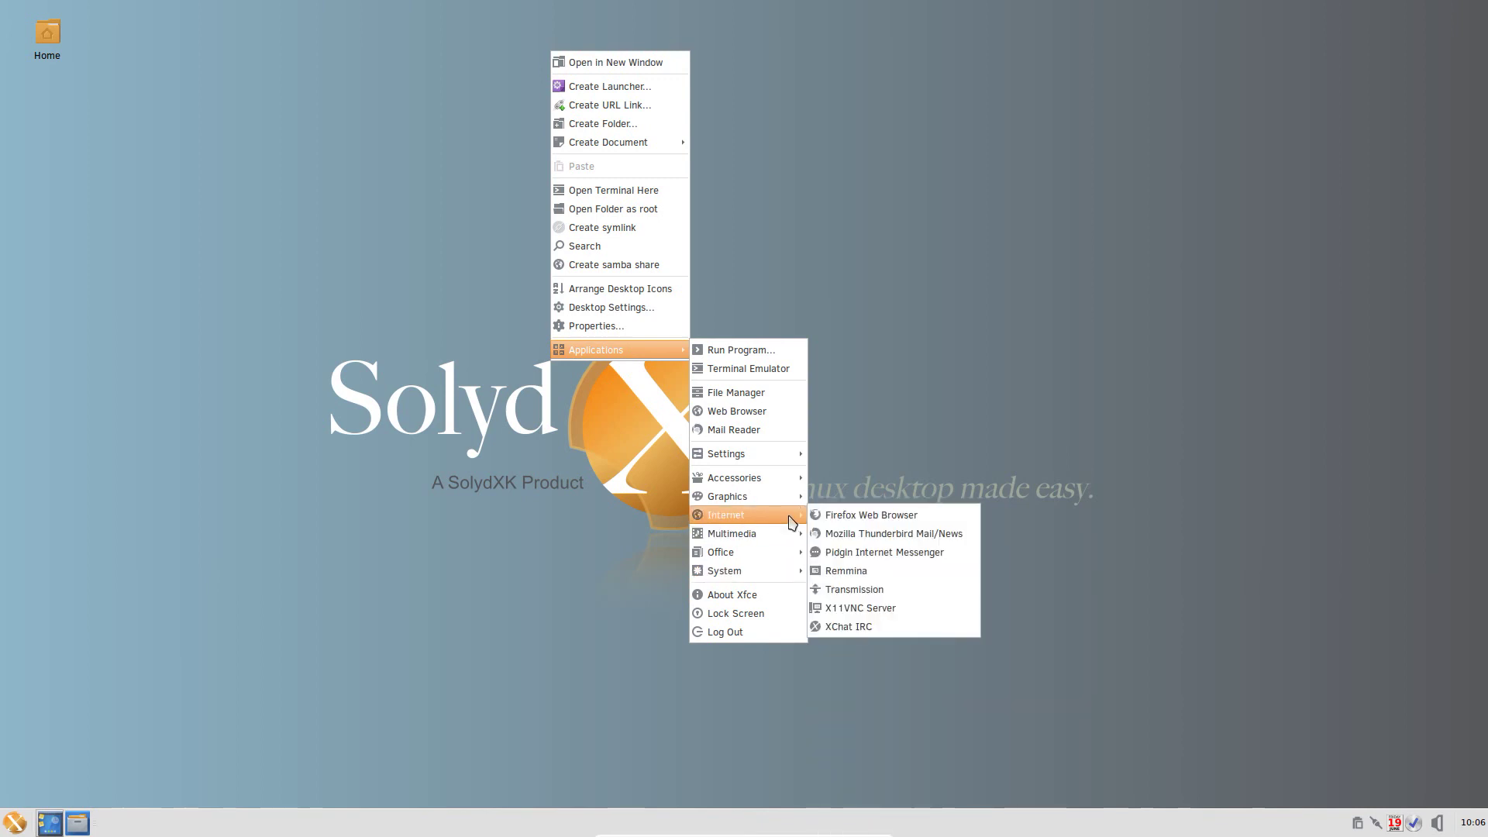
click(992, 367)
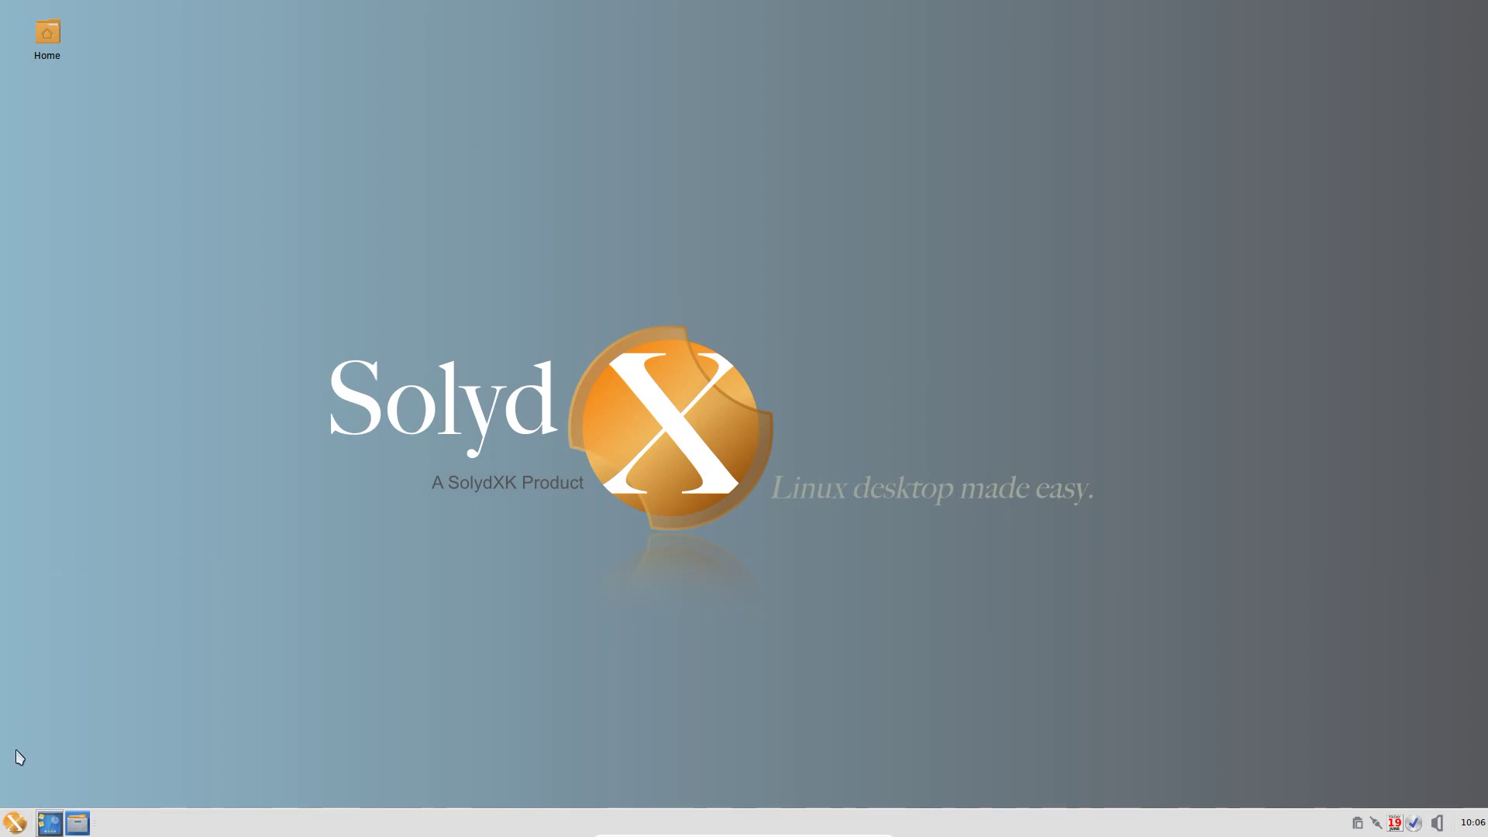
click(22, 821)
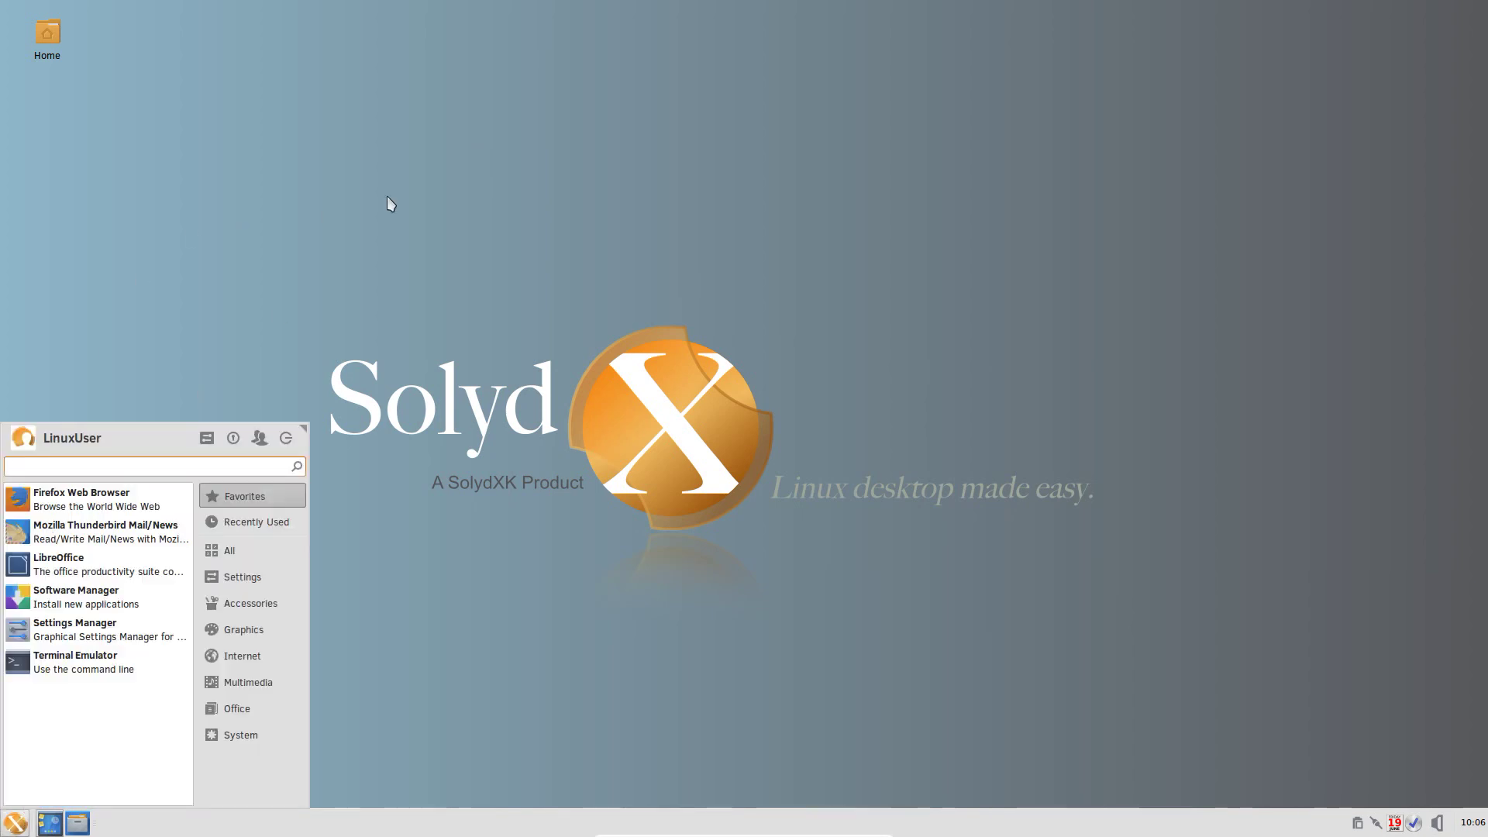
click(676, 165)
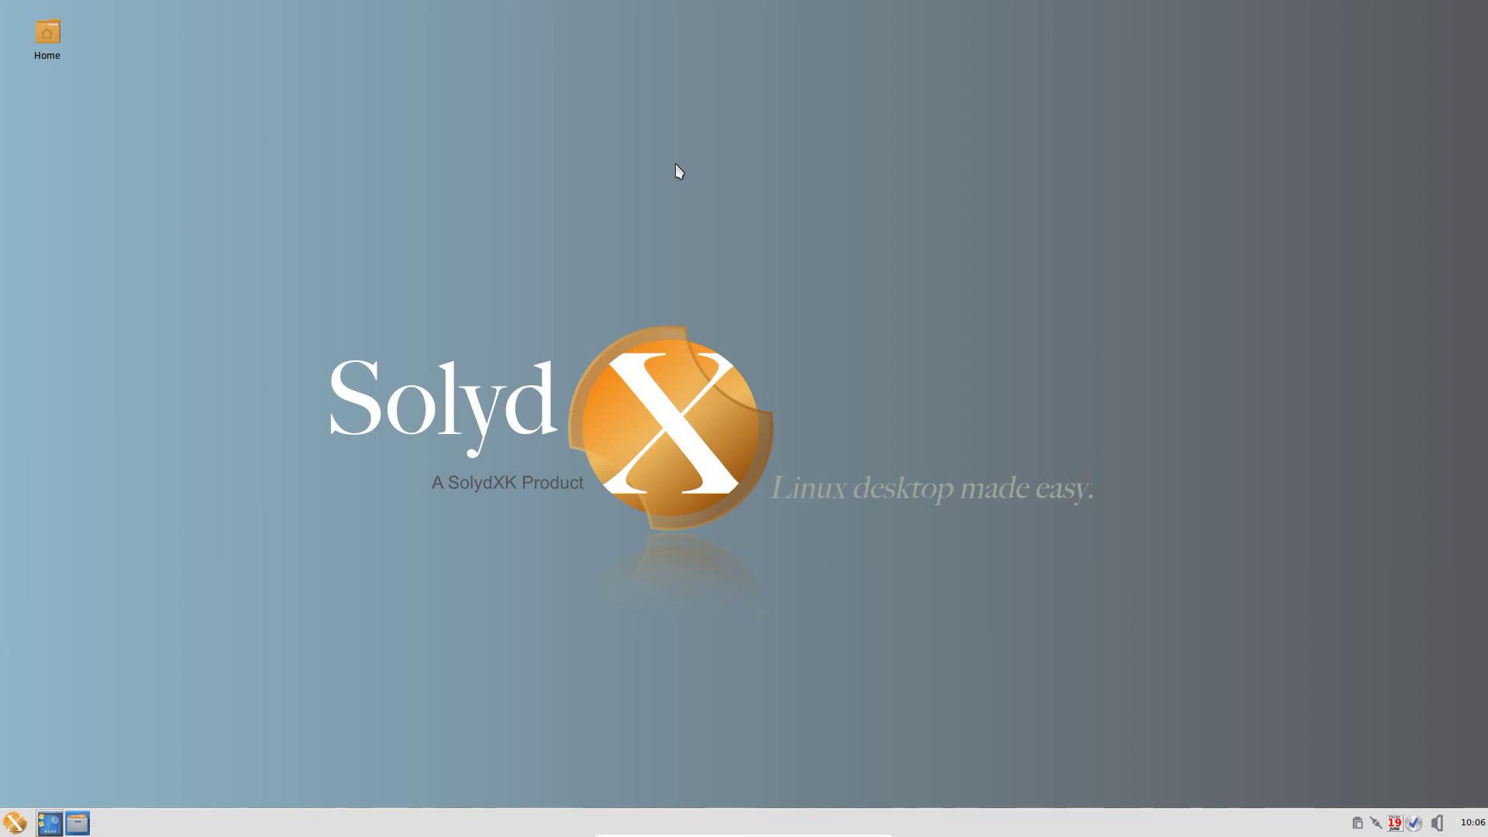